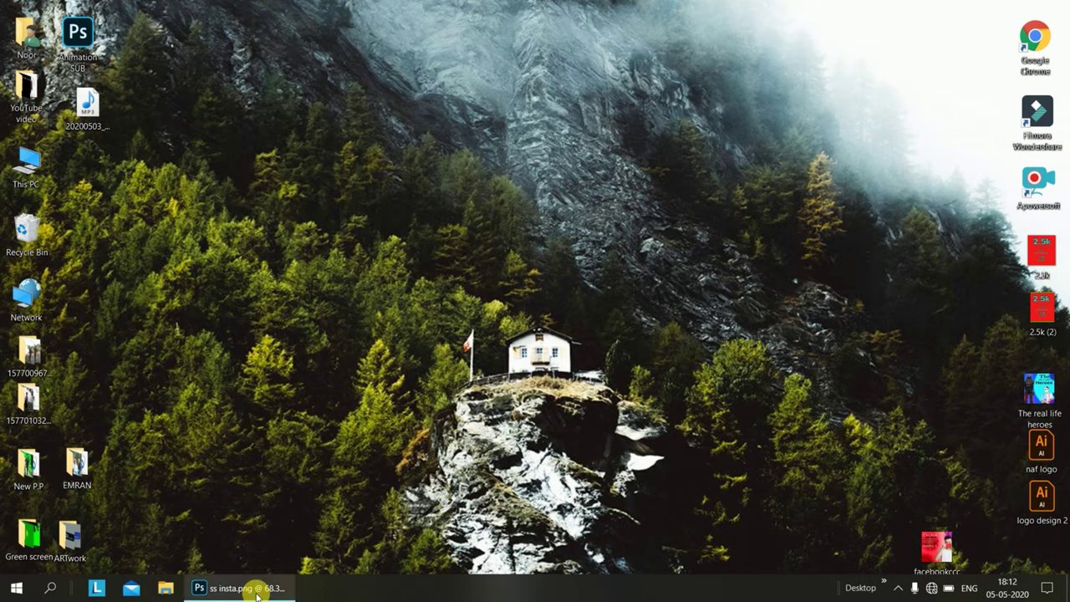
Restore the Photoshop window showing the 'ss insta.png' Instagram screenshot
left_click(257, 590)
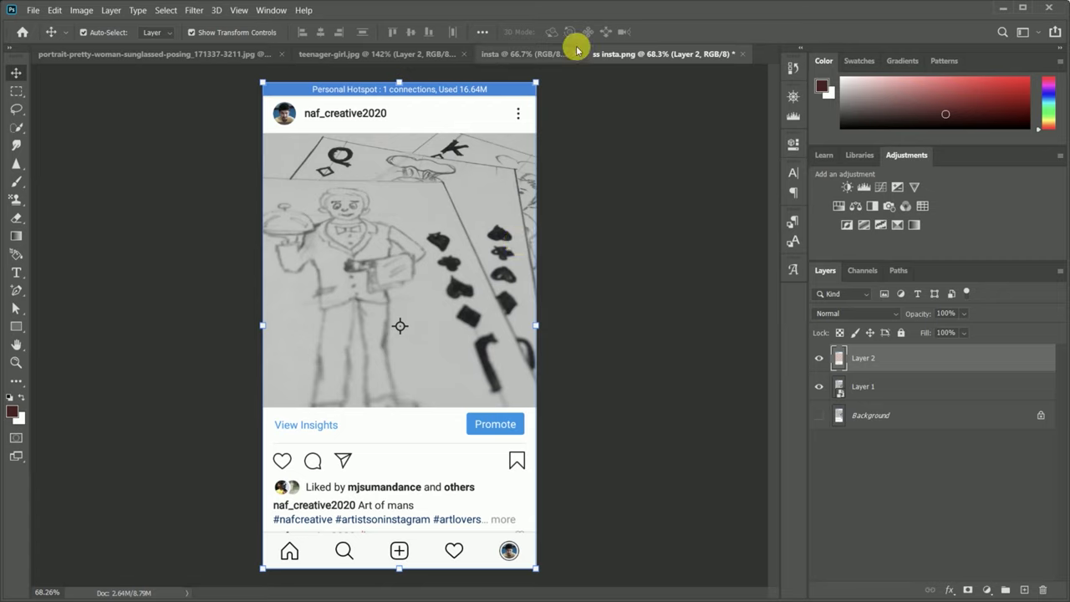
left_click(518, 55)
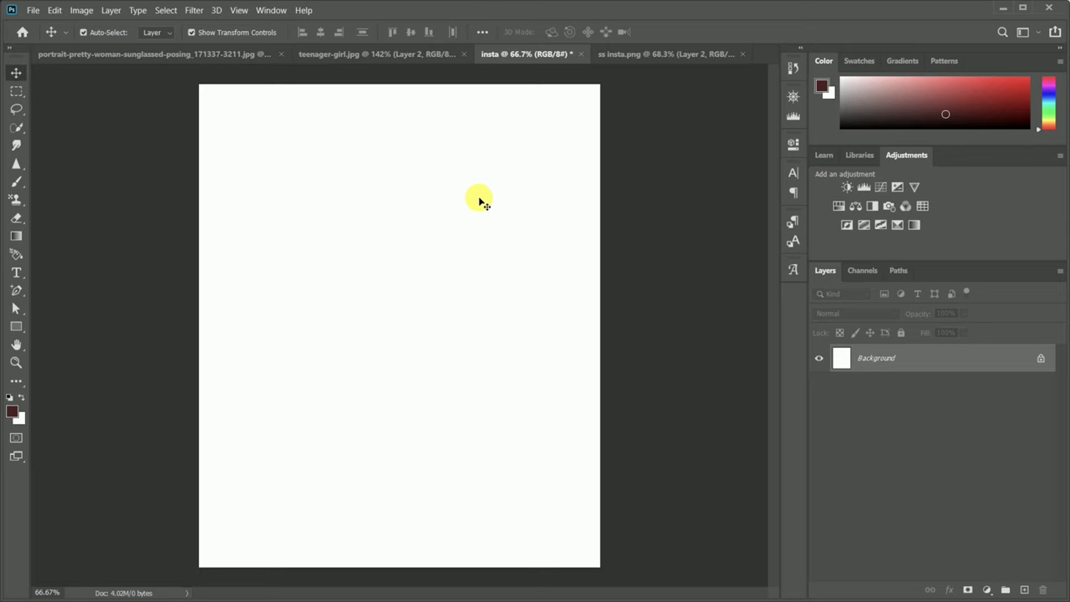
left_click(360, 55)
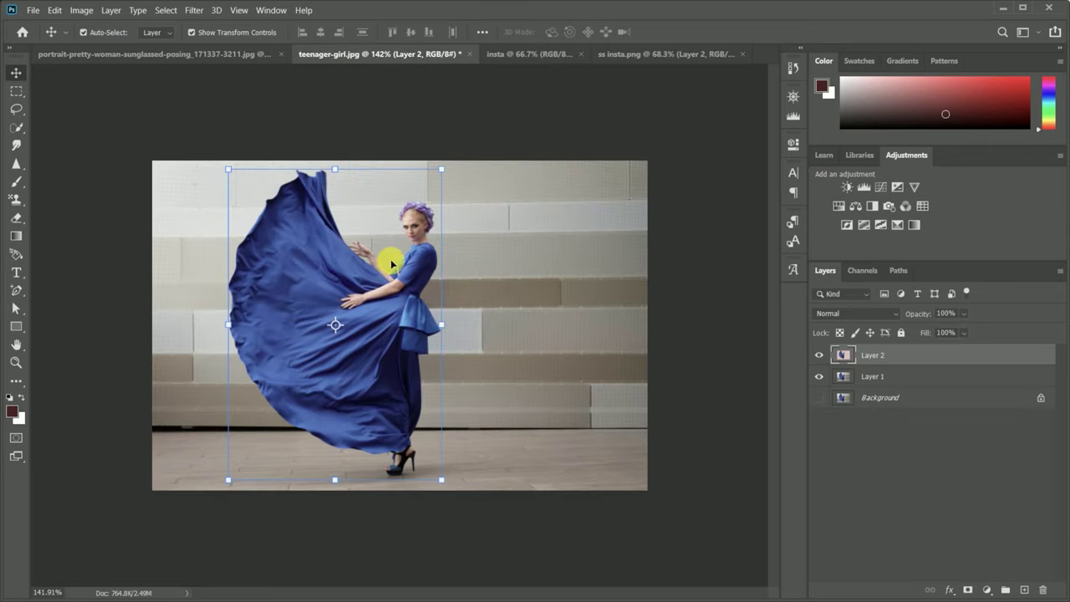
left_click(220, 55)
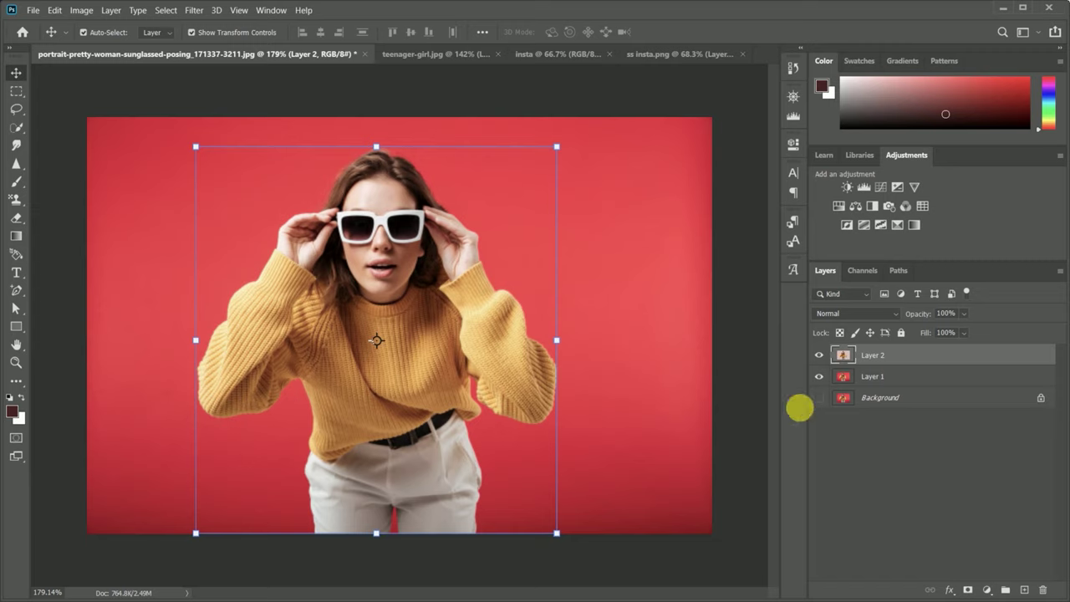
left_click(819, 377)
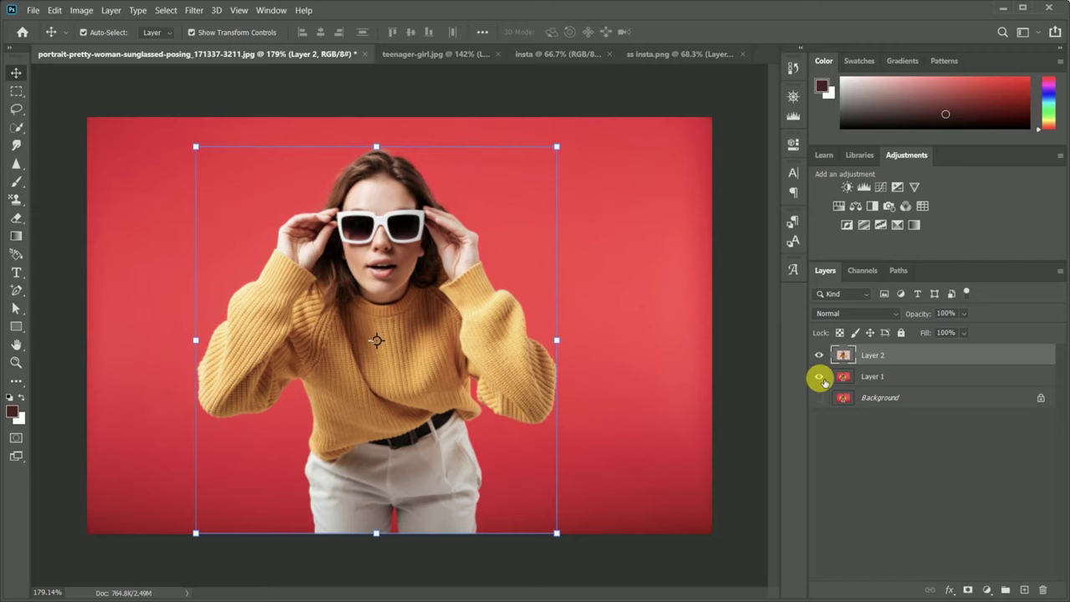
left_click(819, 377)
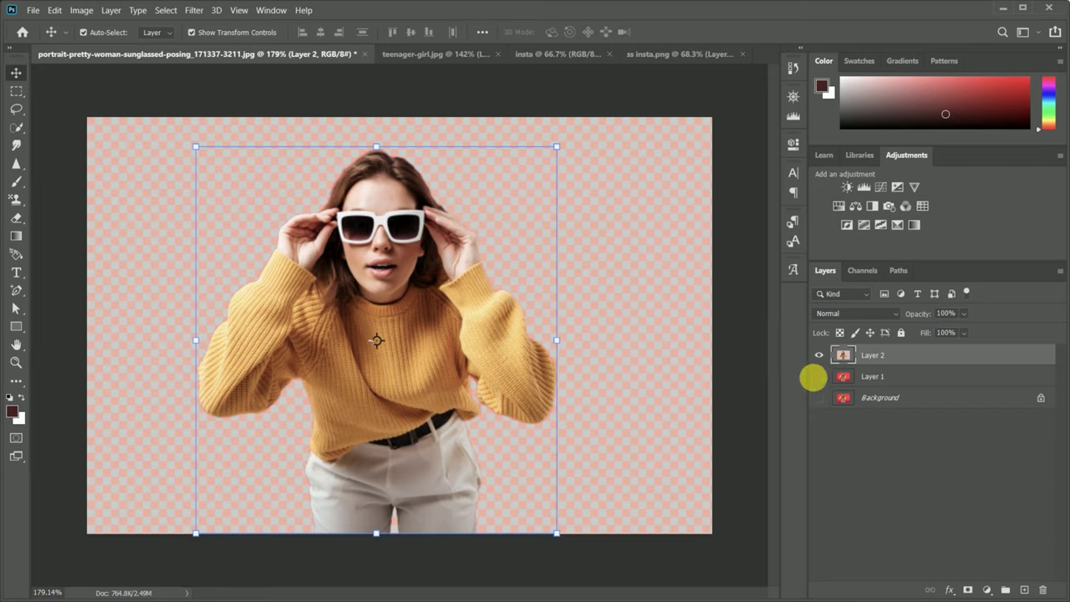
left_click(820, 377)
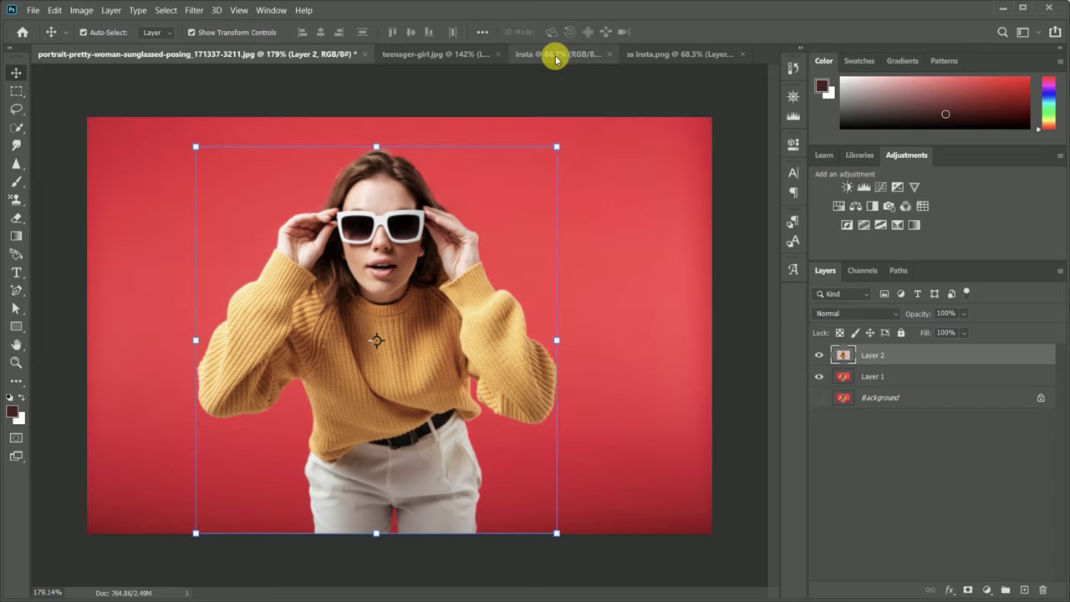
left_click(659, 56)
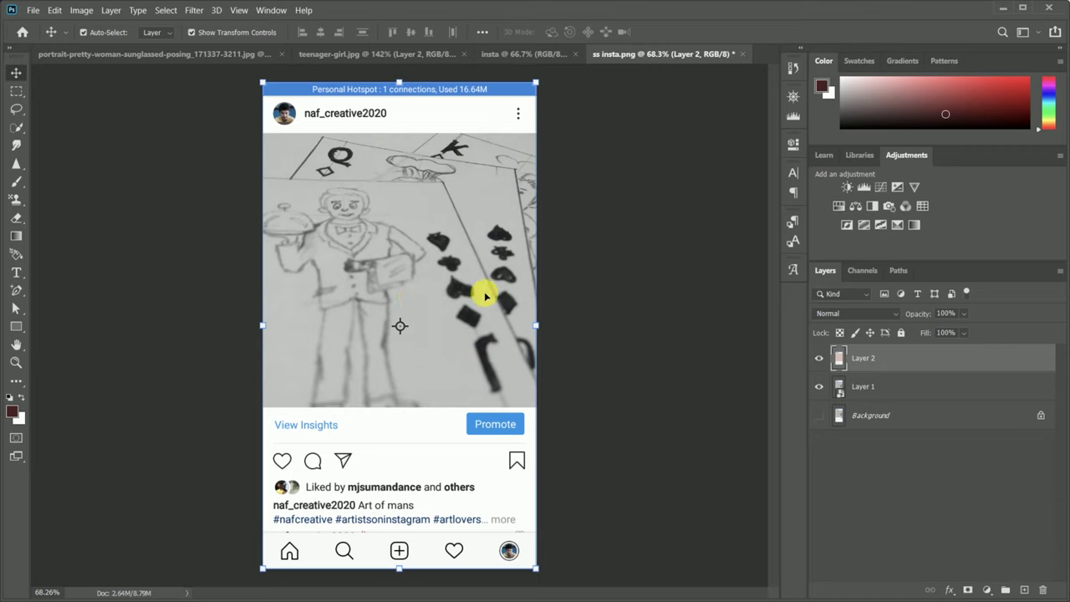
Merge Layer 2 down into Layer 1, hide the Background, and leave Layer 1 selected with nothing selected
key("ctrl")
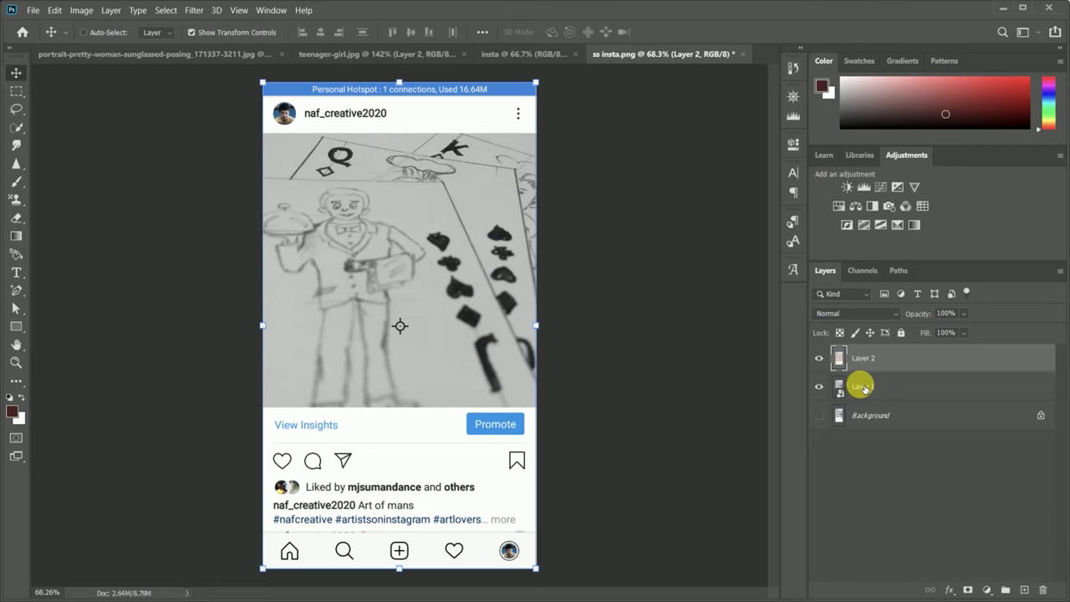
key("ctrl+comma")
key("ctrl+comma")
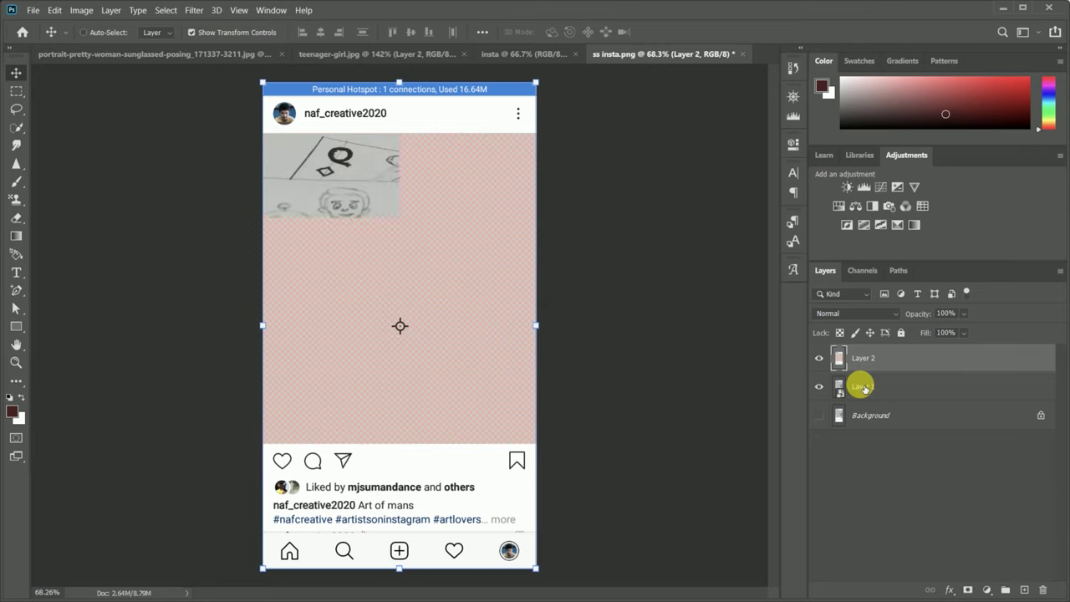
key("ctrl+comma")
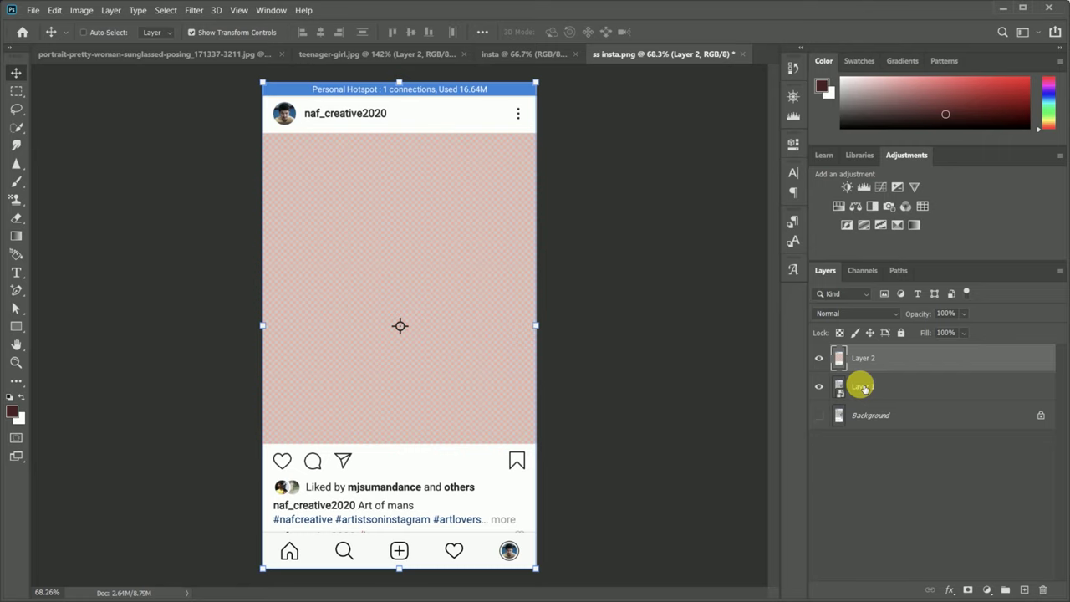
key("ctrl+e")
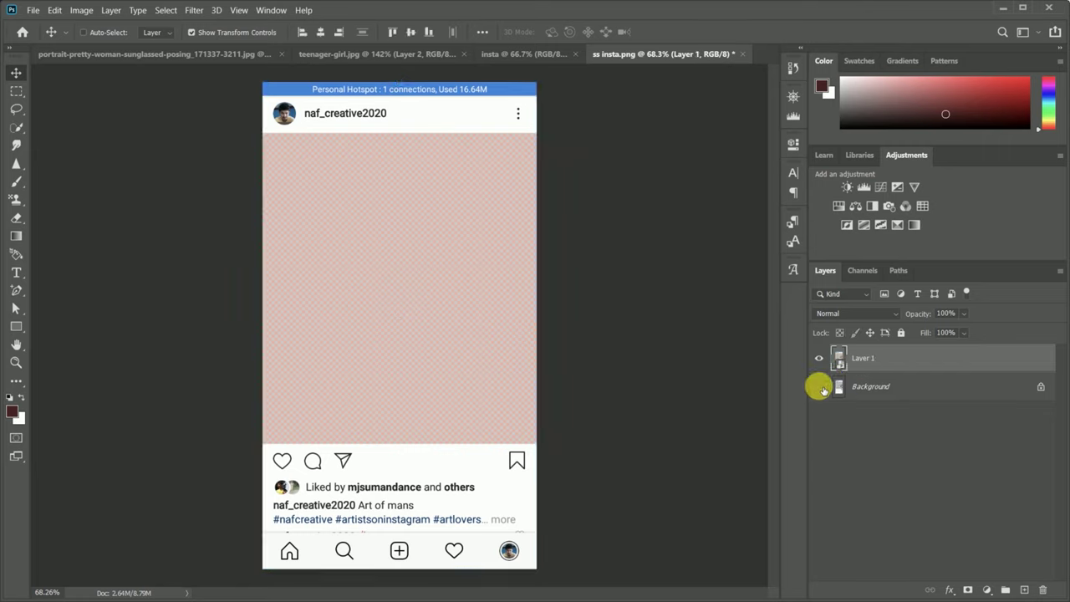
left_click(819, 387)
key("ctrl+a")
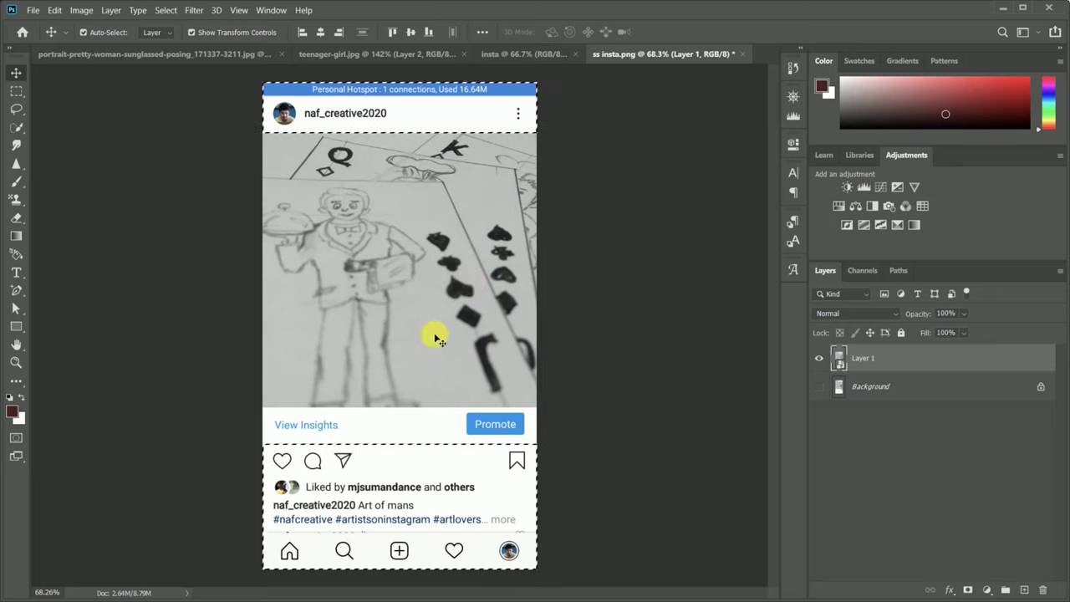
key("ctrl")
key("ctrl+shift+i")
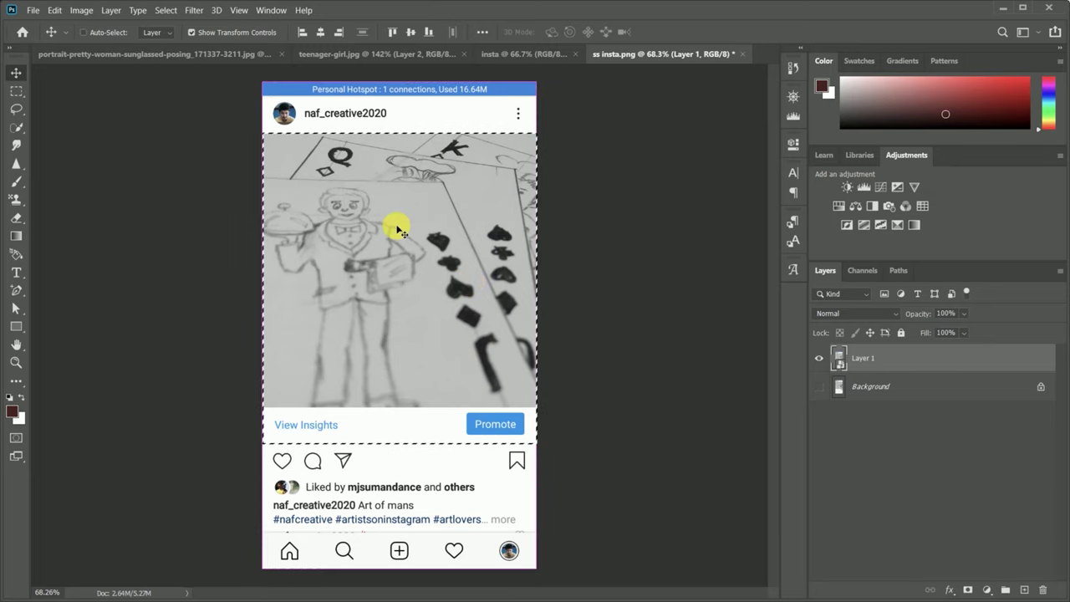
key("ctrl+d")
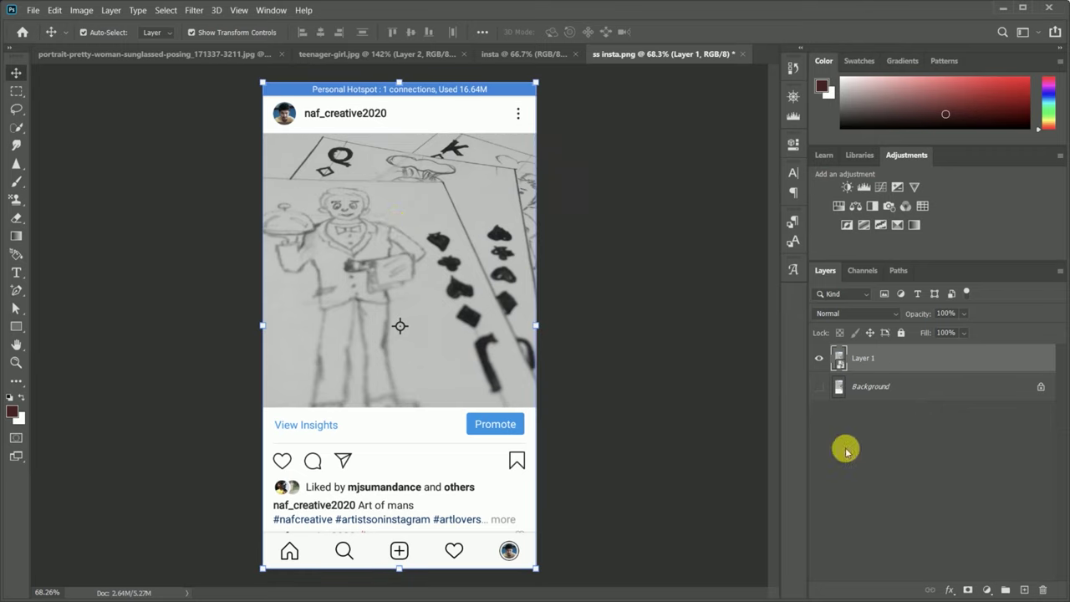
left_click(840, 418)
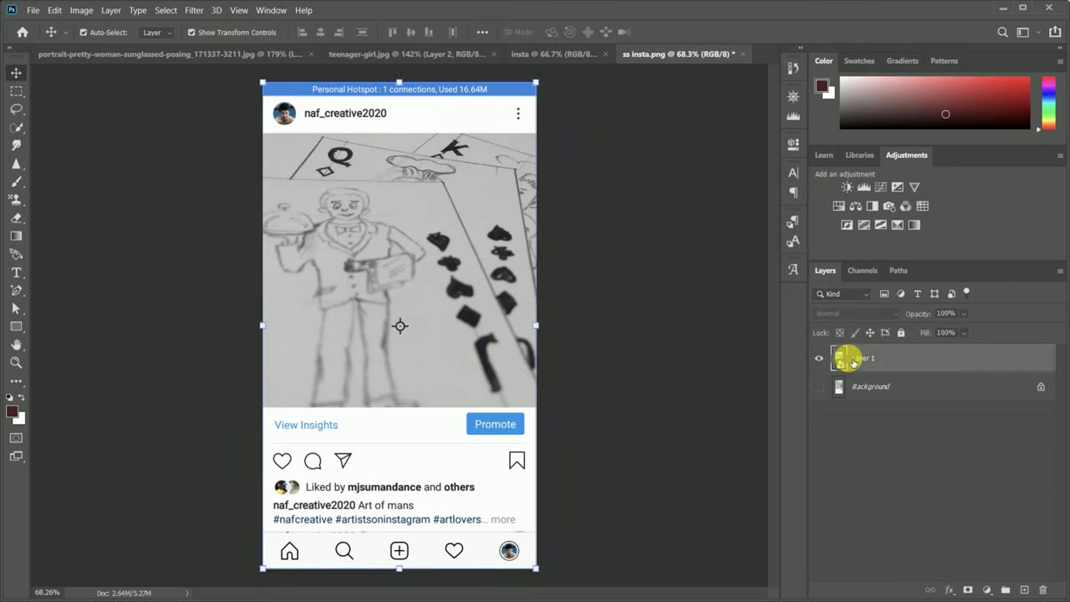
left_click(848, 362)
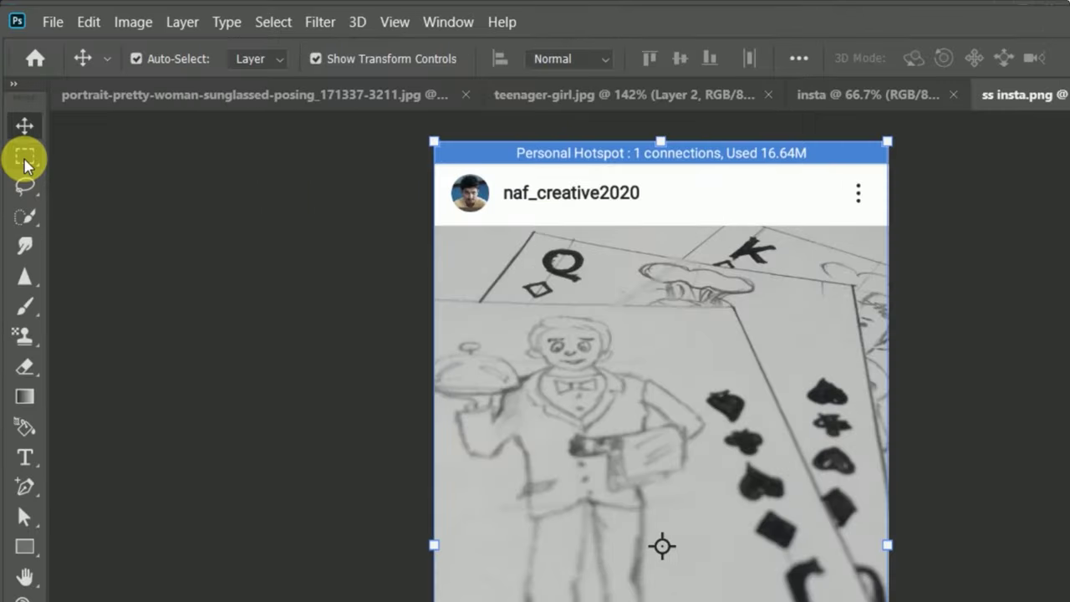
Draw a rectangular selection fitted around the post's photo area
left_click_drag(24, 165, 93, 159)
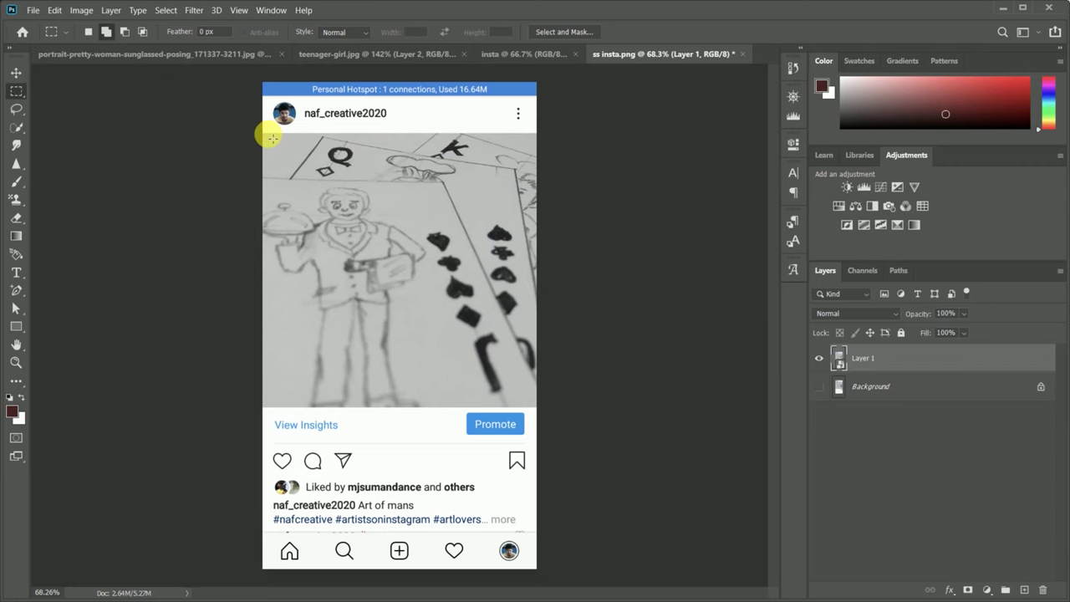
mouse_move(269, 143)
left_mouse_down()
mouse_move(511, 406)
mouse_move(539, 407)
left_mouse_up()
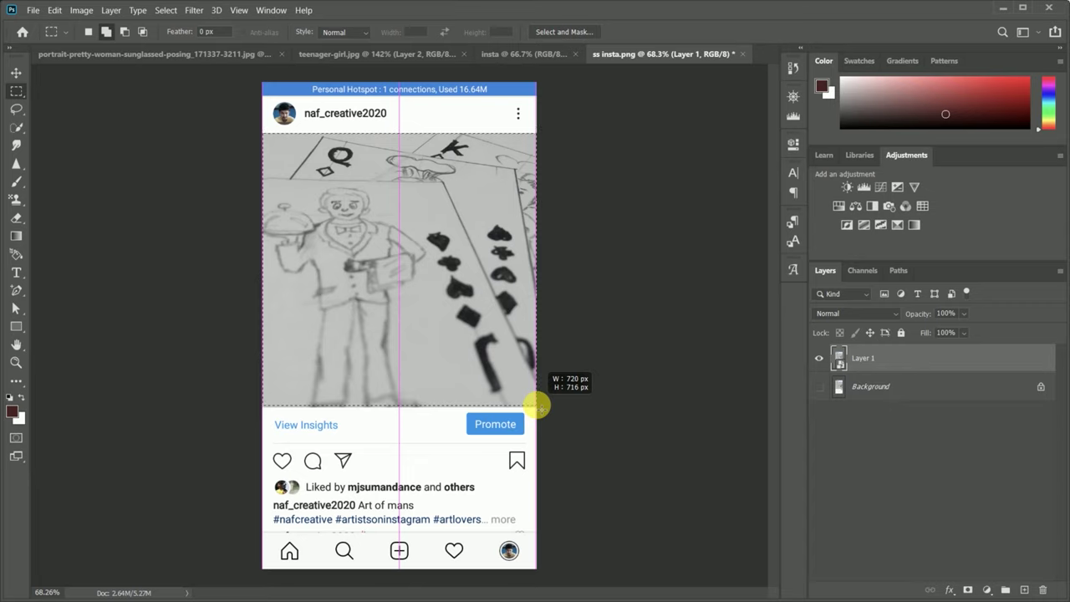
left_click_drag(539, 407, 519, 397)
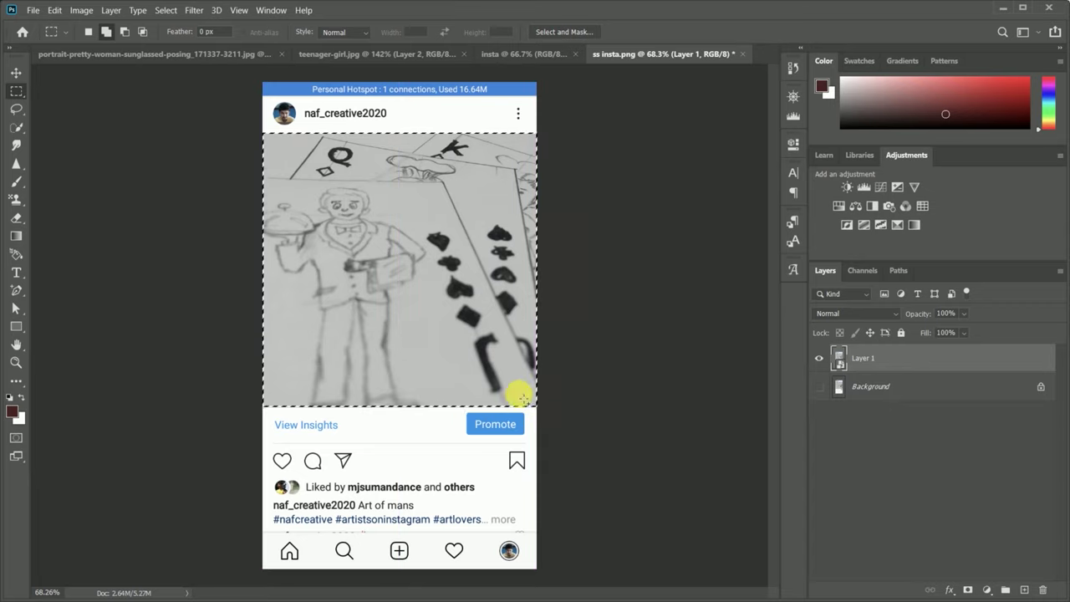
scroll(429, 352, "up", 2)
scroll(430, 352, "up", 2)
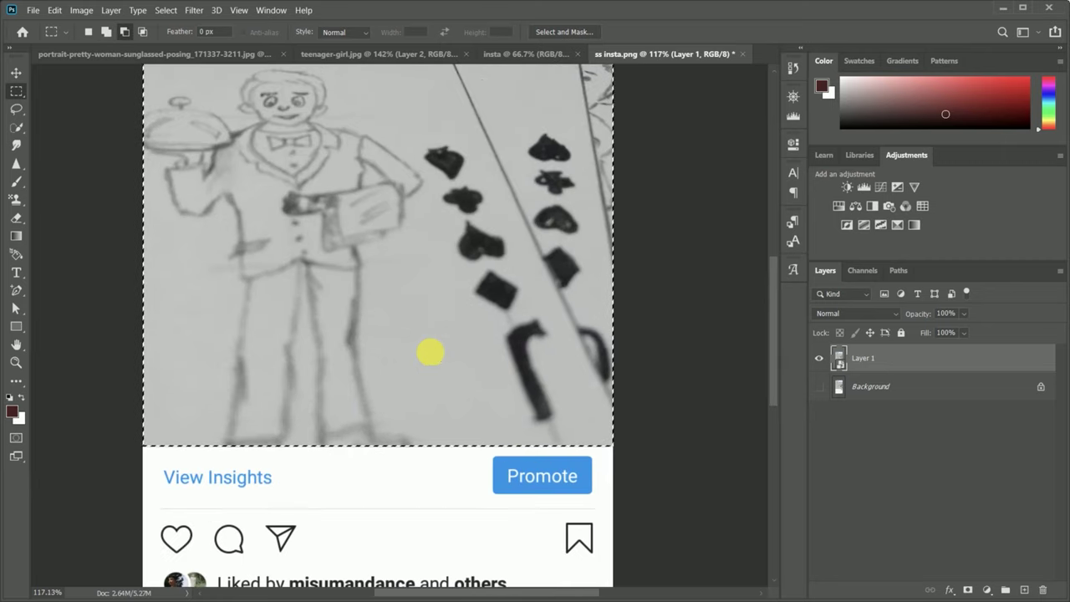
scroll(430, 352, "up", 1)
scroll(430, 352, "up", 2)
scroll(424, 326, "up", 2)
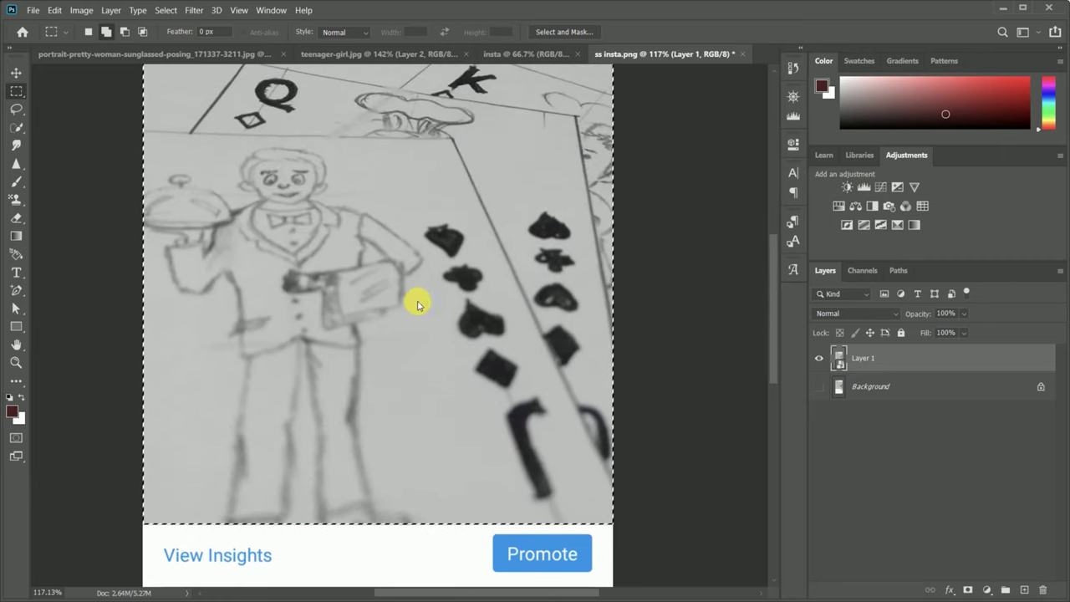
Stretch the selected photo area vertically to 114.24% height and commit the transform
right_click(418, 306)
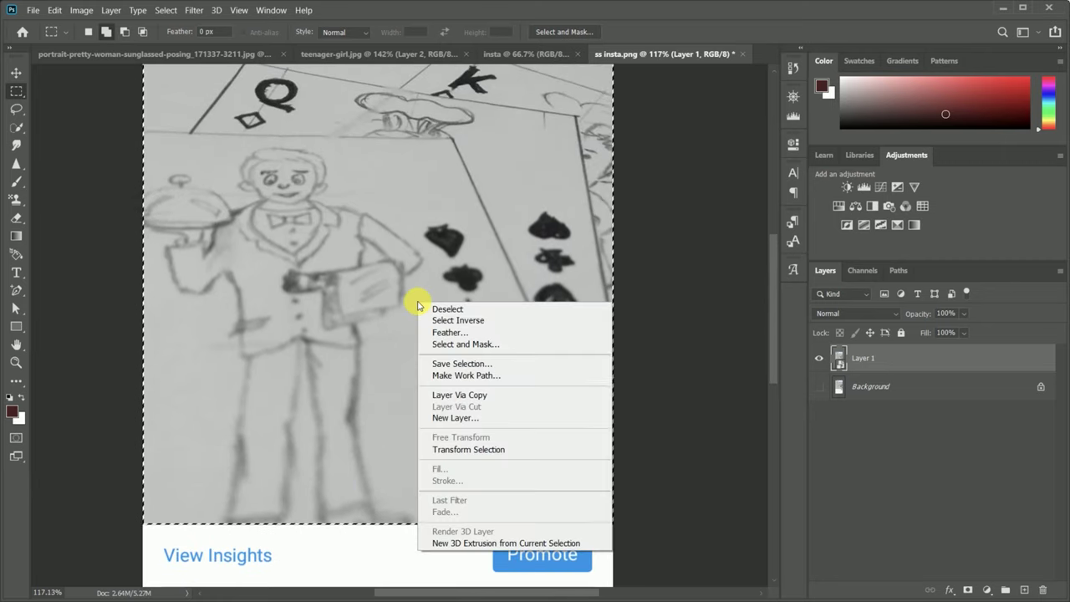
left_click(459, 451)
scroll(411, 444, "down", 2)
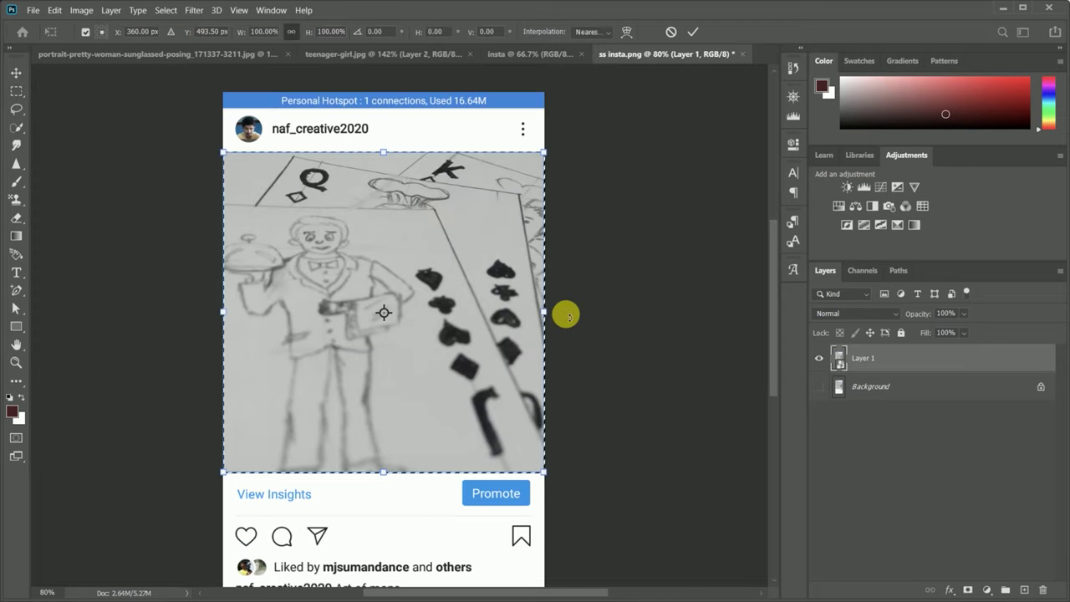
left_click_drag(545, 315, 543, 316)
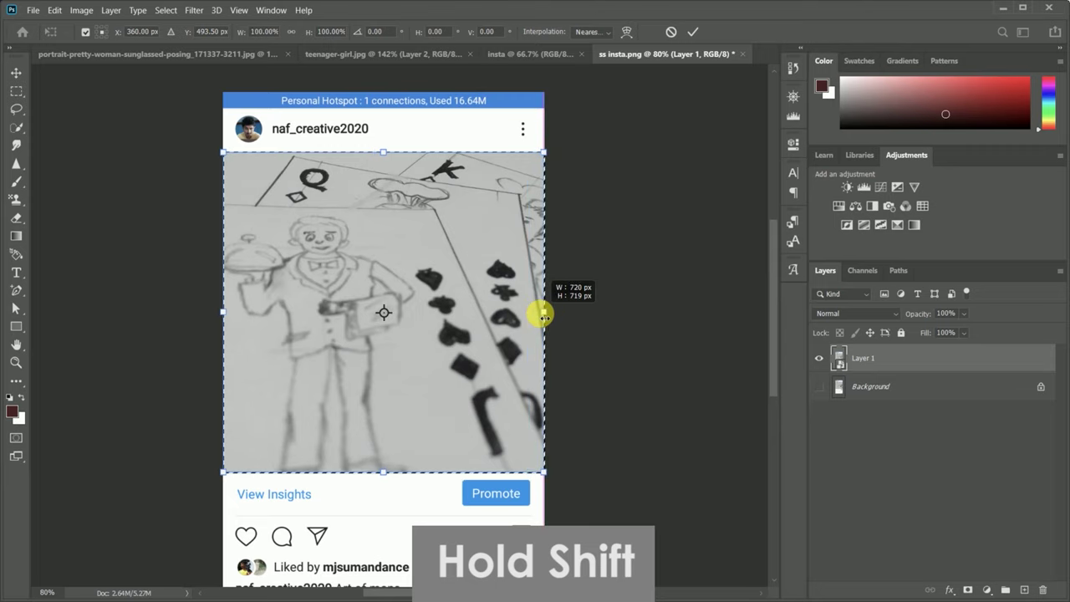
left_click_drag(543, 316, 561, 314)
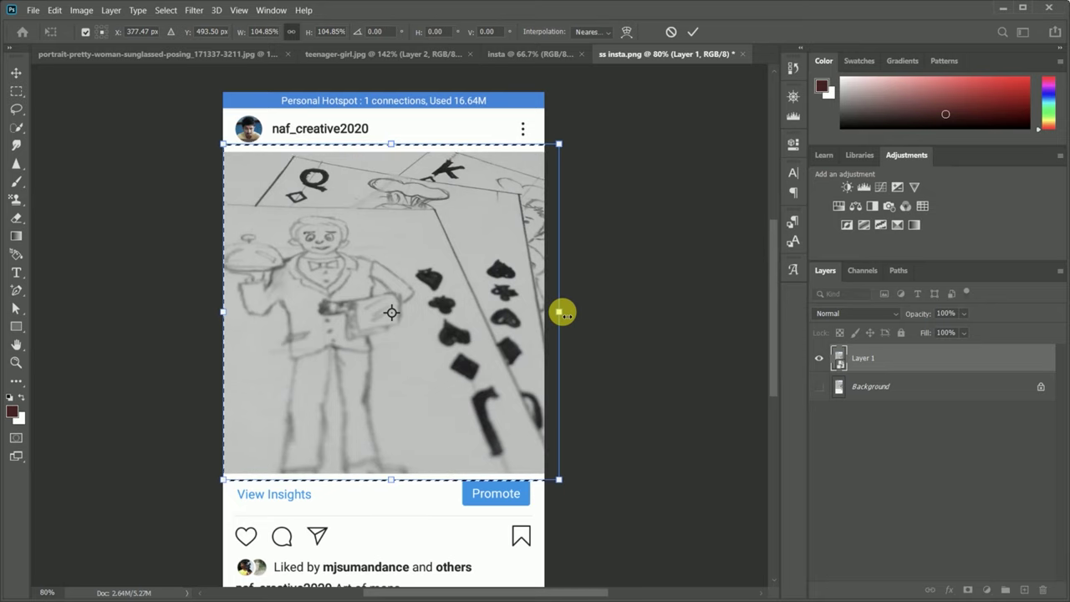
left_click_drag(562, 314, 548, 321)
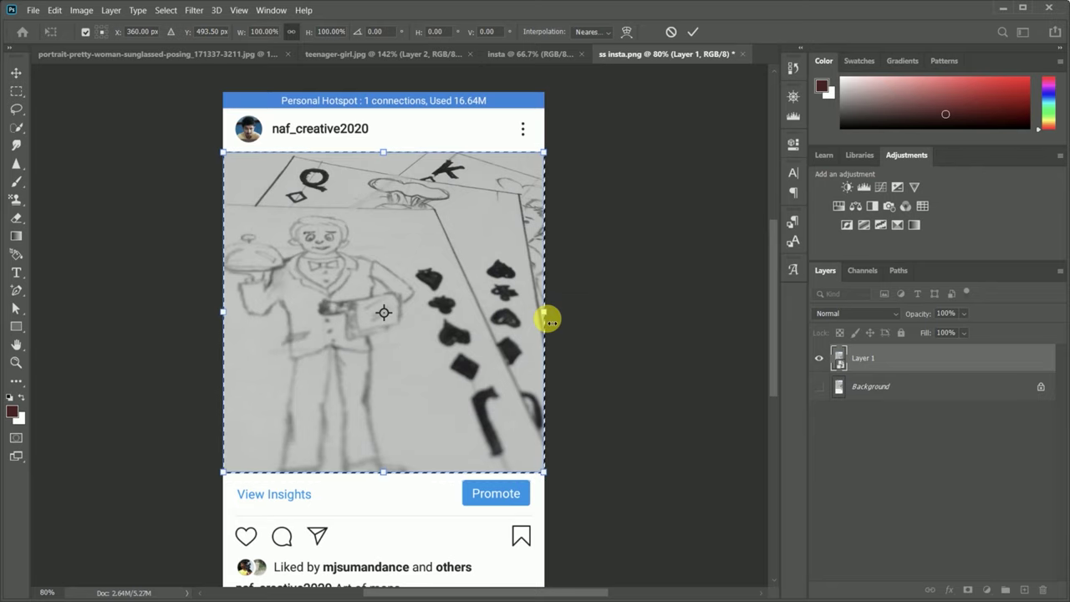
scroll(387, 447, "down", 1)
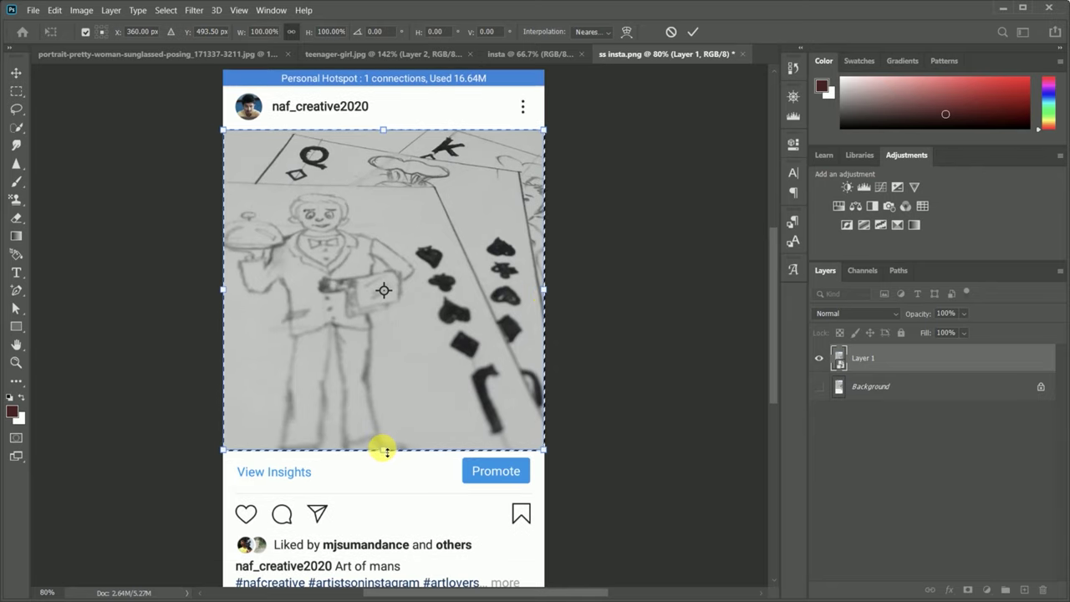
left_click_drag(383, 451, 391, 500)
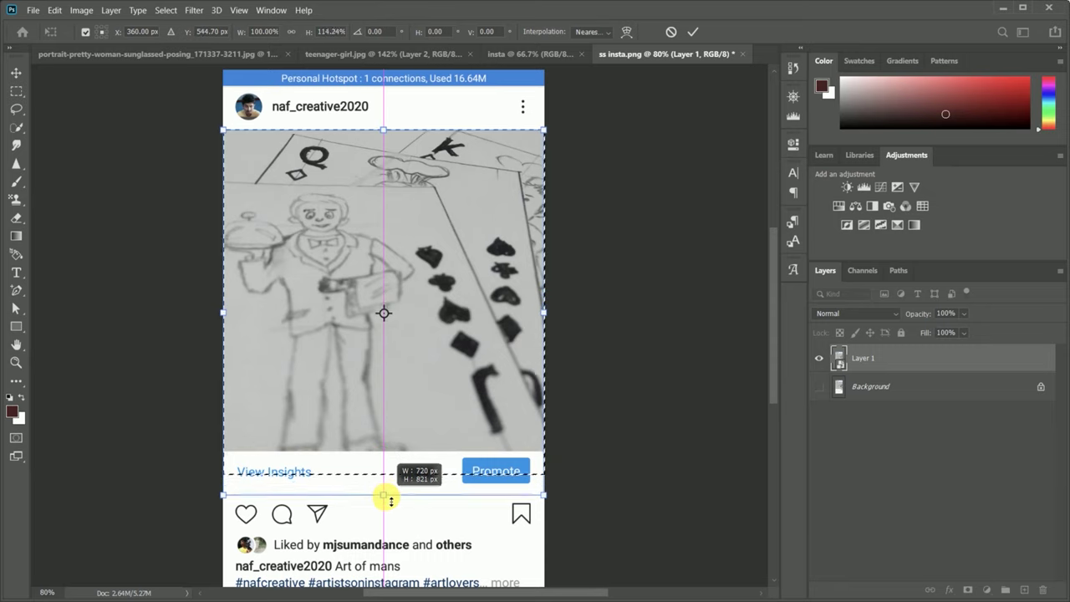
left_click_drag(390, 500, 390, 499)
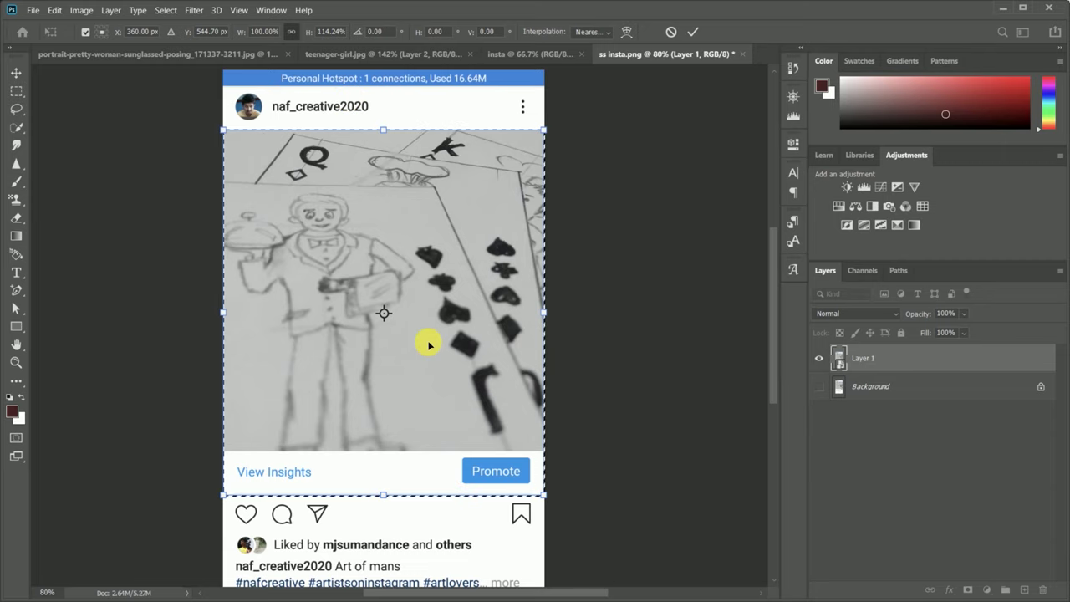
scroll(427, 345, "down", 1)
scroll(427, 345, "down", 1)
scroll(428, 345, "down", 1)
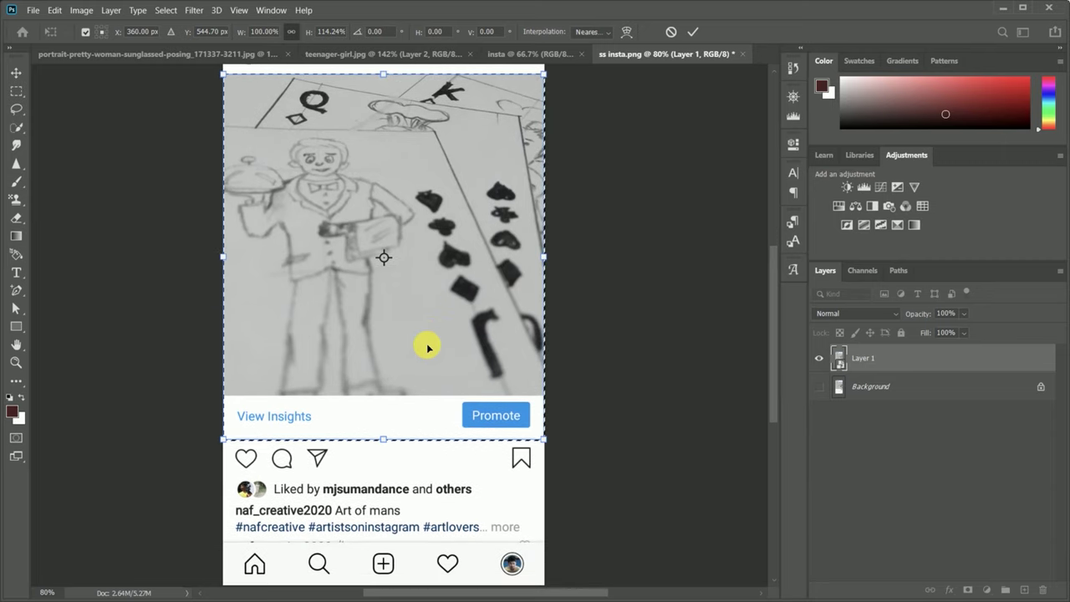
scroll(428, 346, "up", 2)
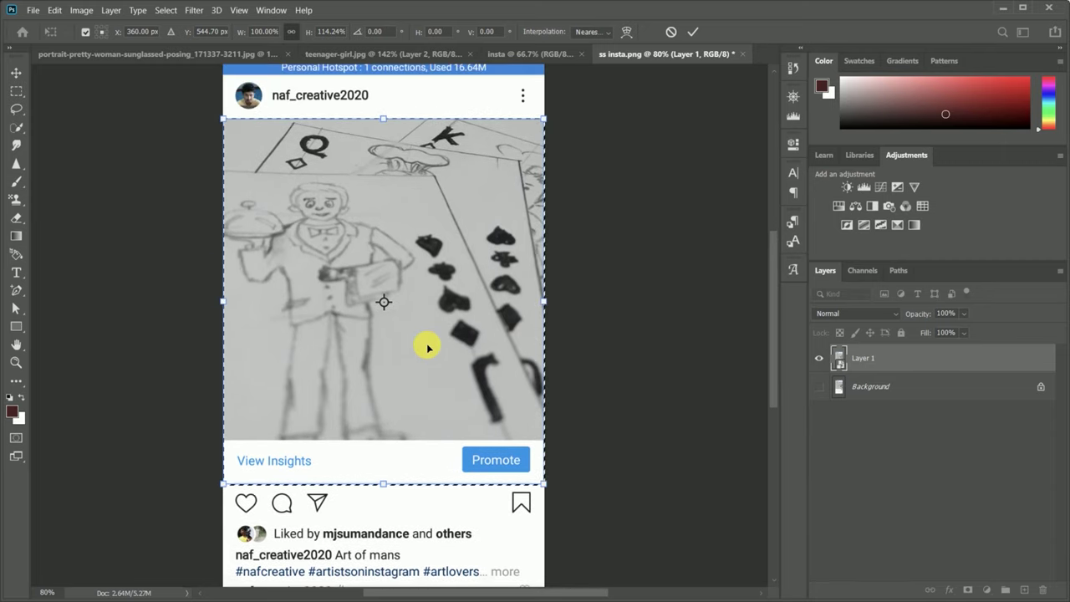
left_click(693, 32)
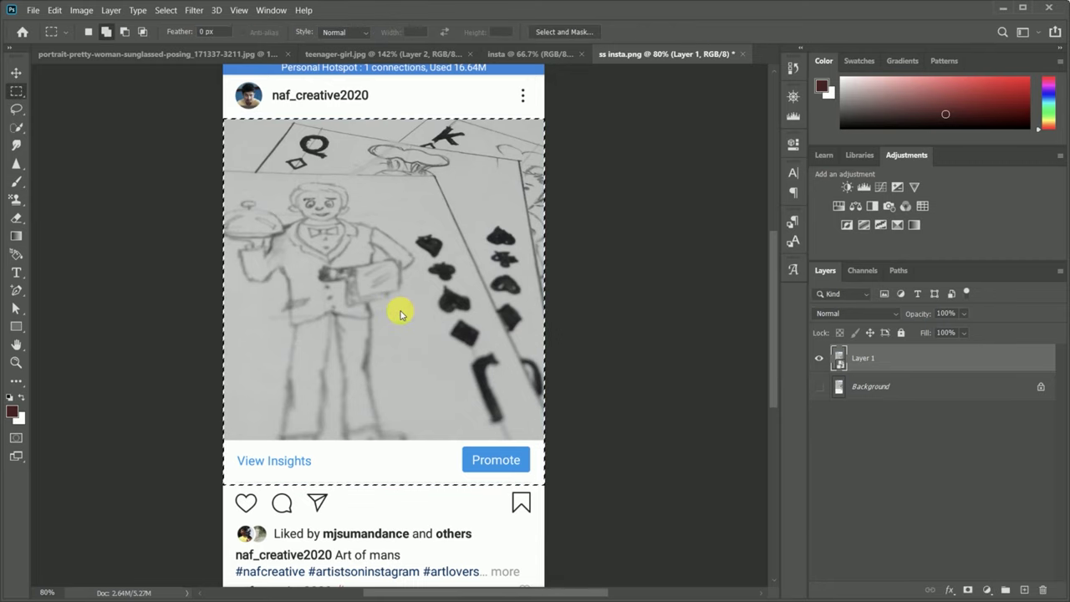
Copy the interface around the photo onto a new Layer 2, hiding Background and Layer 1
key("ctrl+minus")
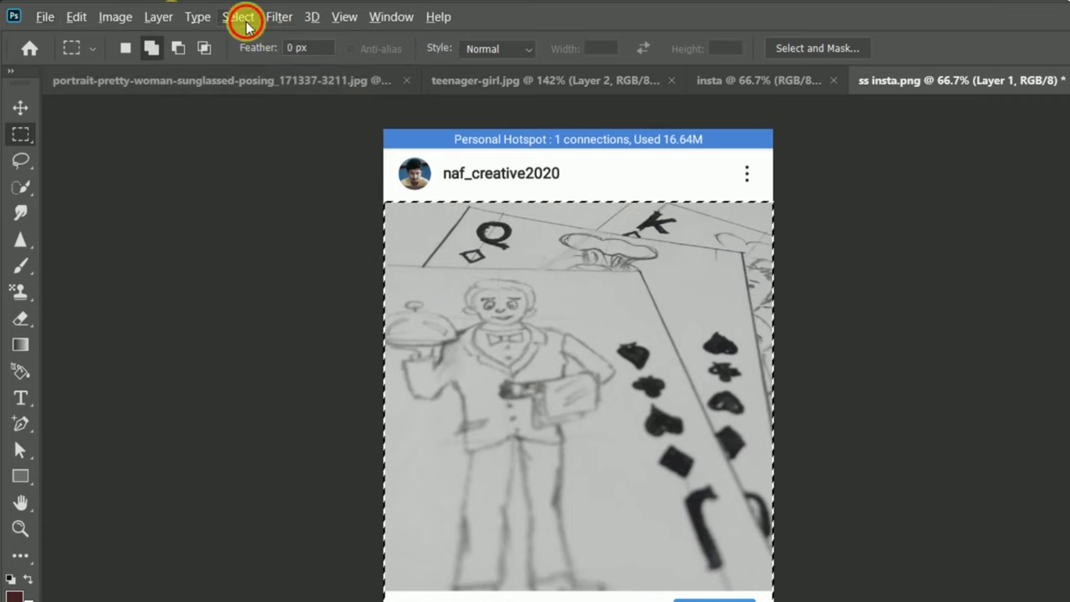
left_click(168, 11)
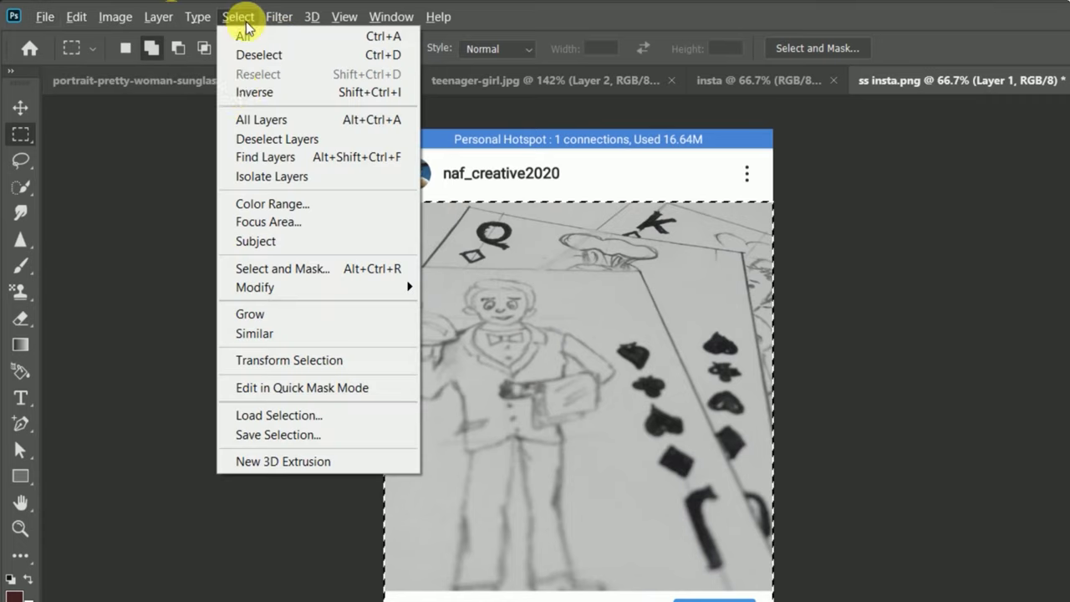
left_click(251, 92)
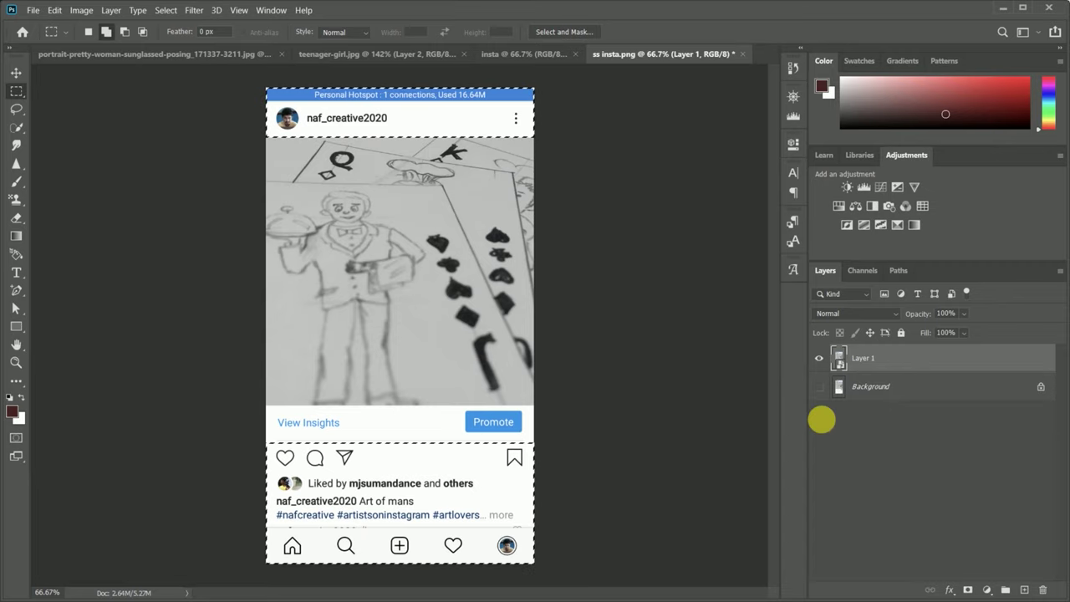
key("ctrl+j")
left_click(831, 413)
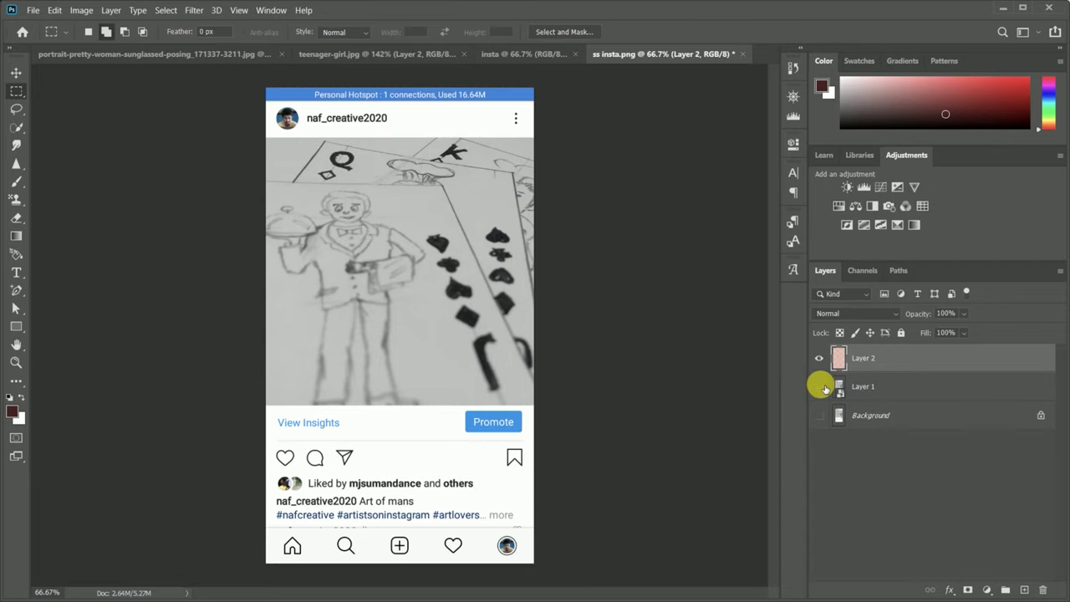
left_click(820, 387)
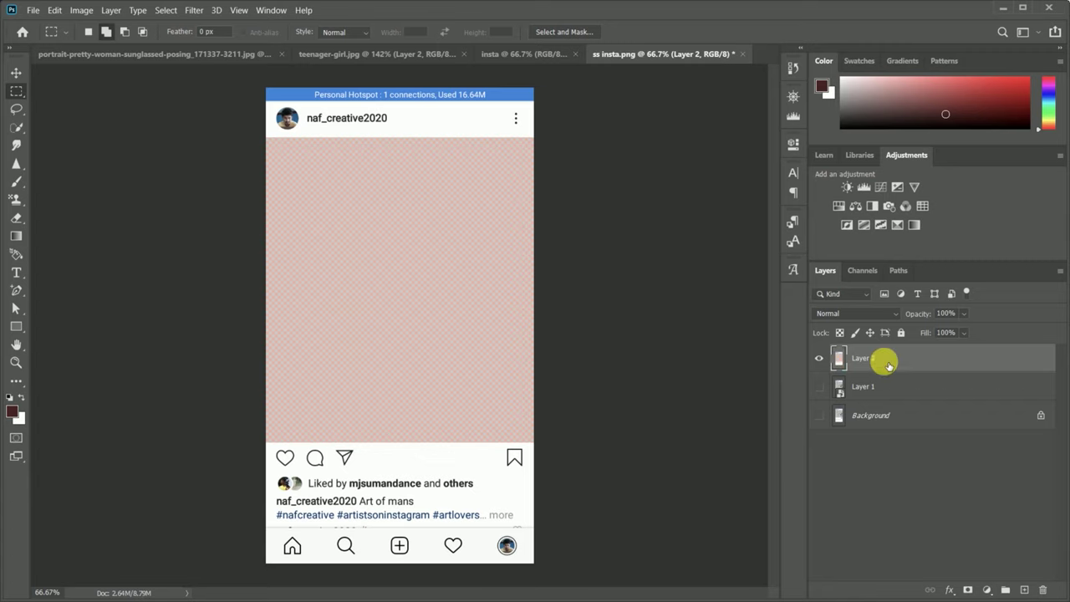
Move the frame layer into the 'insta' document and centre it on the white page
key("v")
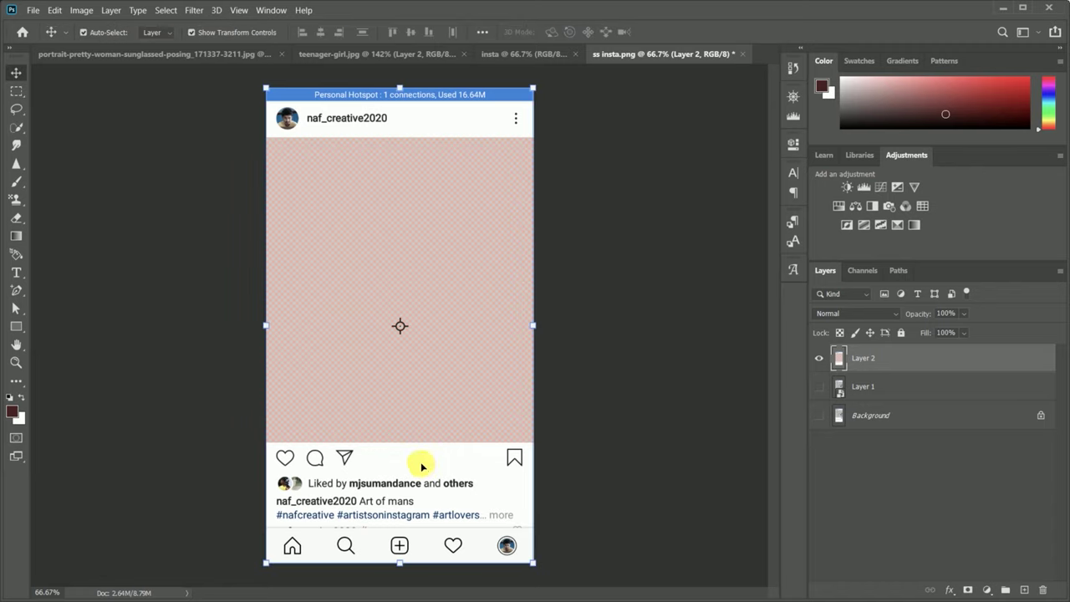
left_click_drag(422, 444, 522, 55)
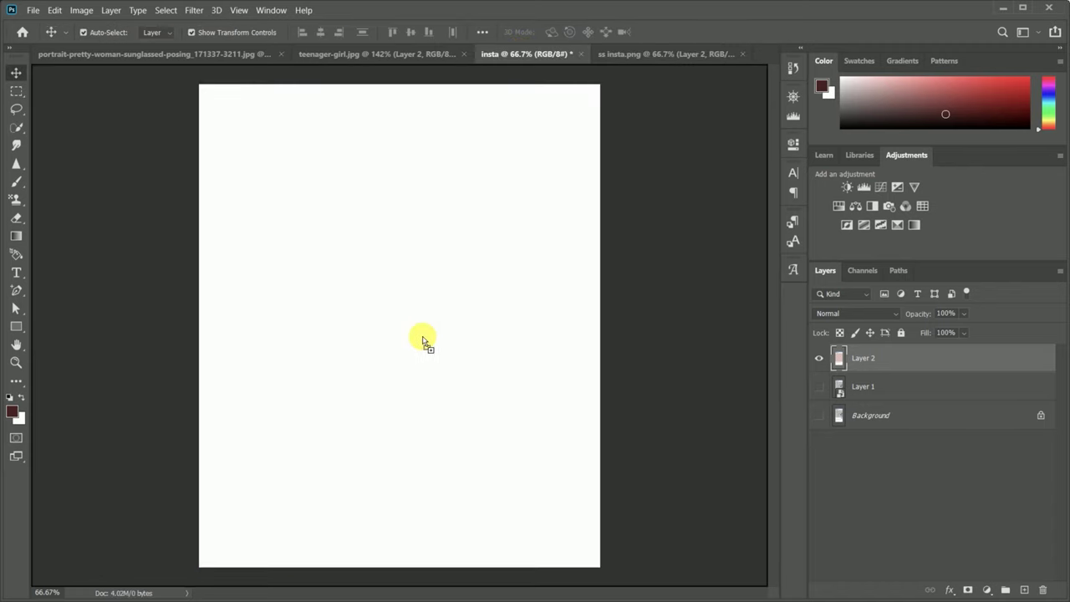
left_click_drag(525, 57, 416, 347)
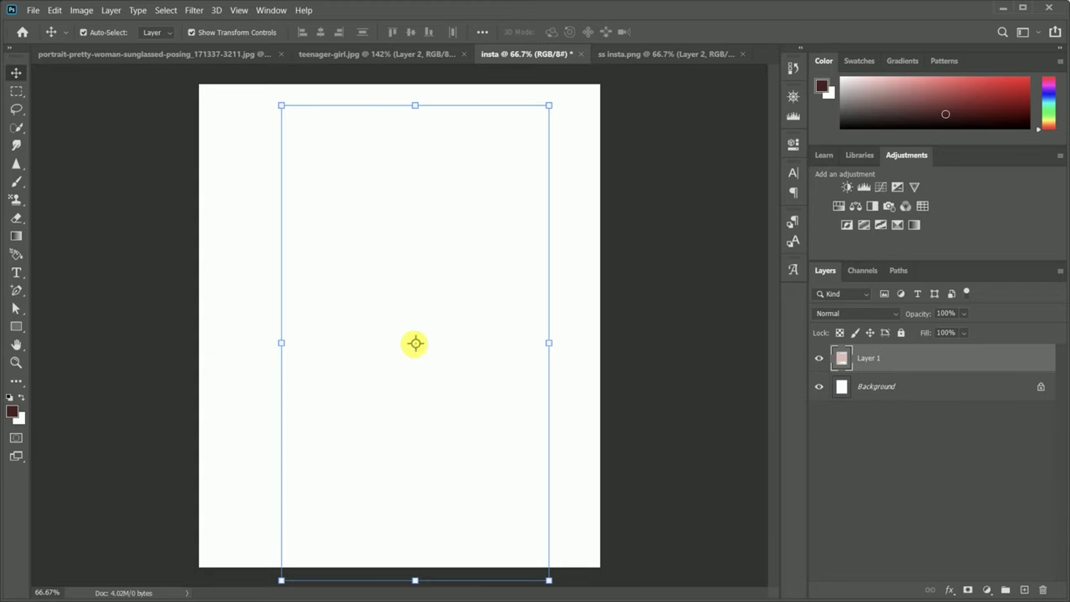
left_click_drag(454, 477, 454, 454)
left_click_drag(453, 453, 455, 452)
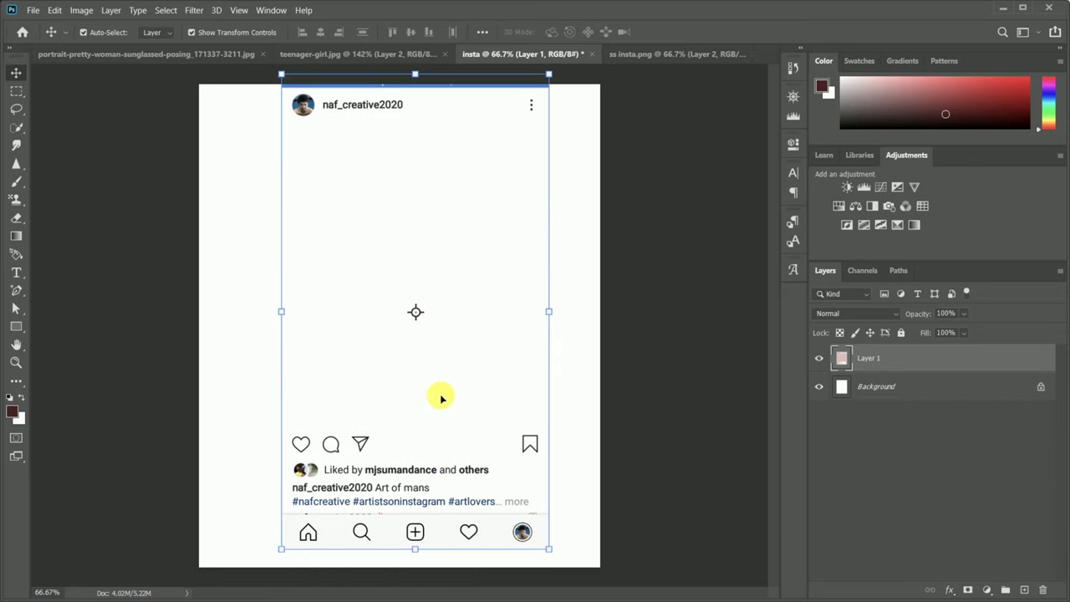
left_click(466, 307)
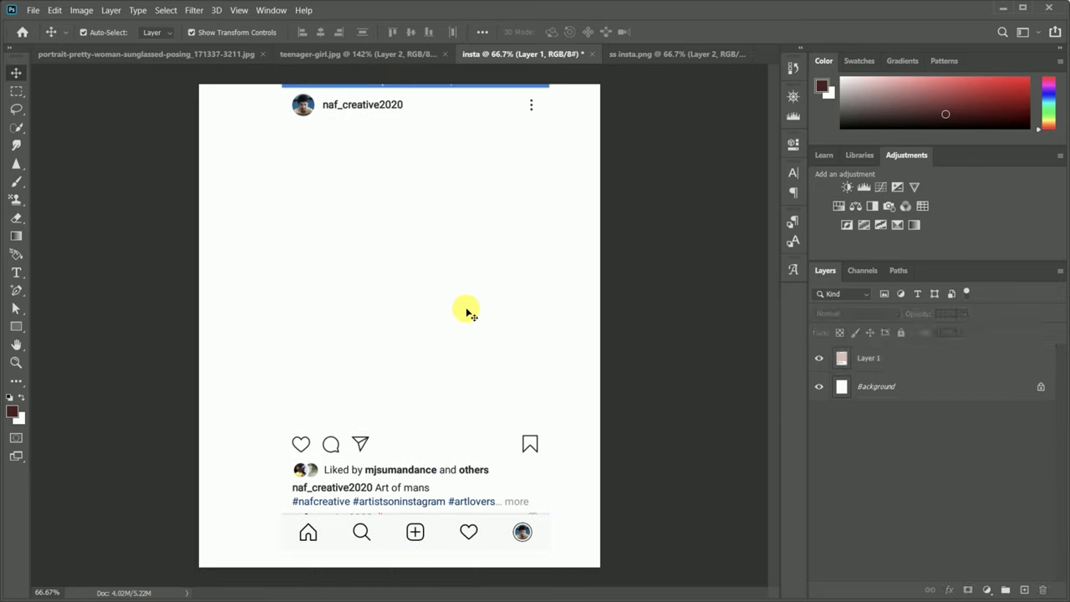
Convert Layer 1 to a smart object and scale the frame to 93.91%
left_click(848, 365)
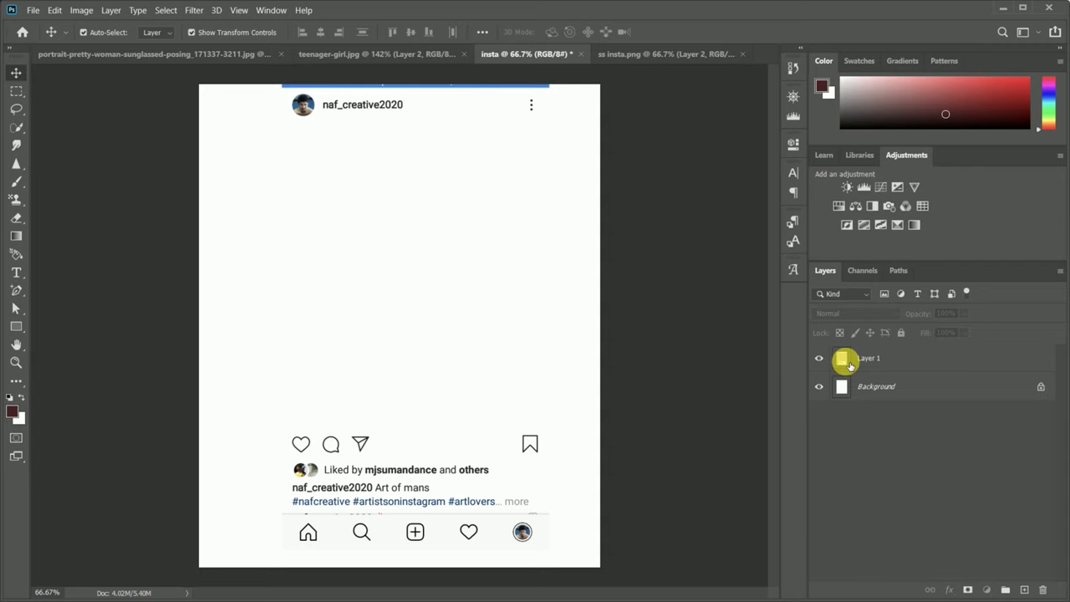
right_click(850, 365)
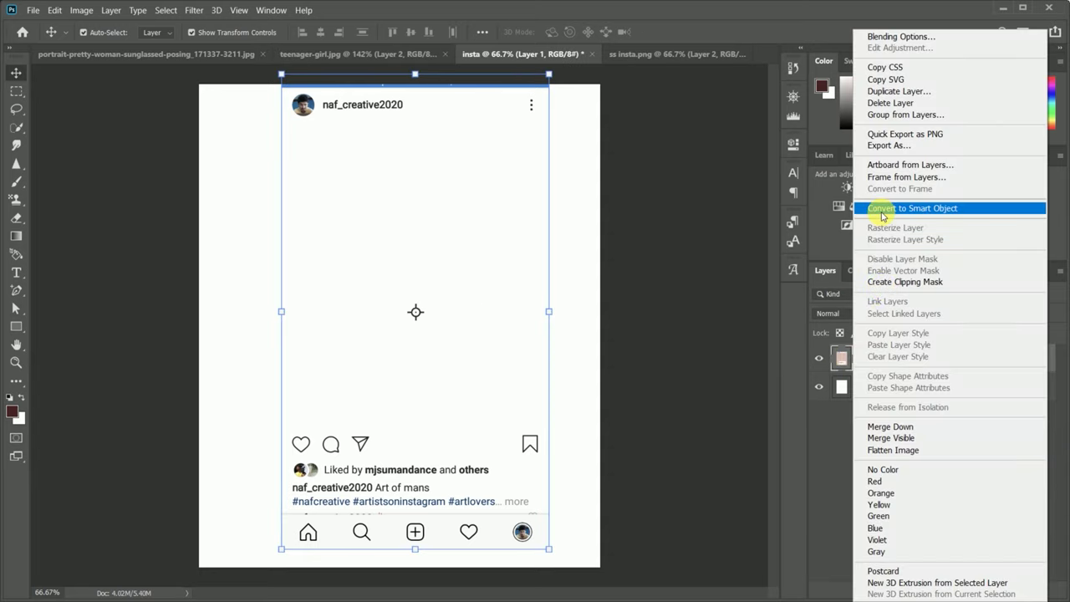
left_click(882, 209)
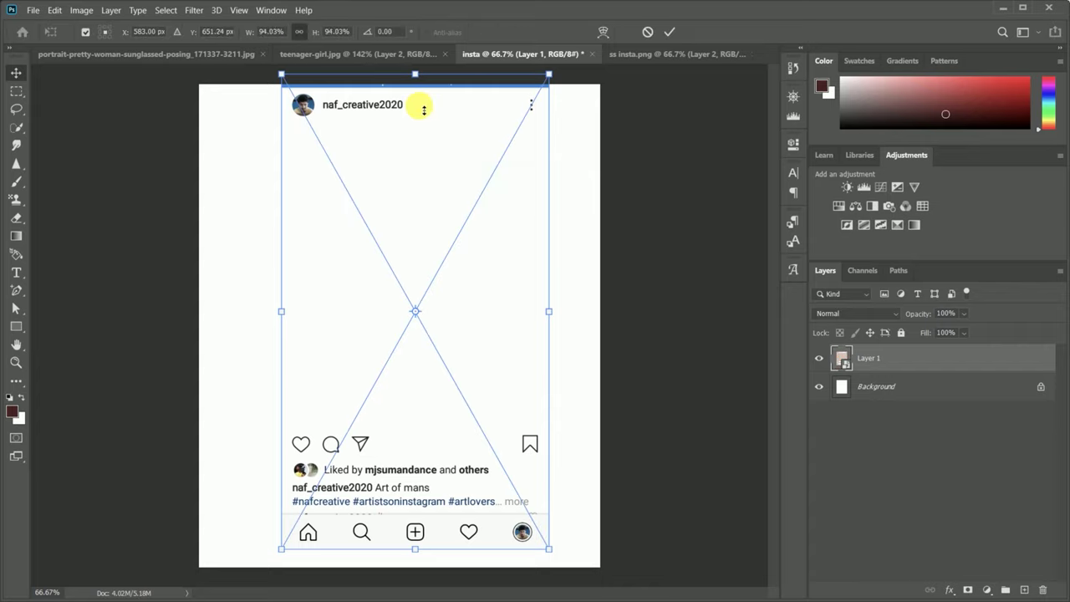
left_click_drag(415, 75, 416, 103)
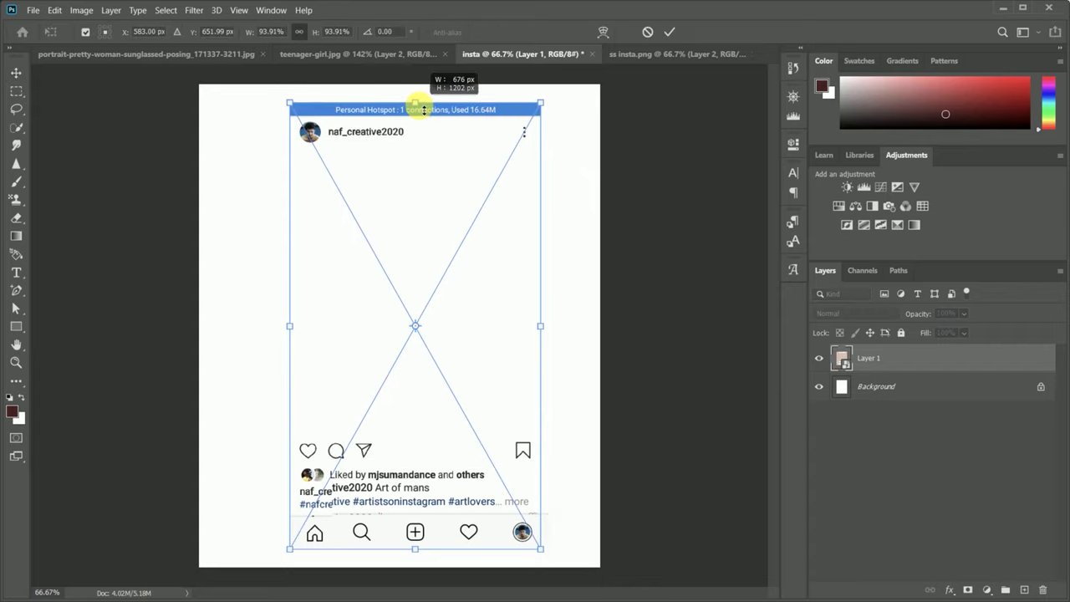
left_click(892, 396)
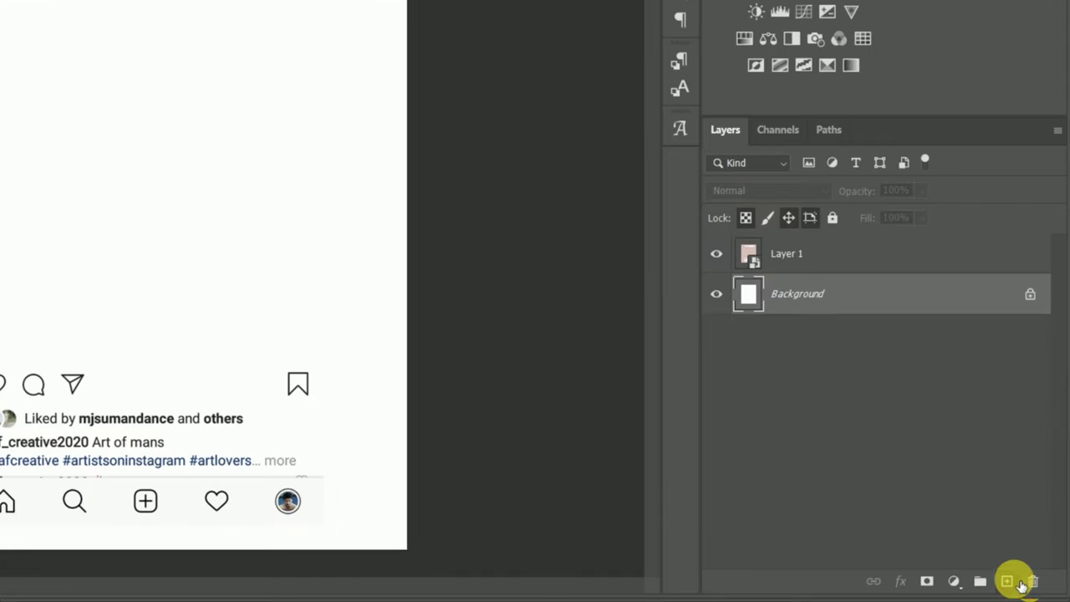
Add a new Layer 2 and show the Gradients panel scrolled to the Purples presets
left_click(1024, 589)
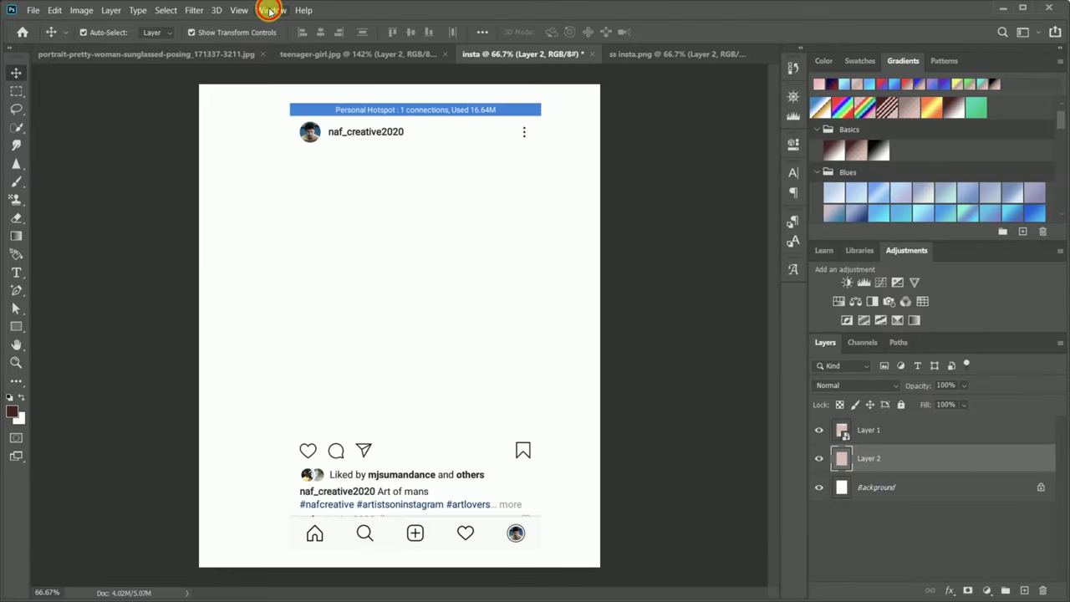
left_click(269, 10)
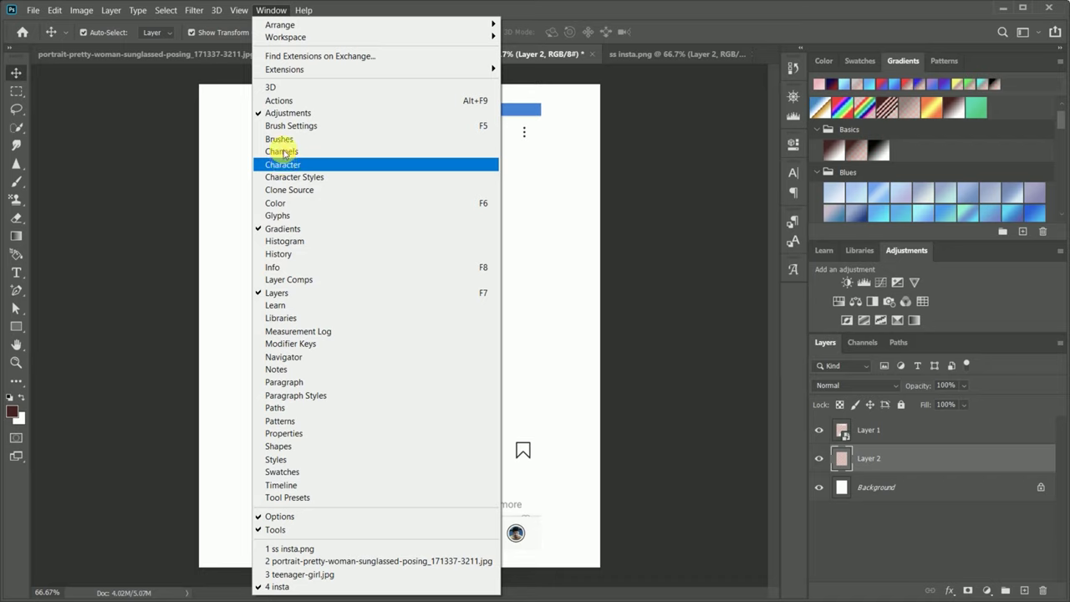
left_click(283, 228)
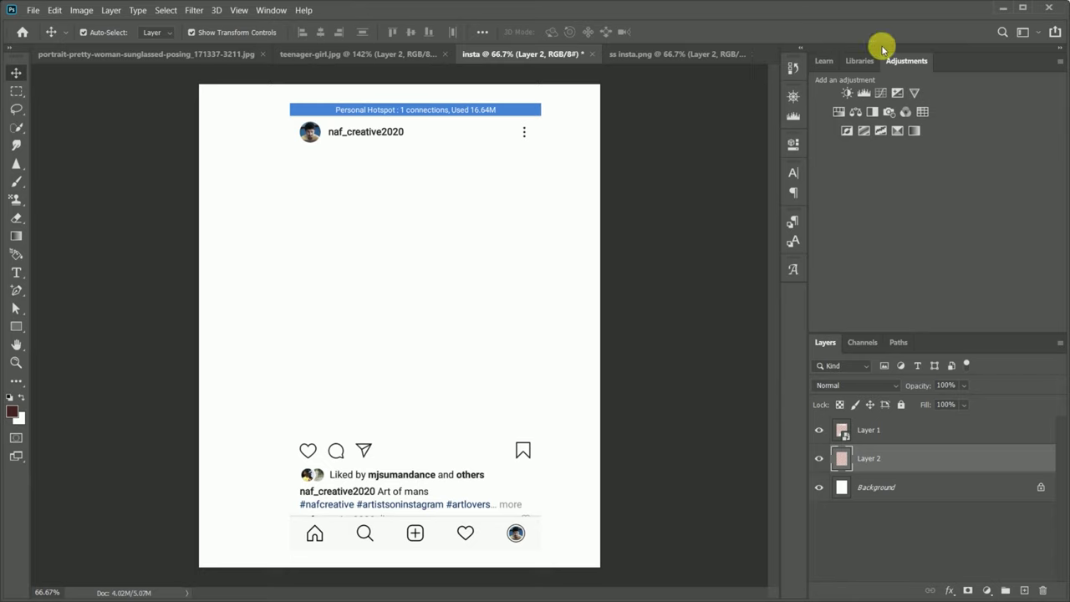
left_click(270, 10)
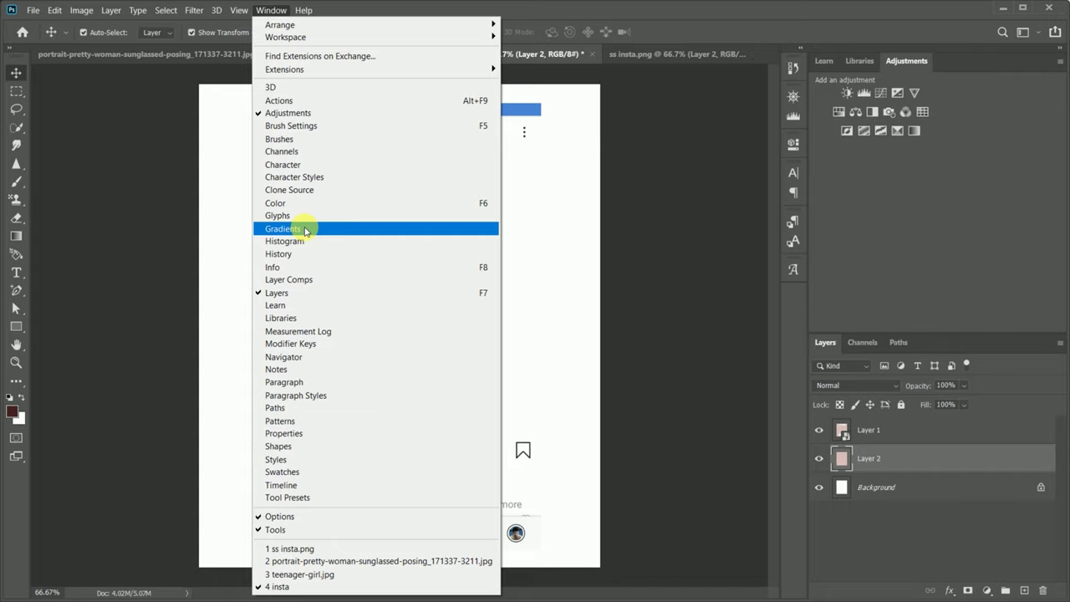
left_click(306, 230)
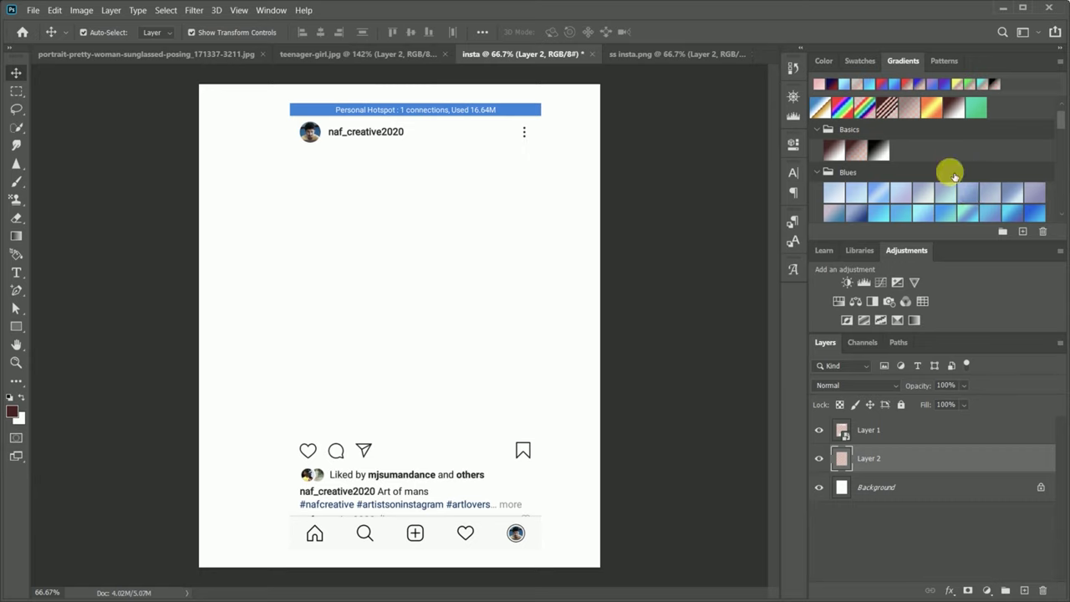
scroll(951, 174, "down", 2)
scroll(954, 176, "down", 1)
scroll(954, 176, "down", 1)
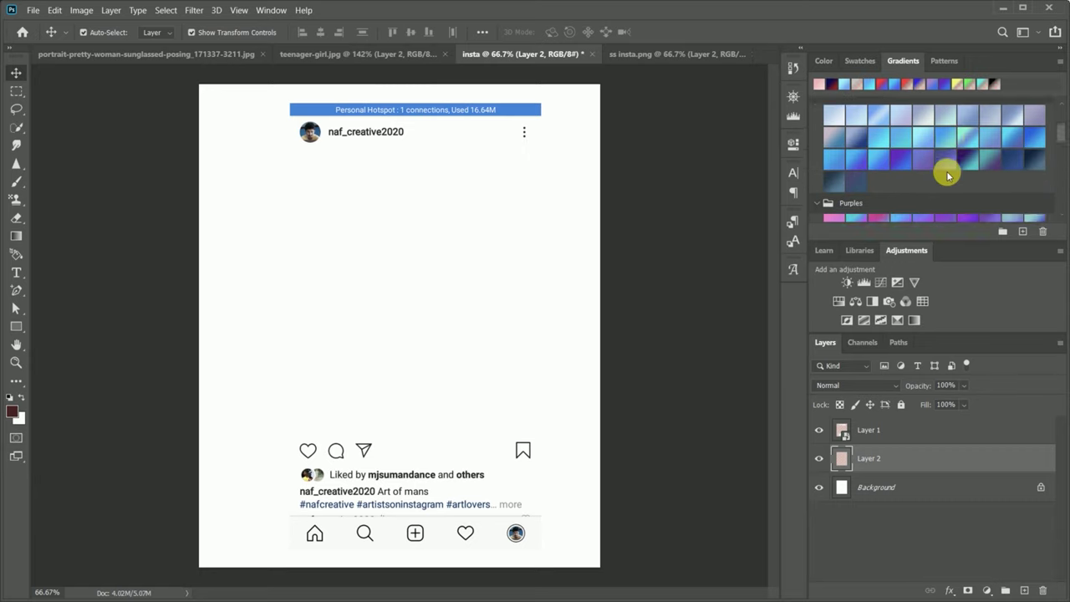
scroll(951, 175, "down", 2)
scroll(952, 176, "down", 2)
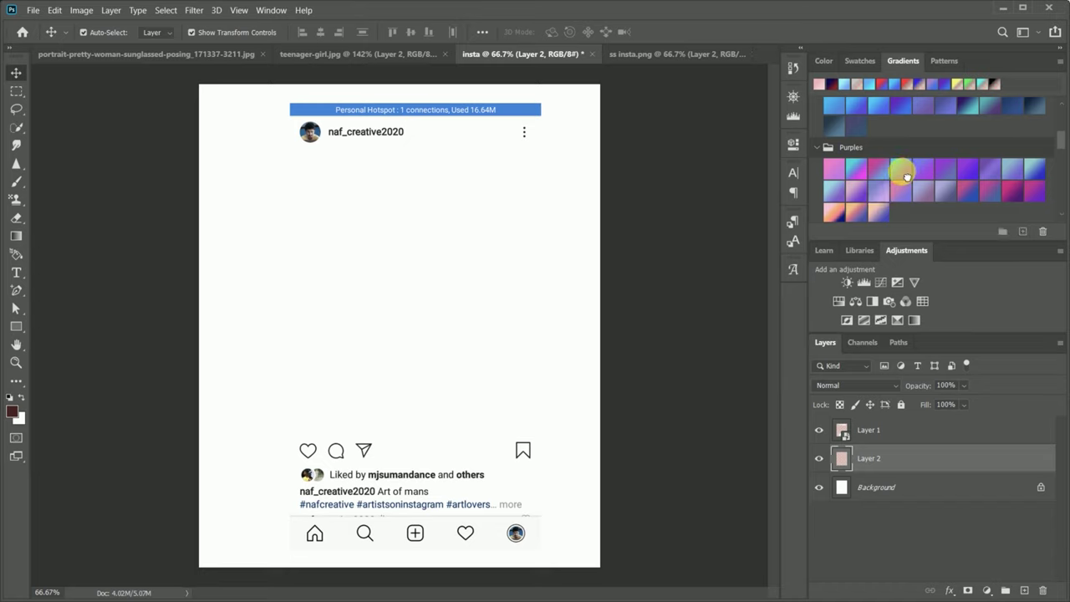
Apply a Purples purple-to-blue gradient fill, lock it, and nudge the frame left
left_click(907, 176)
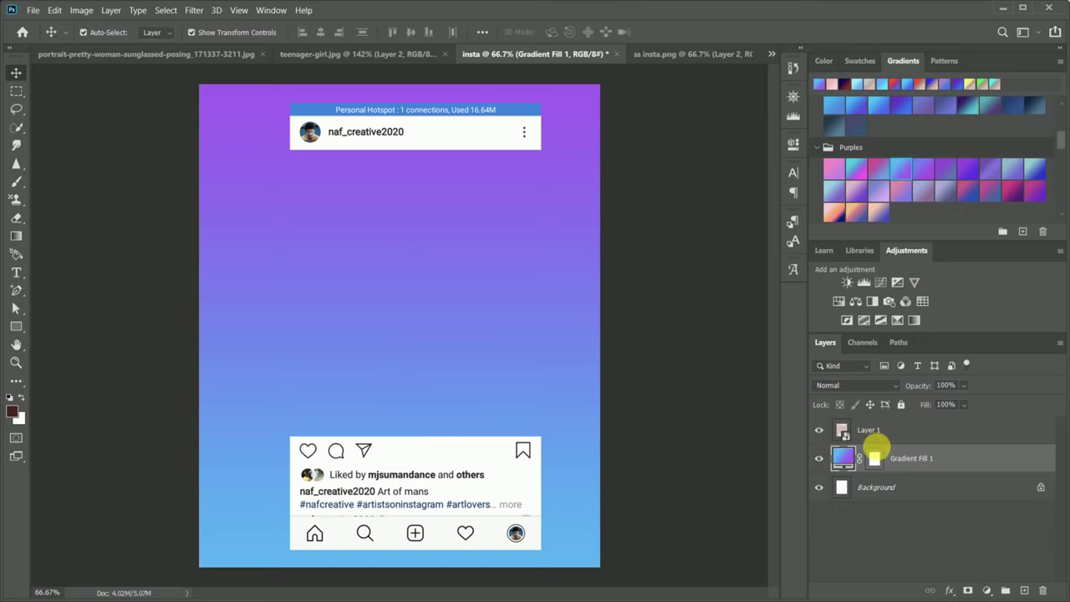
left_click(902, 406)
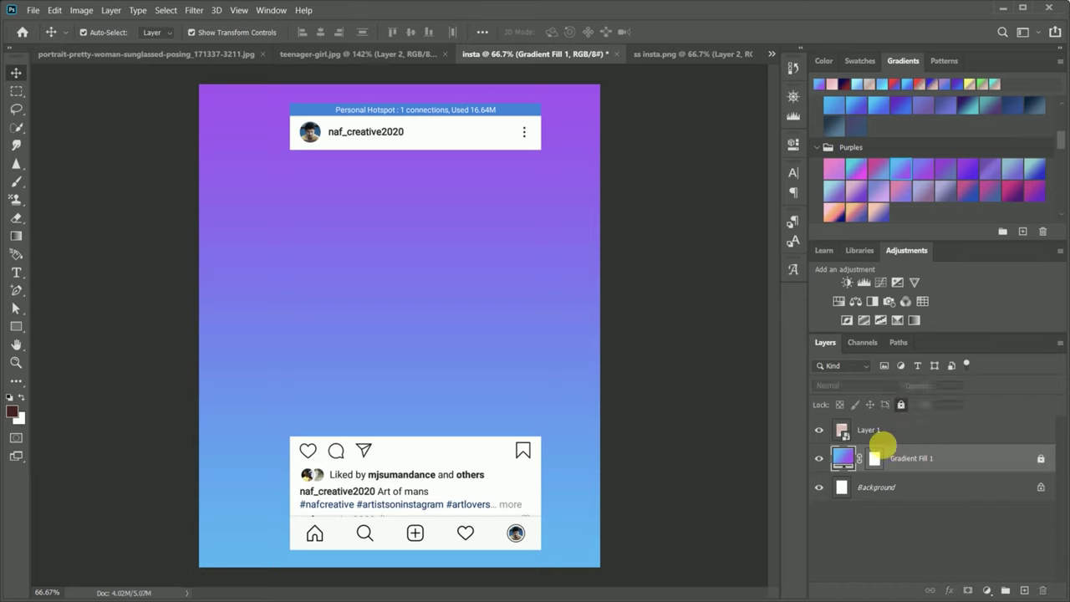
left_click_drag(496, 485, 480, 486)
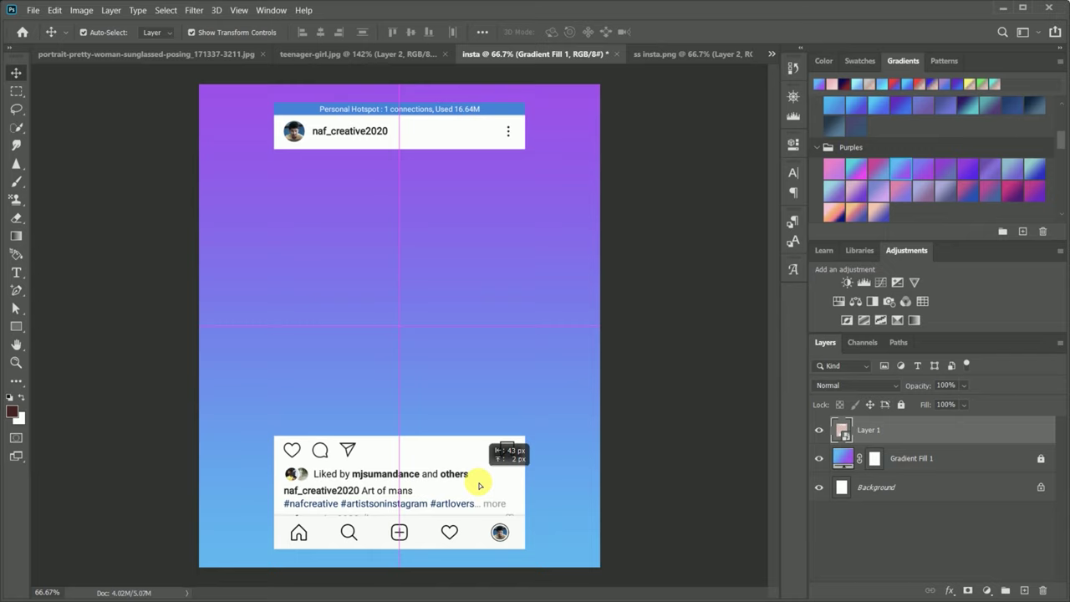
left_click(700, 318)
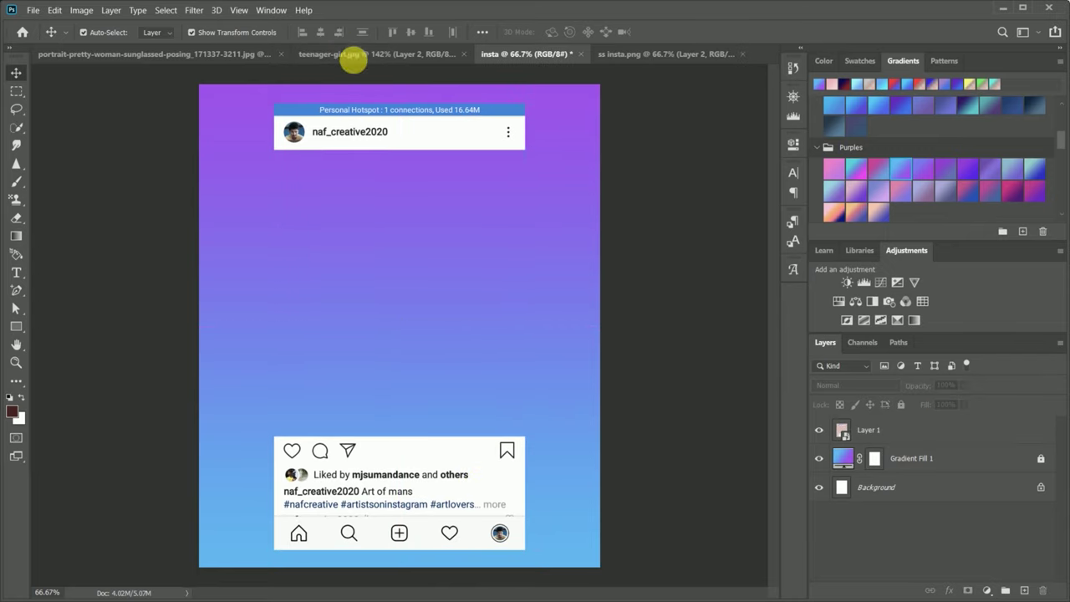
Bring the blue-dress woman from teenager-girl.jpg into 'insta' as a smart object
left_click(361, 62)
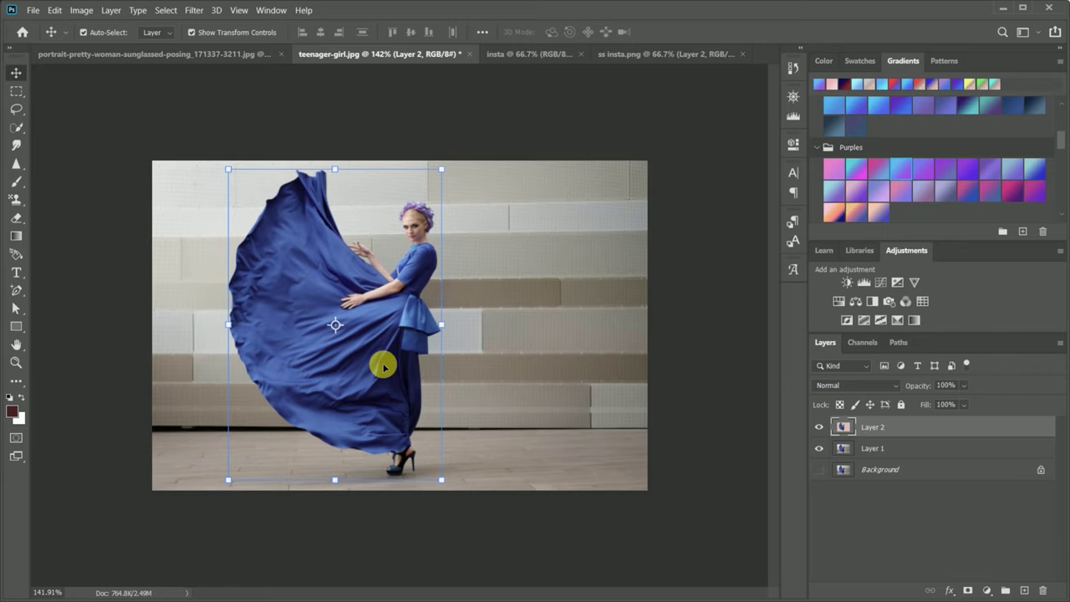
left_click_drag(354, 298, 537, 55)
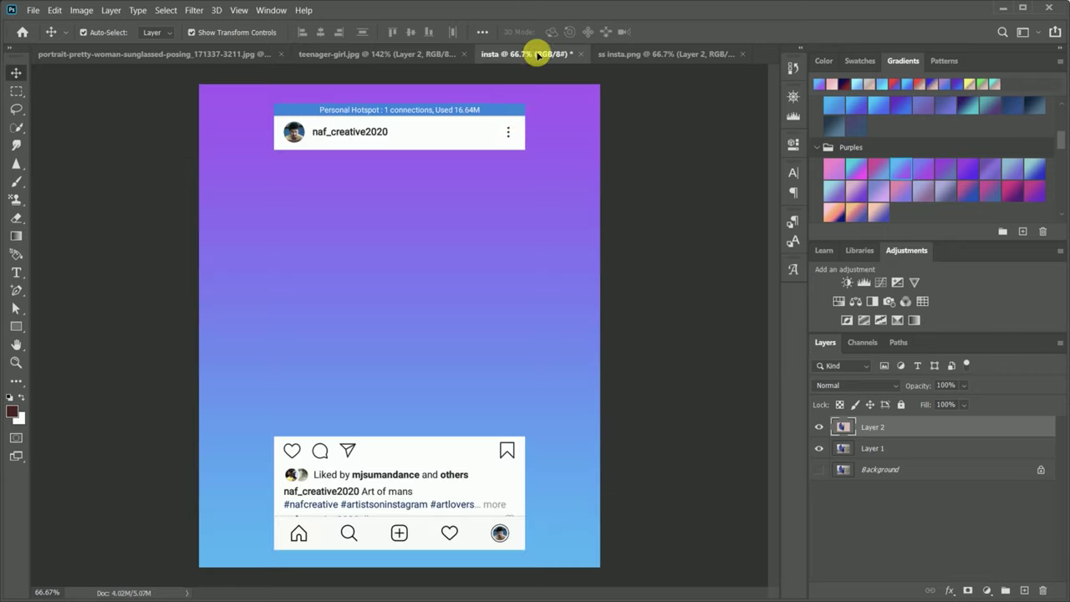
left_click_drag(538, 56, 406, 343)
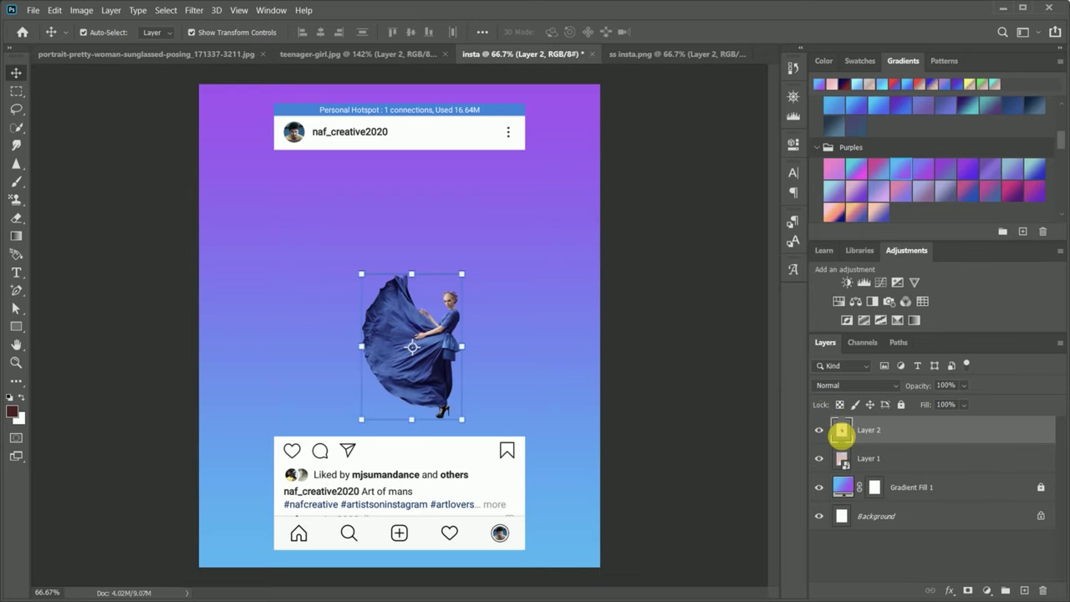
right_click(852, 429)
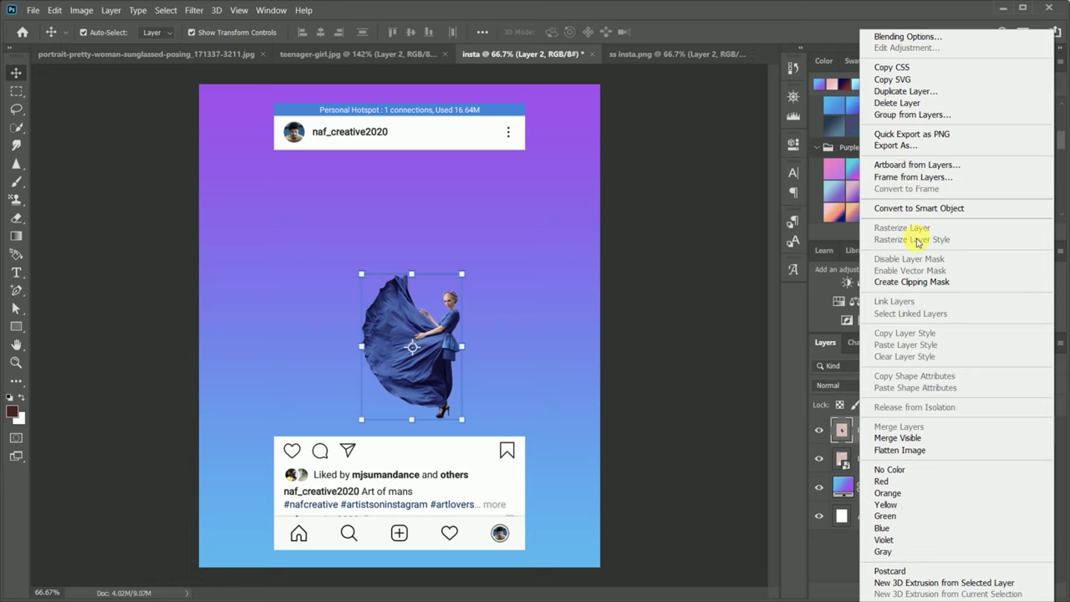
left_click(914, 208)
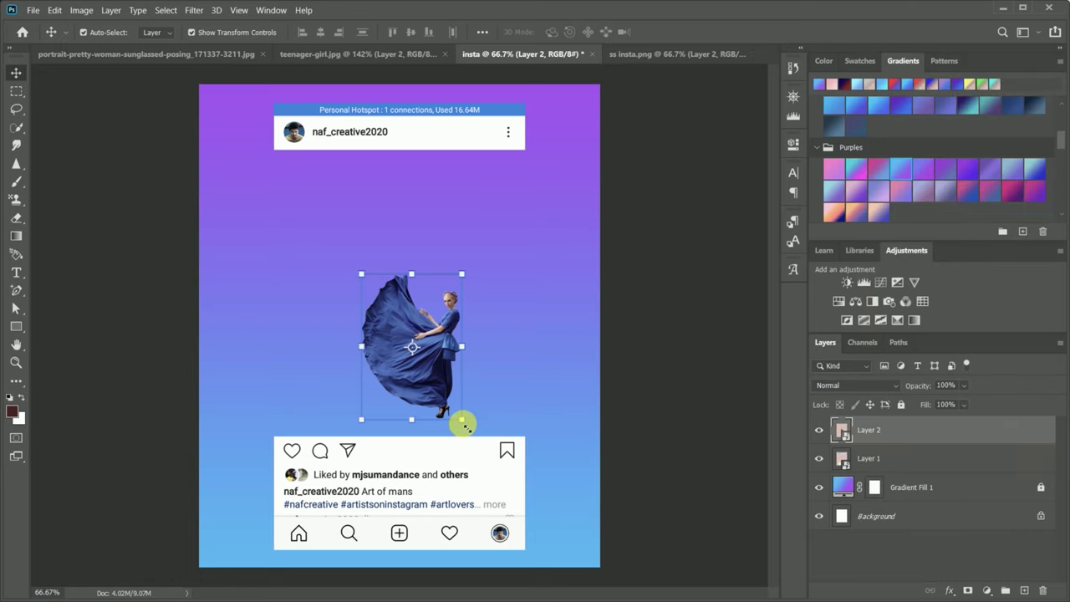
Scale the dress woman to about 217% and position her heel over the action bar
left_click_drag(462, 421, 513, 481)
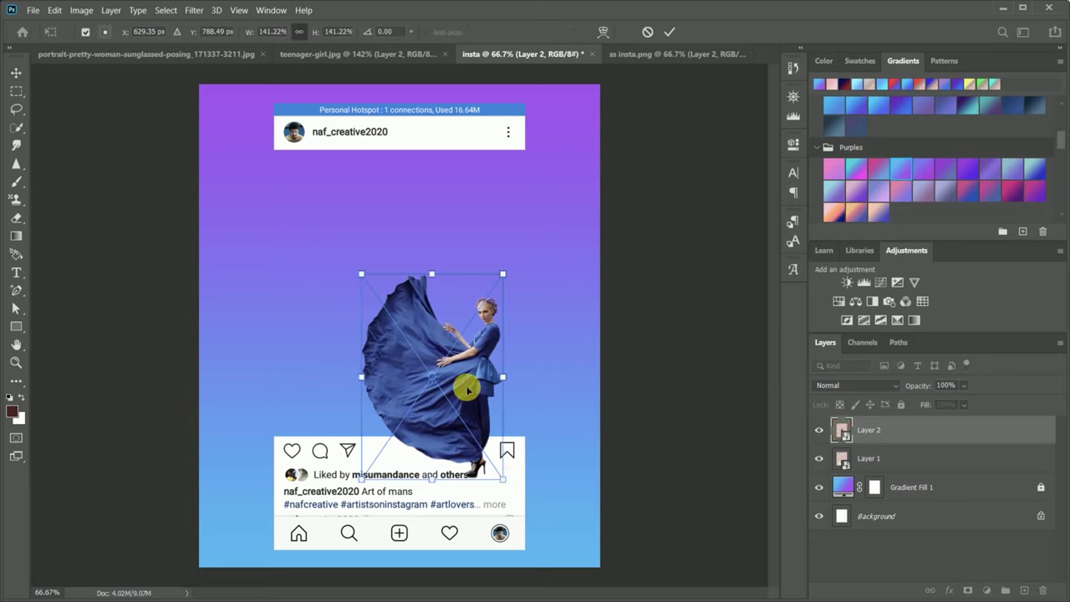
left_click_drag(429, 340, 436, 322)
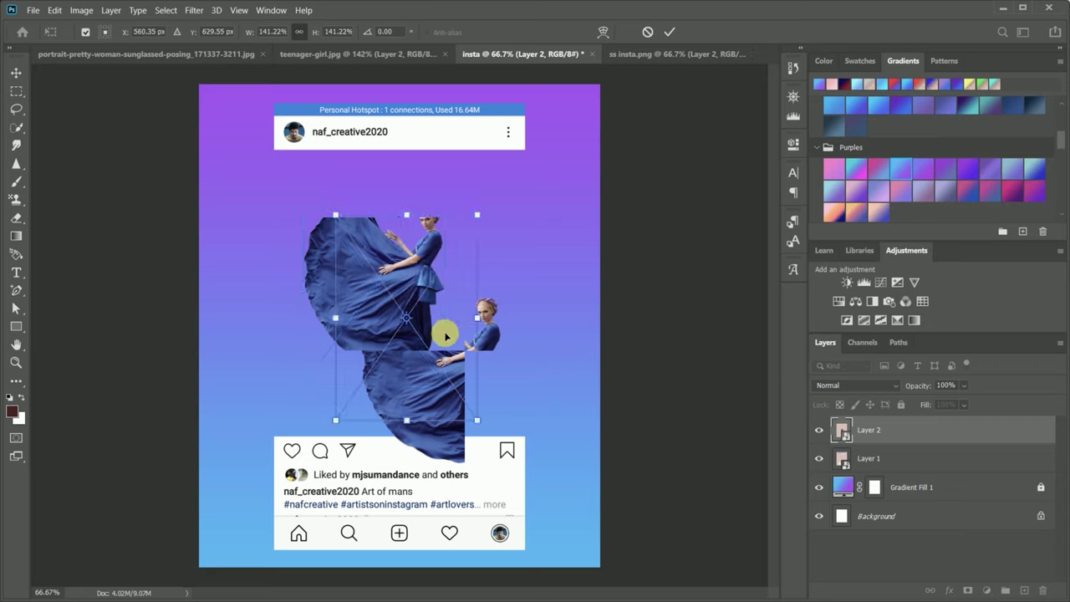
left_click_drag(437, 322, 444, 328)
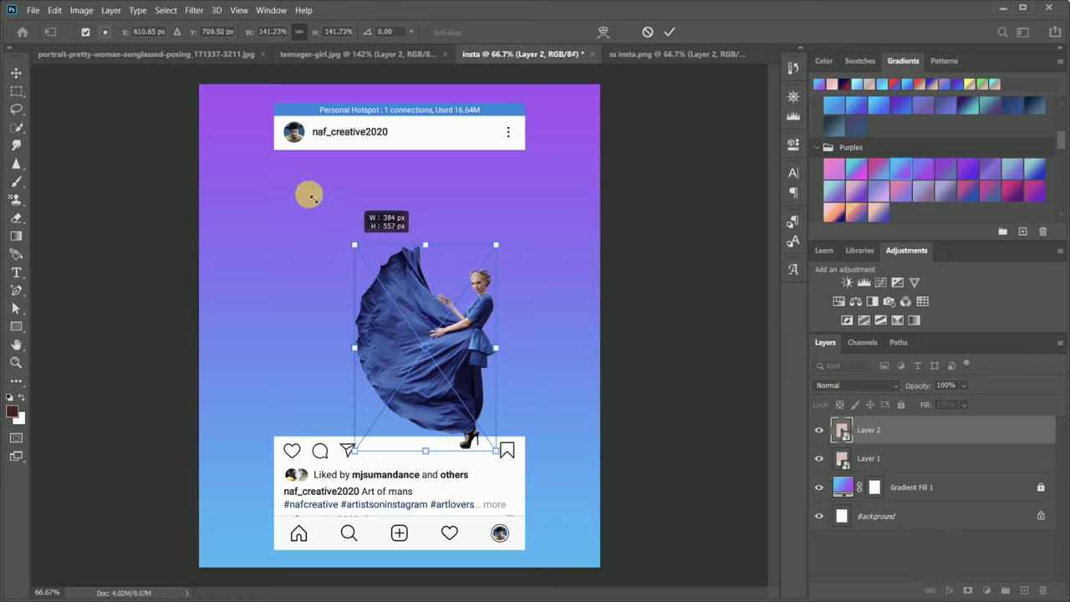
left_click_drag(354, 247, 301, 166)
left_click_drag(417, 302, 491, 402)
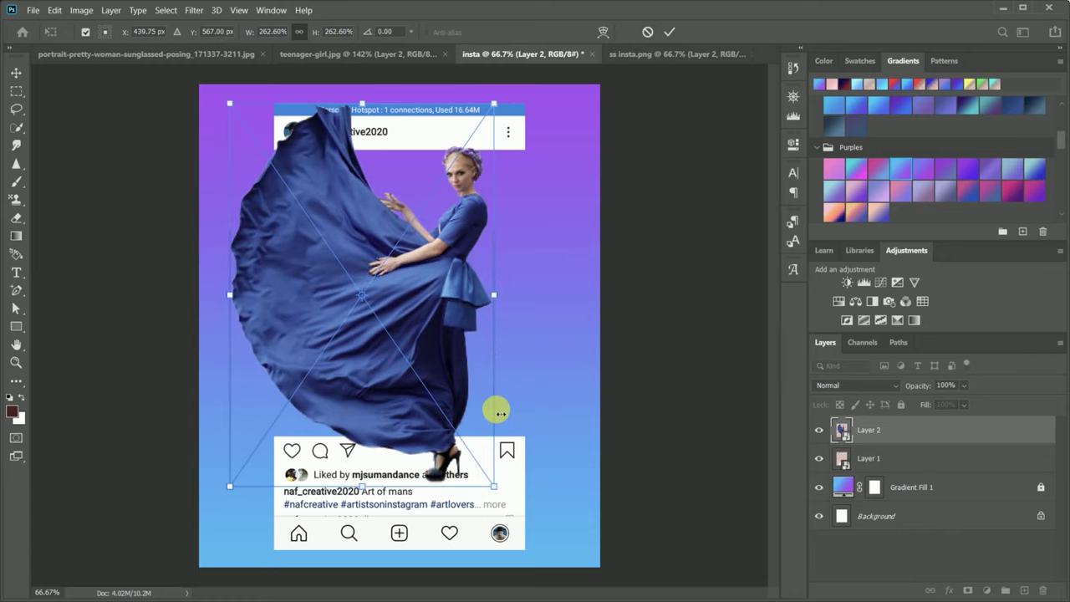
left_click_drag(499, 413, 456, 427)
left_click_drag(402, 326, 401, 336)
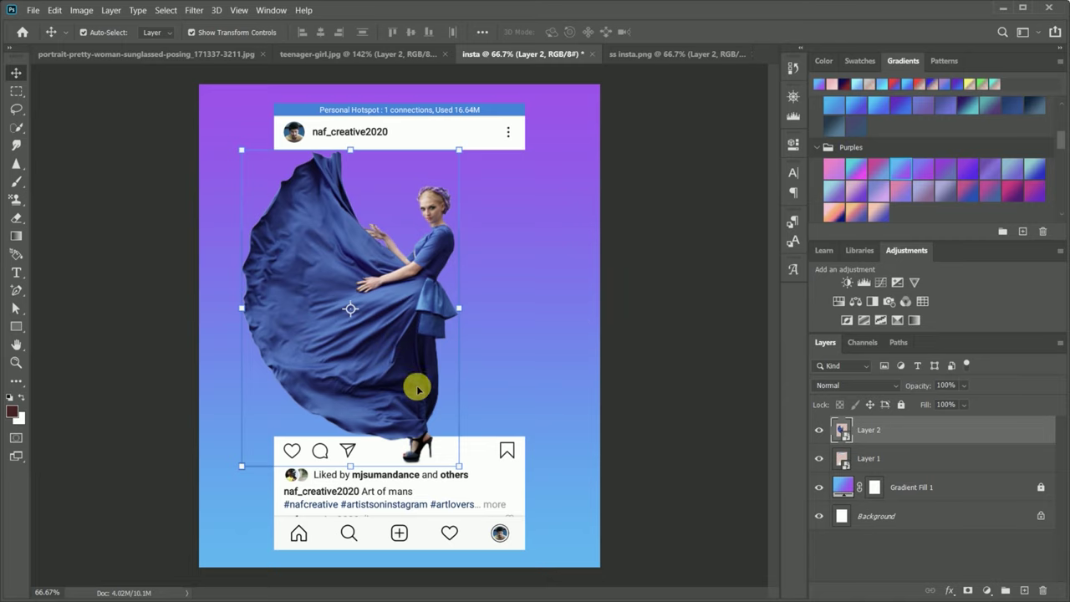
Add a new layer and name it 'shadow'
scroll(421, 400, "up", 3, "alt")
scroll(421, 399, "down", 2)
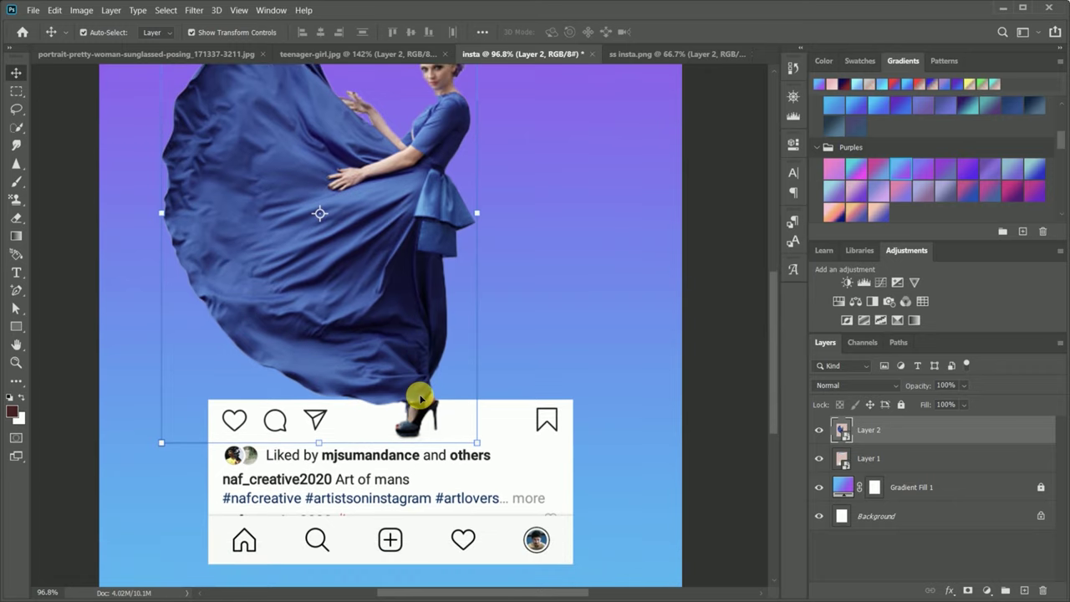
scroll(420, 400, "down", 2, "alt")
scroll(420, 399, "up", 2, "alt")
scroll(420, 400, "up", 1, "alt")
scroll(421, 399, "up", 2, "alt")
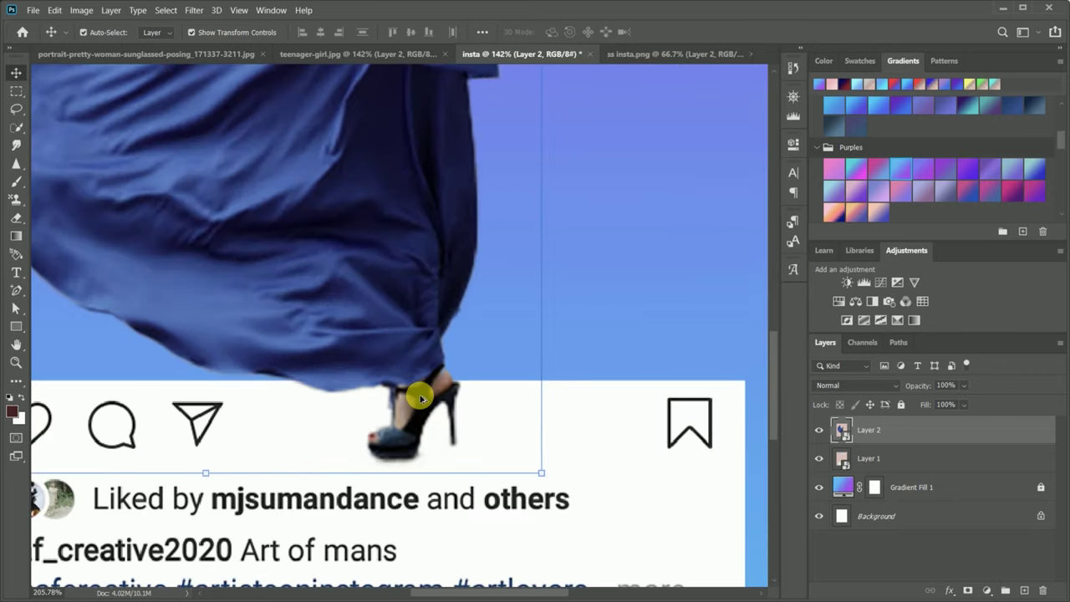
scroll(421, 399, "up", 1, "alt")
scroll(420, 399, "down", 2)
scroll(420, 400, "down", 1, "alt")
scroll(421, 400, "down", 1, "alt")
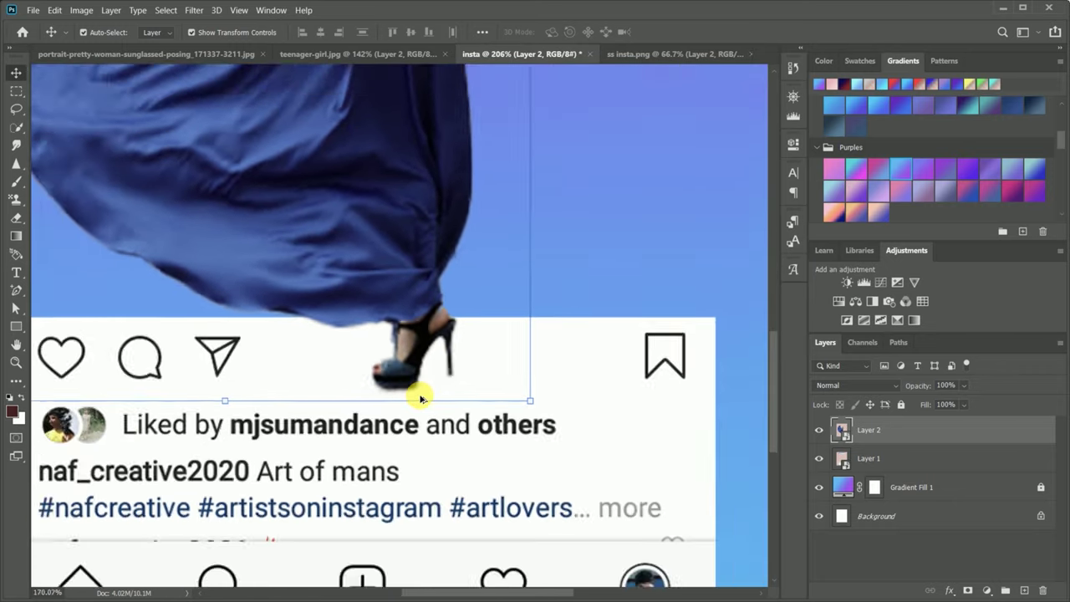
scroll(421, 400, "down", 1, "alt")
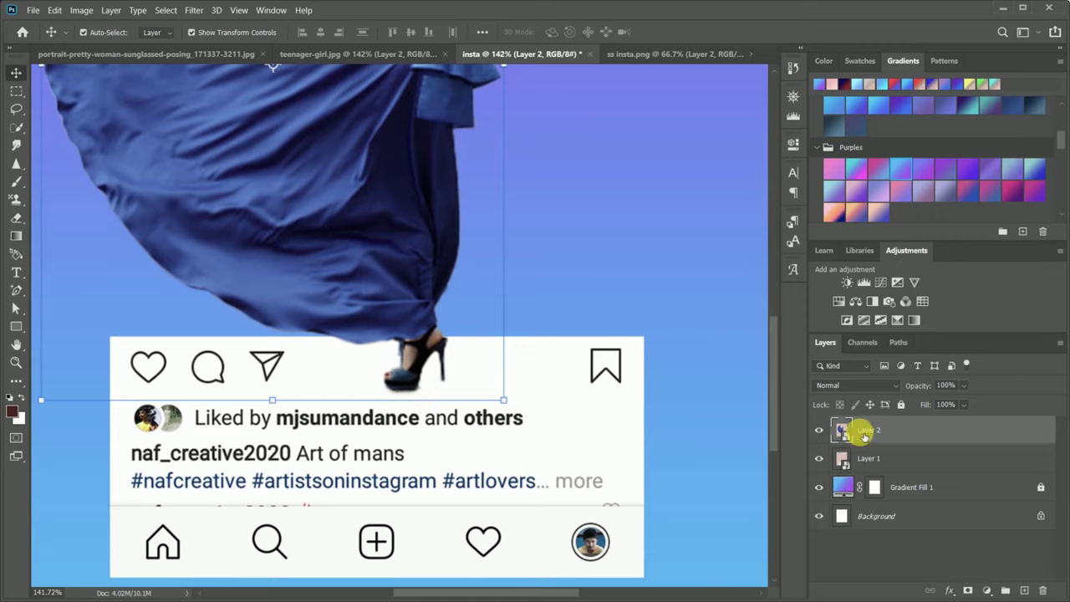
left_click(1027, 590)
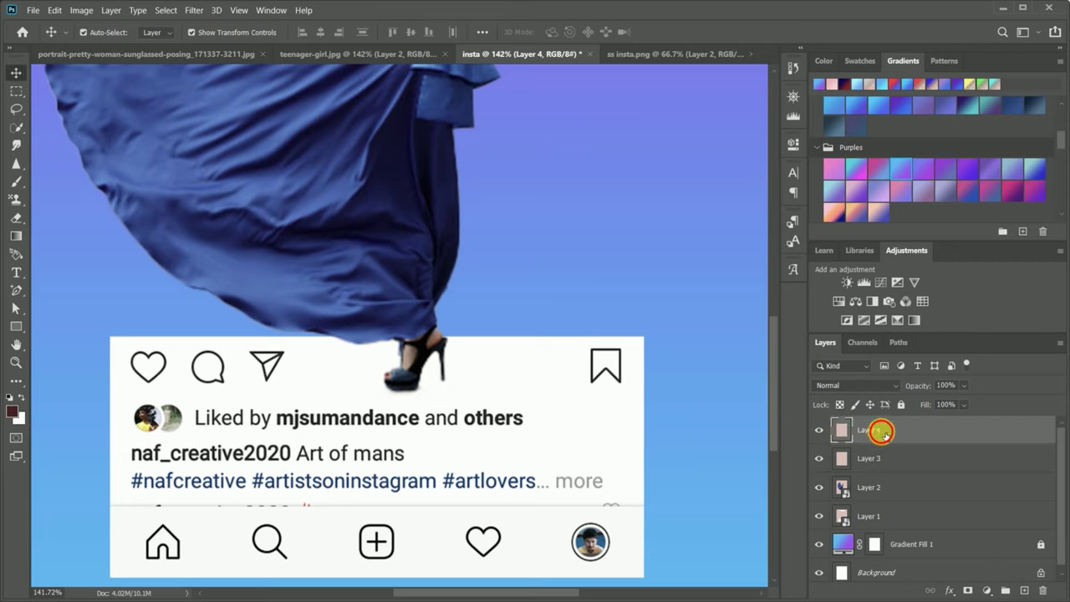
left_click_drag(889, 477, 865, 470)
type("shadow")
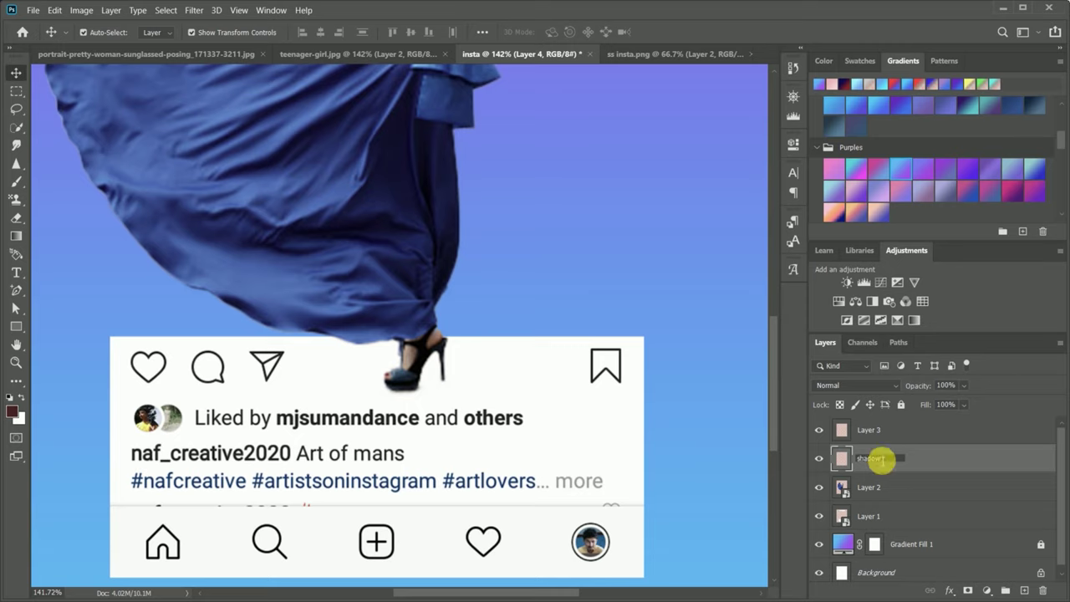
key("Return")
Delete the extra Layer 3 and place the shadow layer directly below Layer 2
left_click(868, 435)
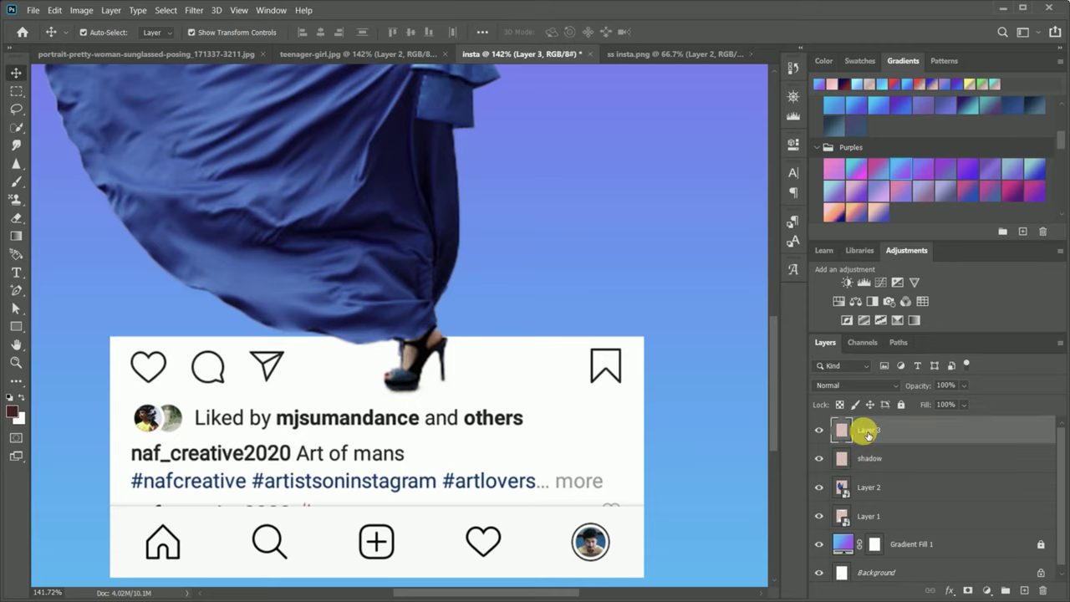
key("Delete")
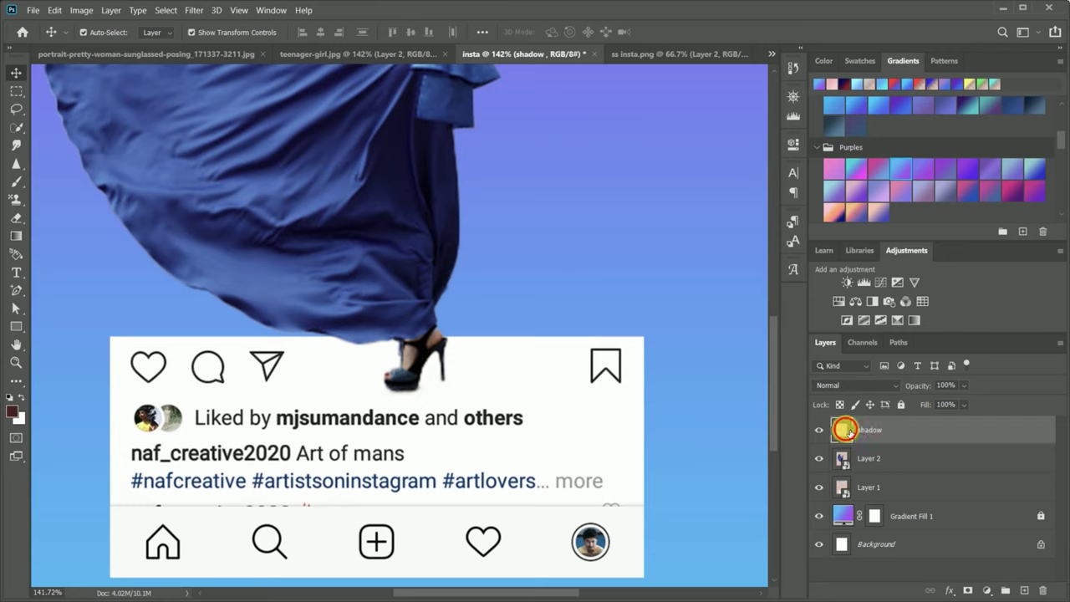
key("ctrl+bracketleft")
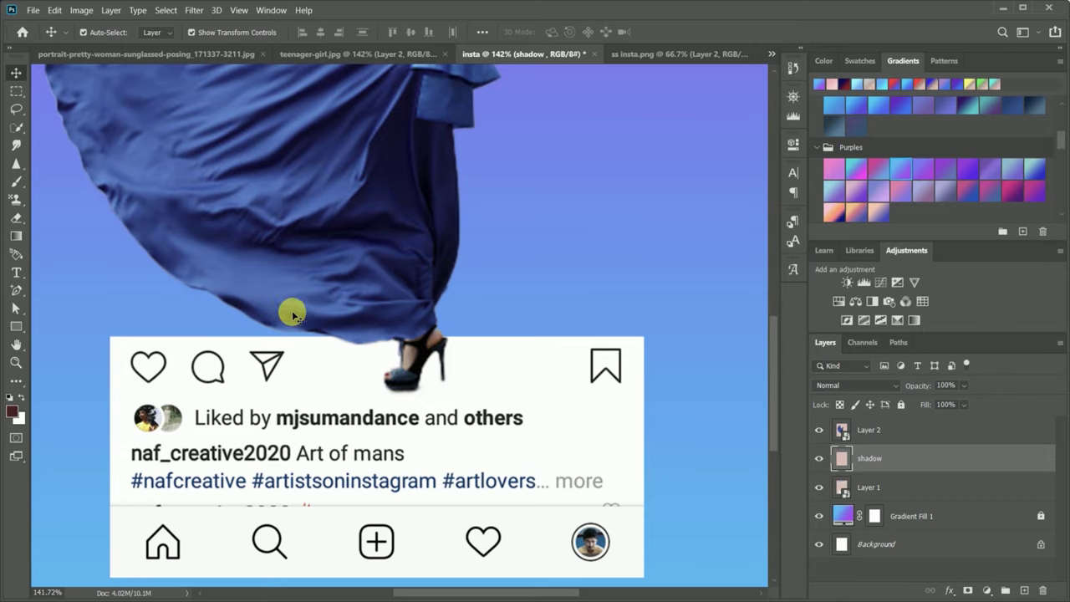
scroll(357, 325, "down", 1)
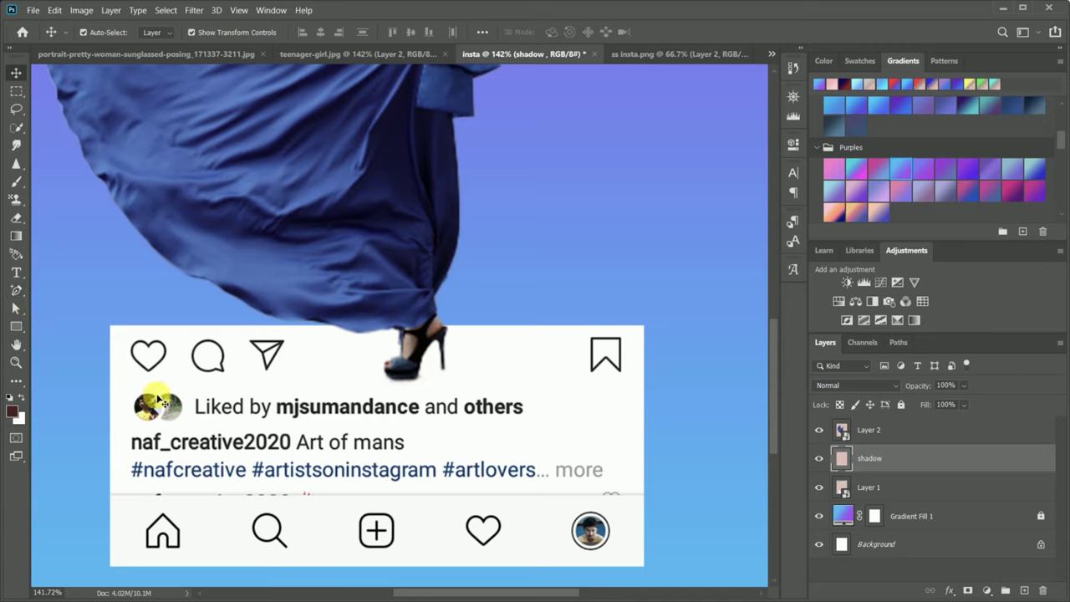
key("b")
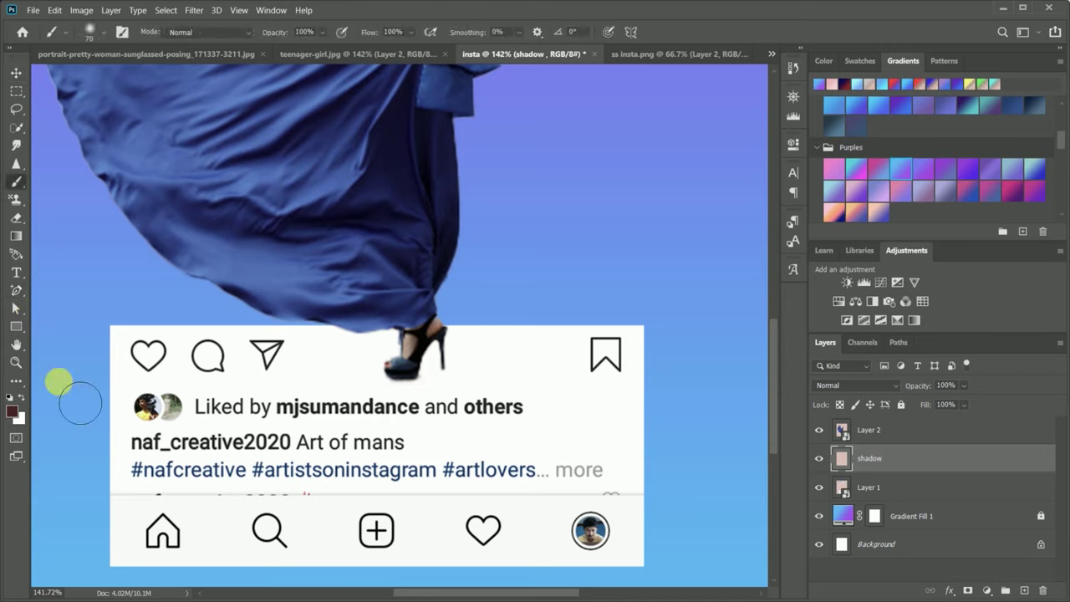
Set the foreground colour to near-black for the heel shadow
left_click(13, 414)
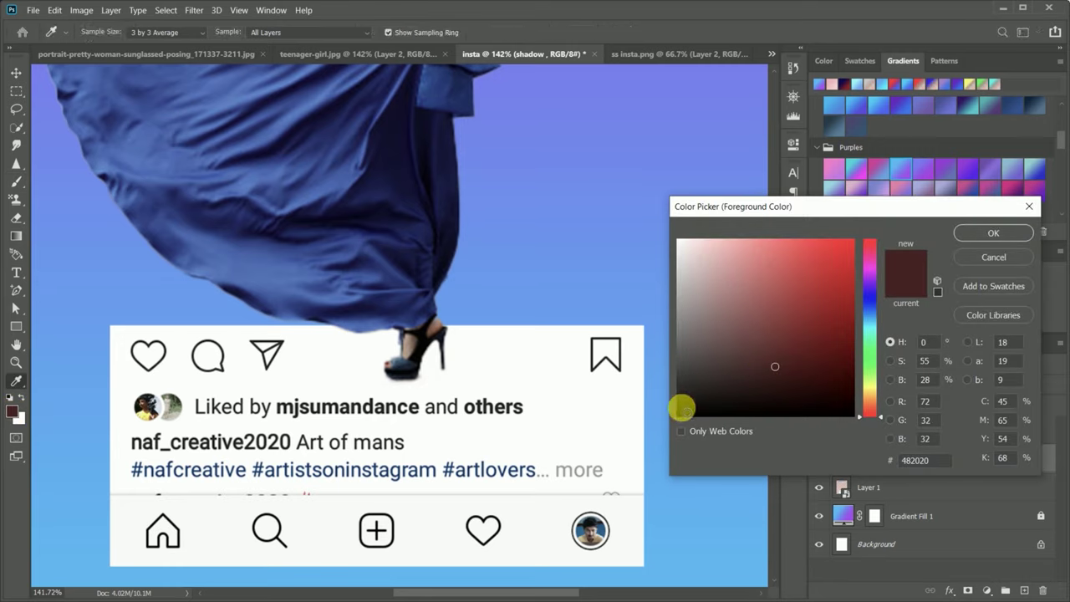
left_click(681, 407)
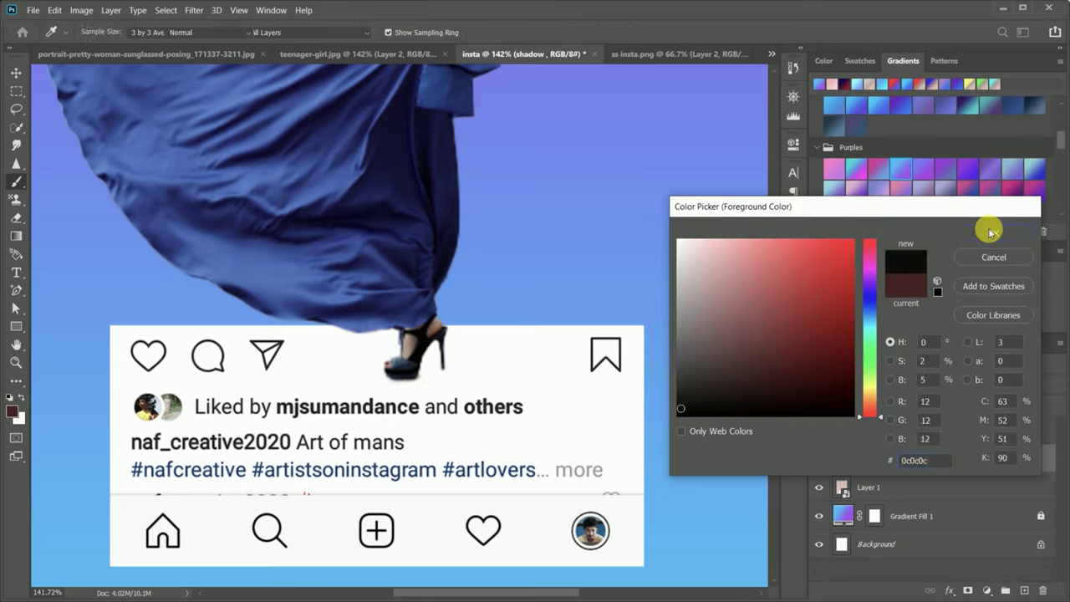
left_click(987, 233)
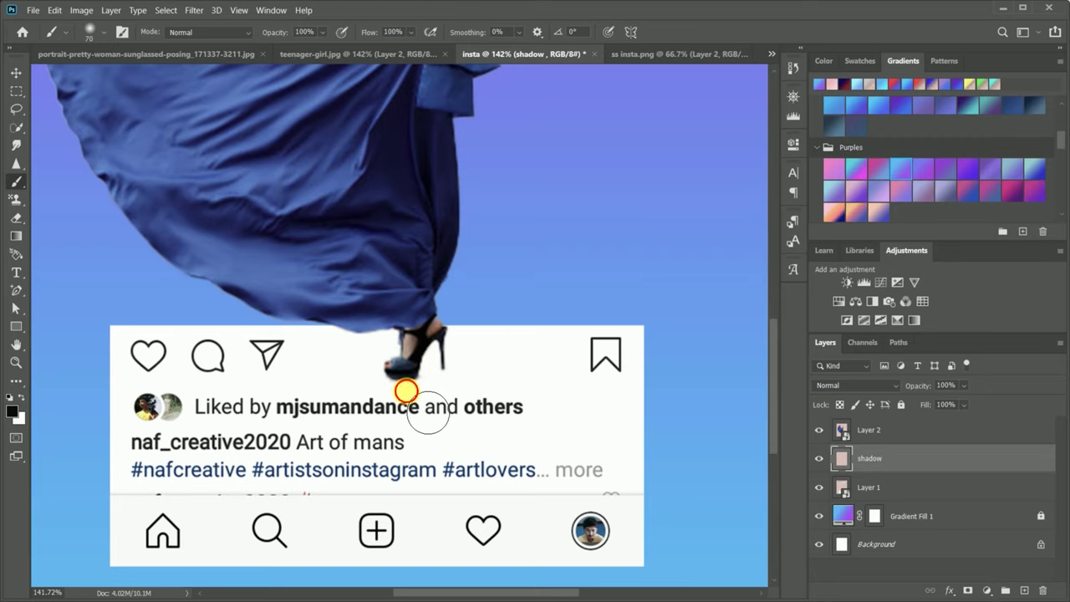
scroll(418, 412, "down", 3)
scroll(397, 398, "up", 3)
Enlarge the shadow to about 145% and skew it to about -24° beneath the heel
key("v")
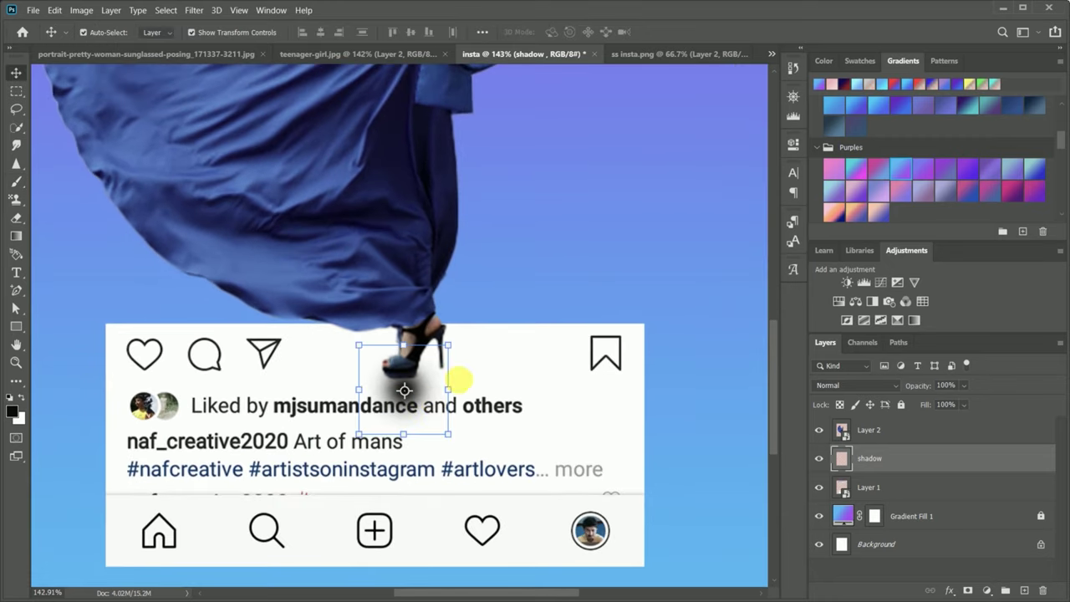
left_click_drag(455, 350, 489, 305)
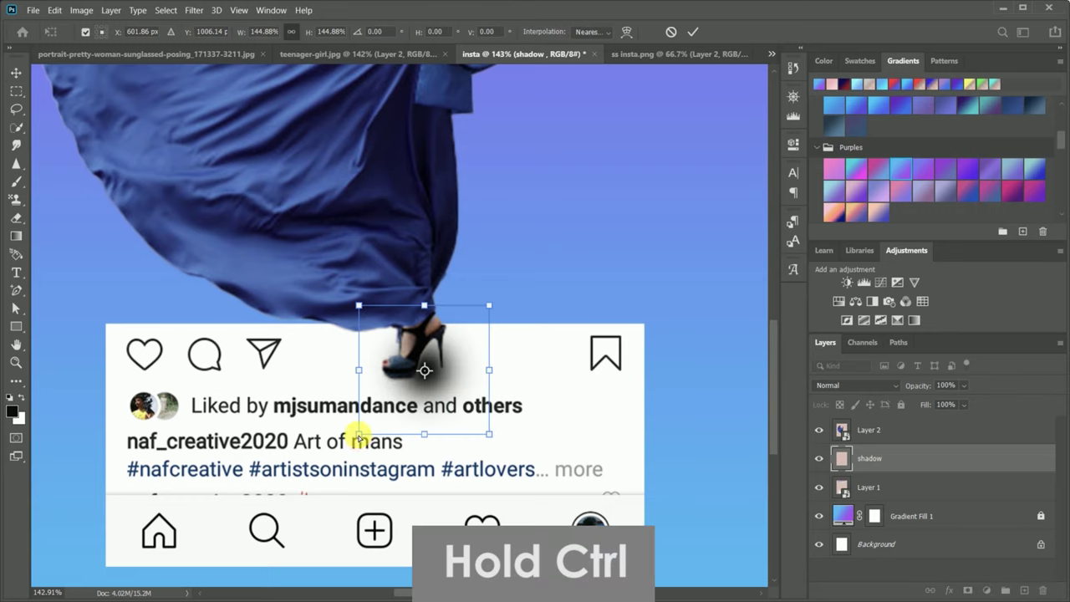
left_click_drag(358, 436, 275, 443)
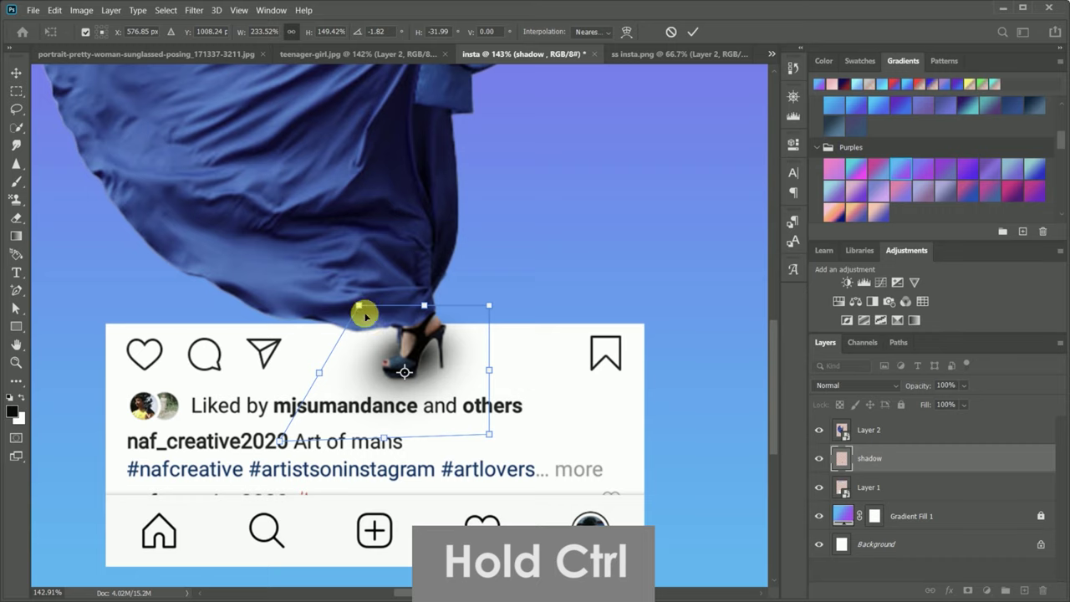
left_click_drag(361, 309, 327, 318)
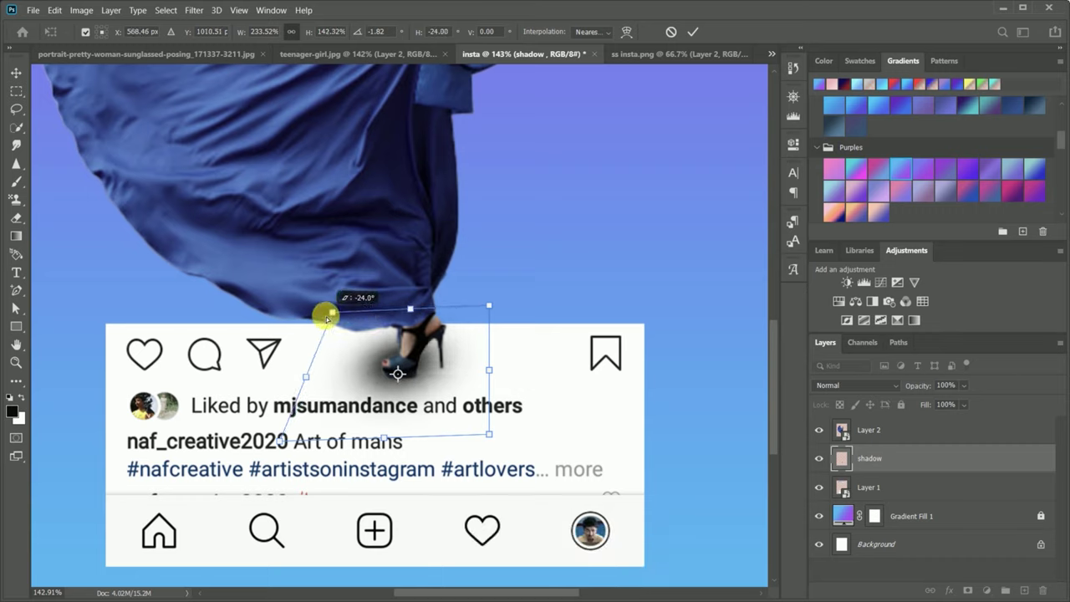
left_click(417, 379)
key("Return")
left_click(380, 368)
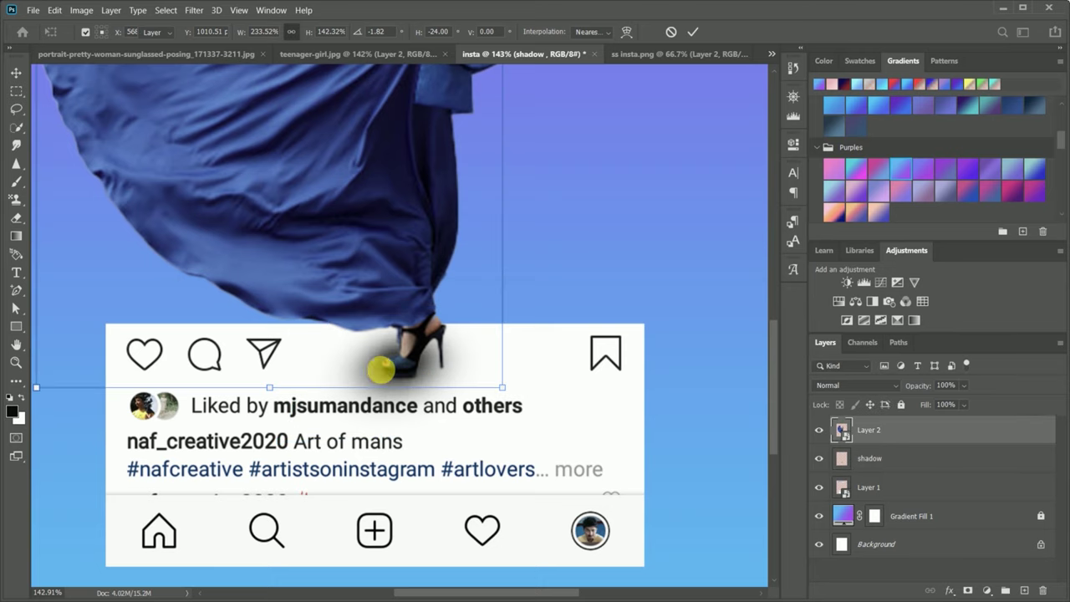
Rotate the shadow about 6 degrees and commit the rotation
left_click(432, 376)
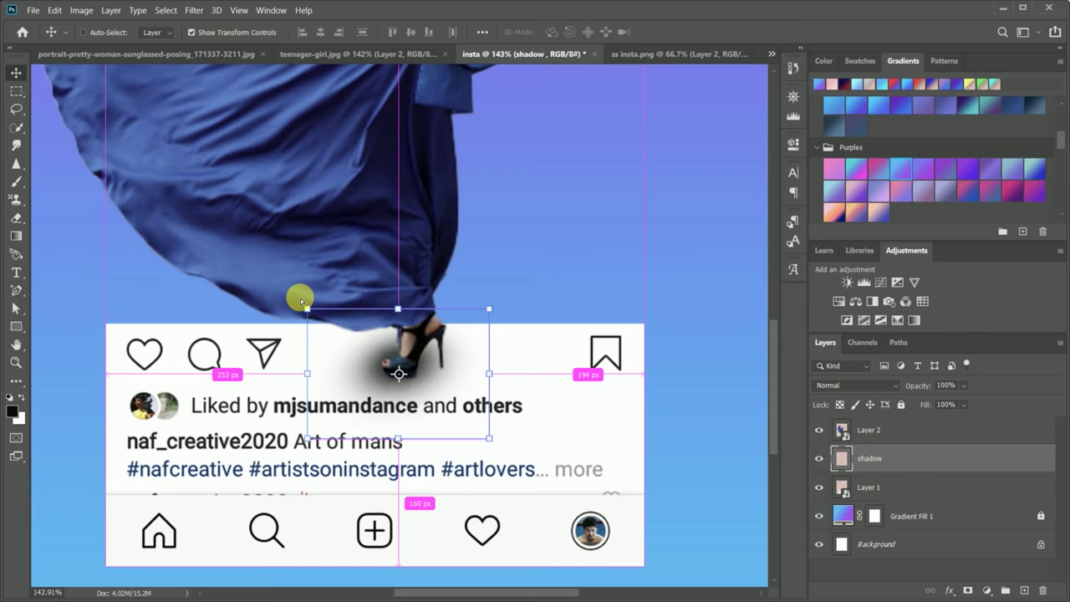
left_click_drag(301, 299, 301, 295)
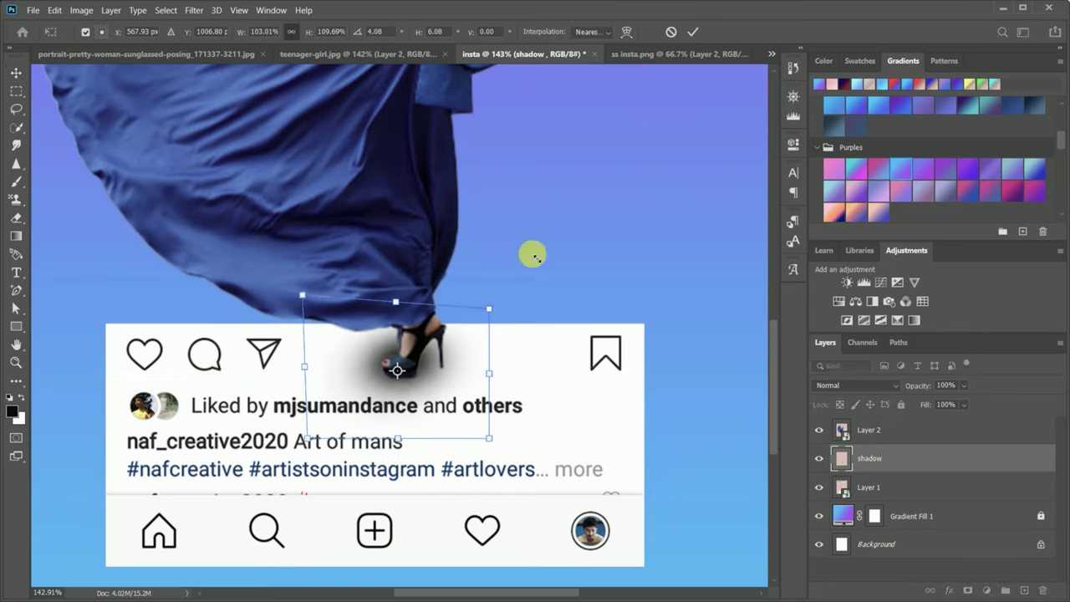
left_click(690, 35)
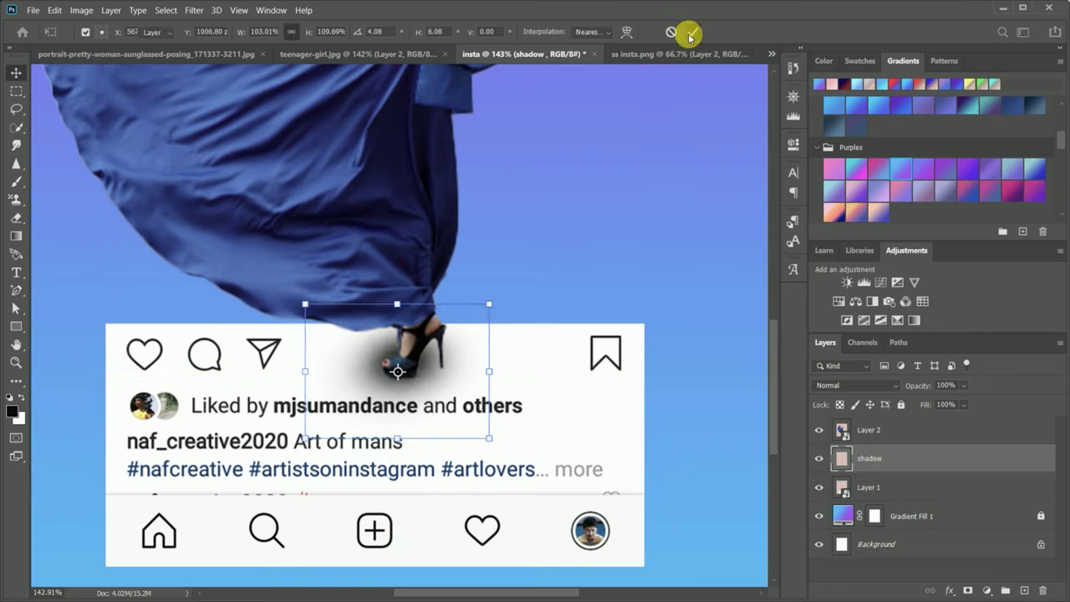
scroll(510, 328, "down", 2)
scroll(502, 318, "down", 1)
scroll(468, 327, "down", 1)
Lower the shadow layer's opacity to 60%
left_click(963, 404)
left_click_drag(958, 404, 948, 375)
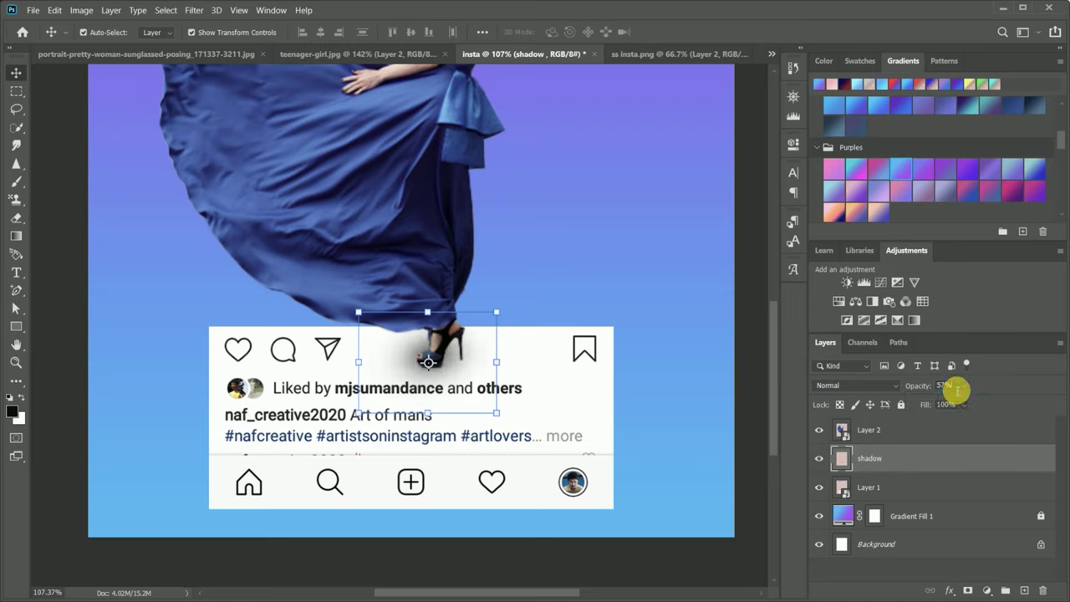
key("Return")
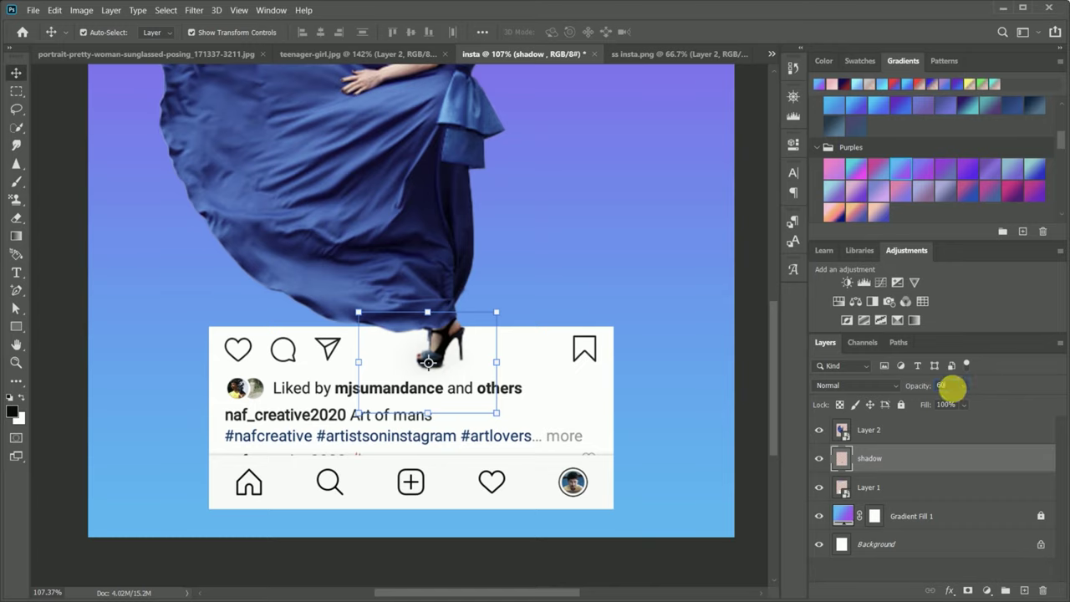
type("60")
key("Return")
Apply Lock All to the shadow layer, then select the dancer's layer
scroll(575, 410, "down", 3)
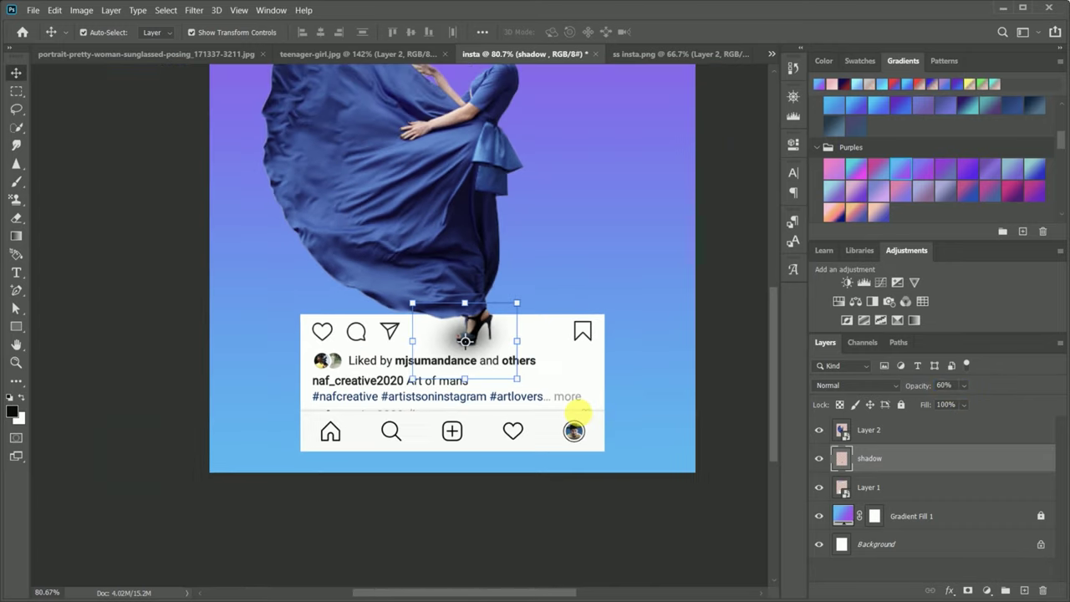
scroll(509, 387, "down", 1)
scroll(473, 376, "up", 1)
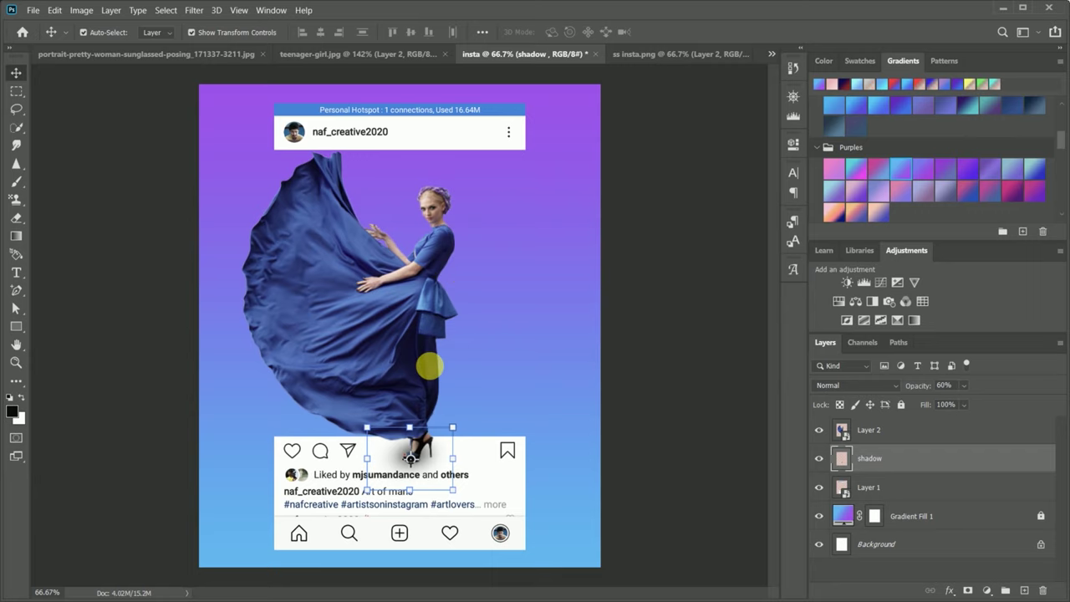
scroll(430, 369, "up", 1)
scroll(430, 369, "up", 1)
scroll(430, 369, "down", 1)
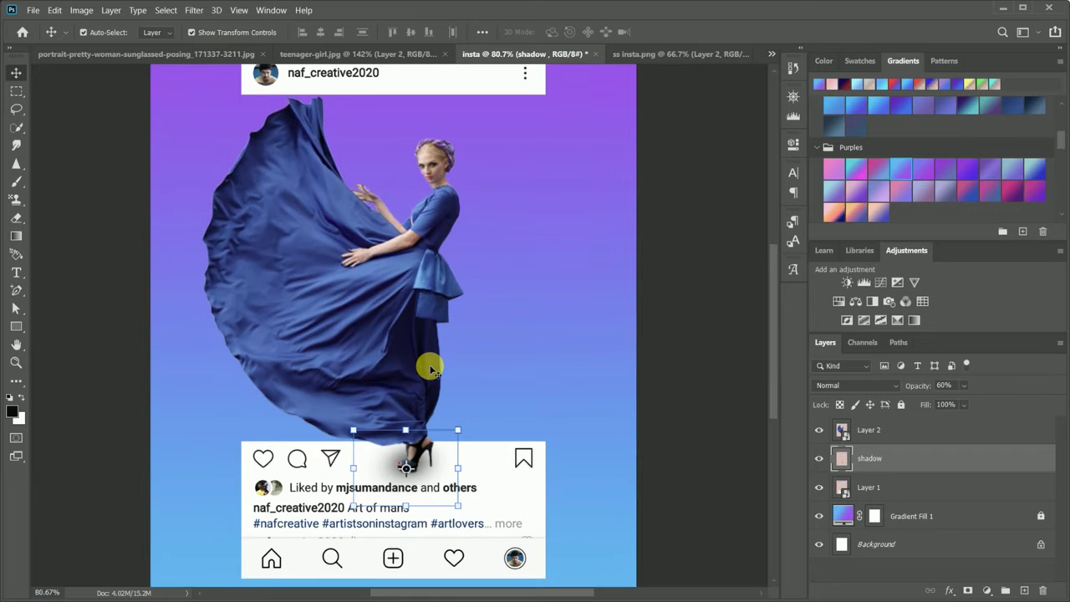
scroll(430, 368, "down", 1)
left_click(901, 405)
left_click(901, 406)
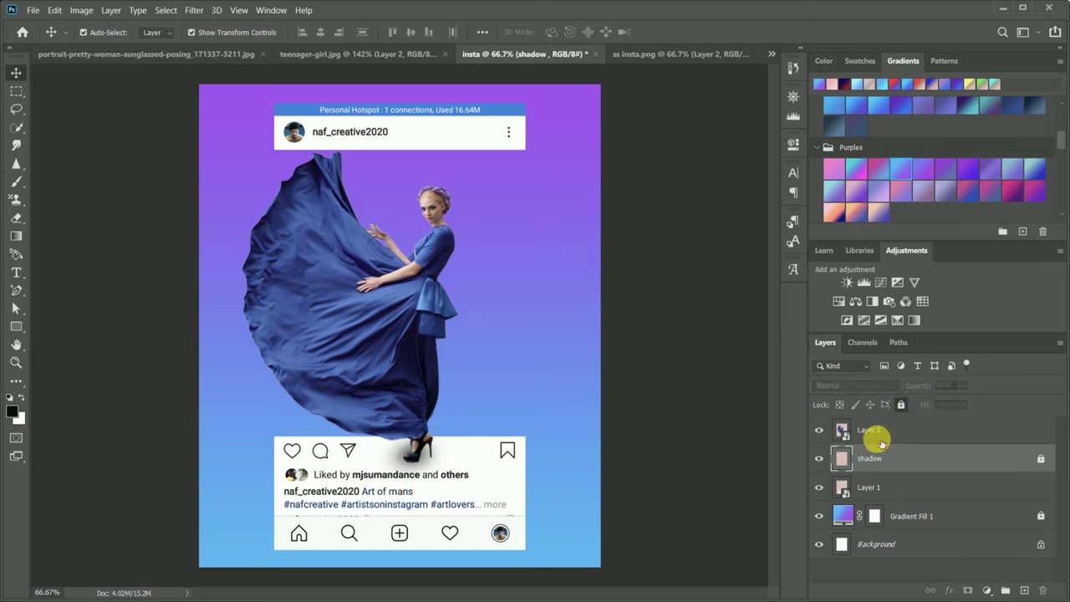
double_click(869, 430)
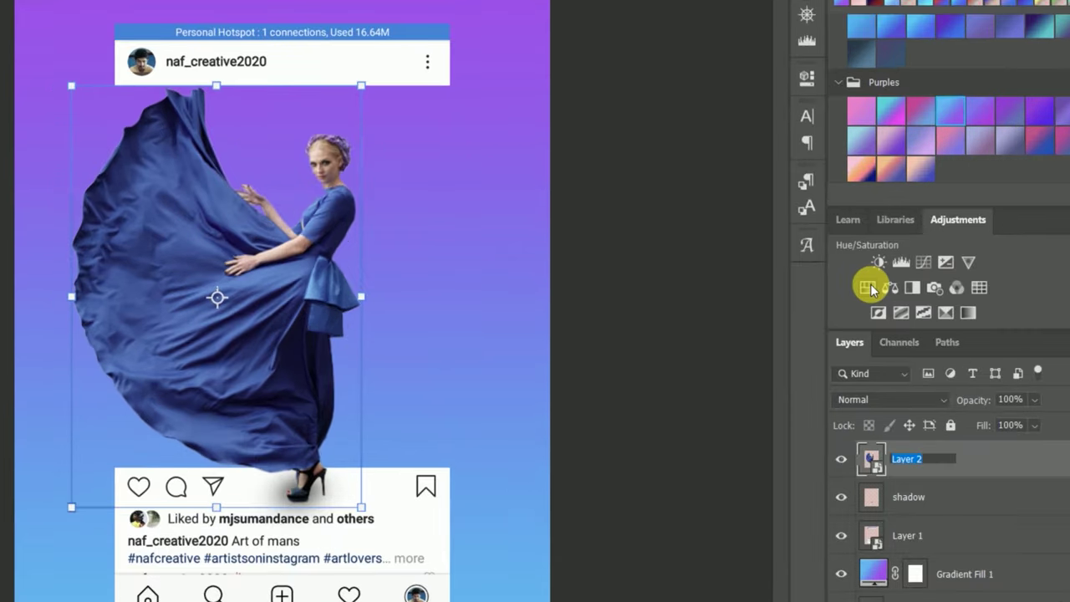
Add a clipped Hue/Saturation adjustment with Hue about -26, turning the dancer's dress teal
left_click(867, 288)
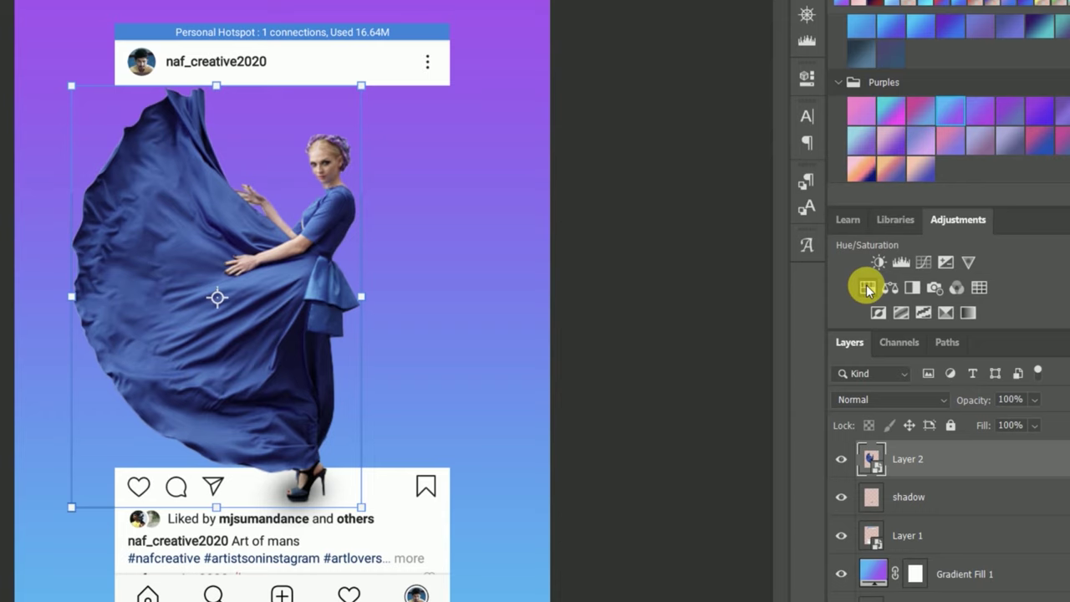
left_click(867, 289)
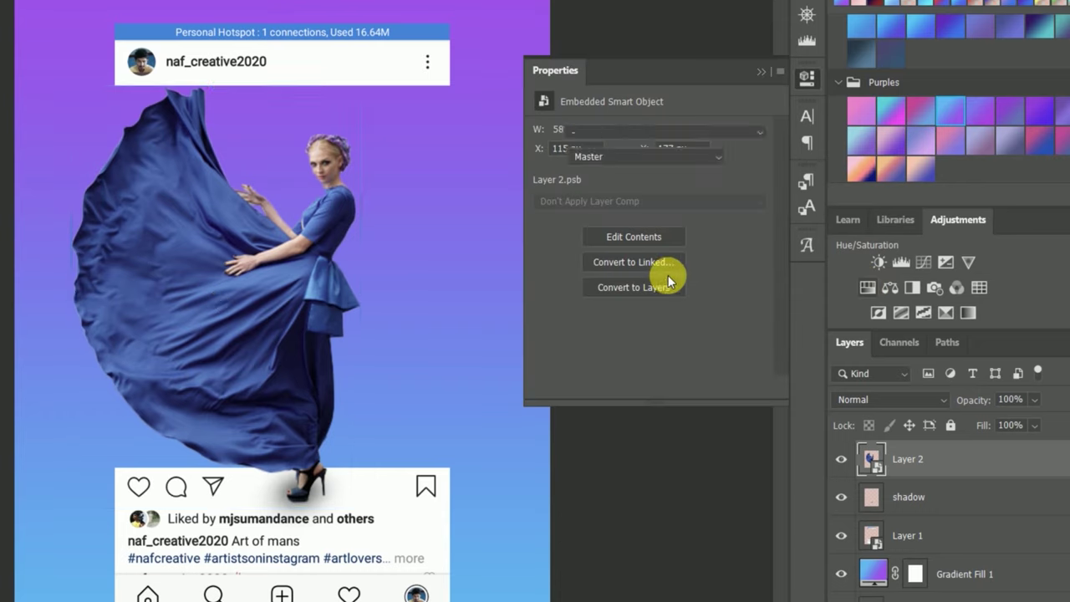
left_click(648, 206)
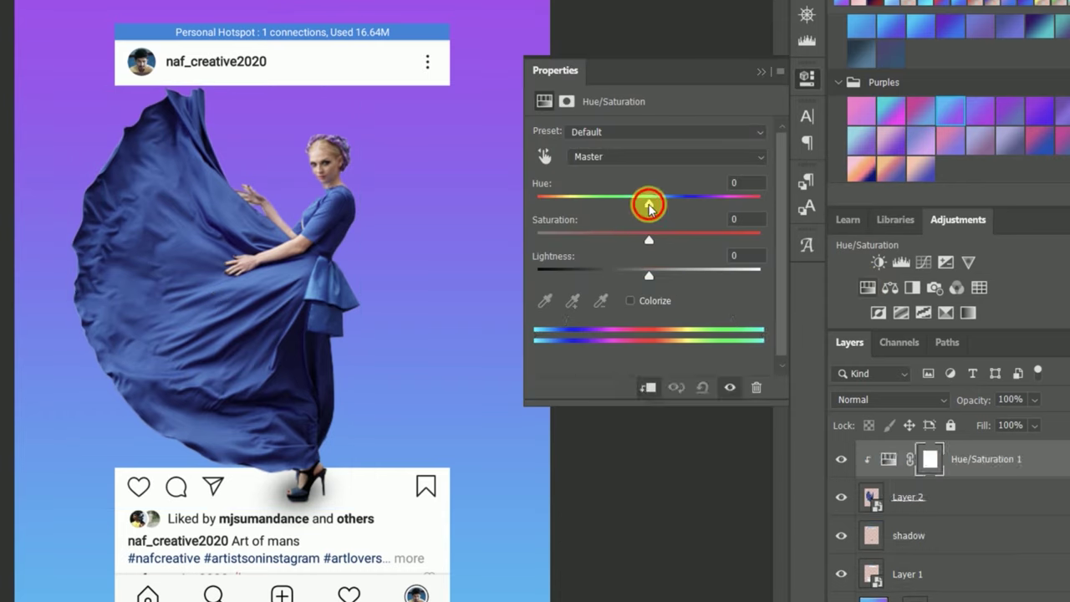
mouse_move(649, 205)
left_mouse_down()
mouse_move(630, 204)
mouse_move(642, 205)
left_mouse_up()
left_click(641, 205)
left_click_drag(641, 205, 624, 207)
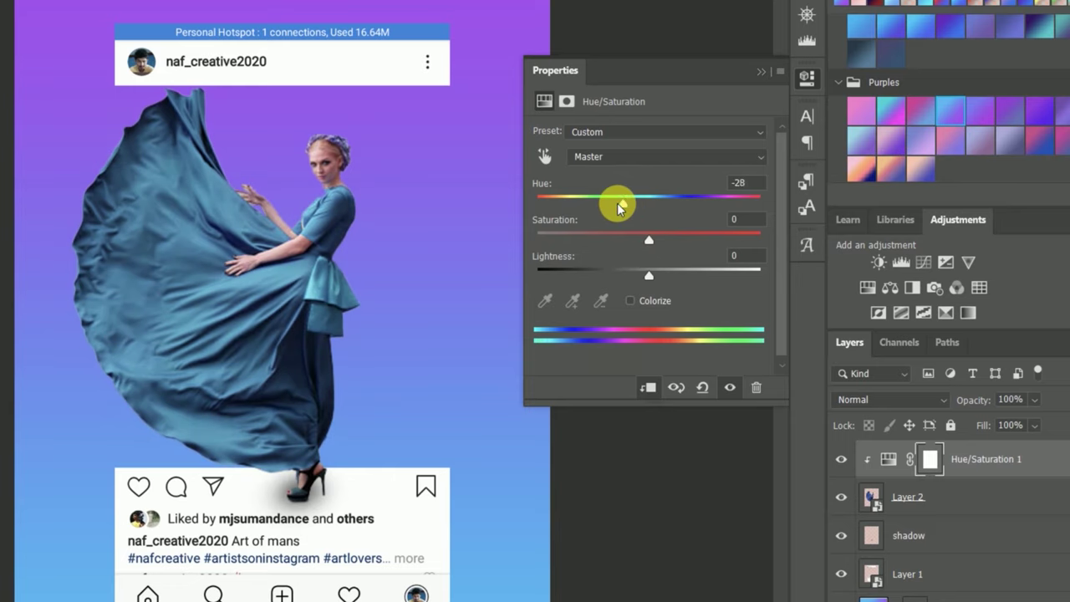
left_click_drag(623, 207, 619, 209)
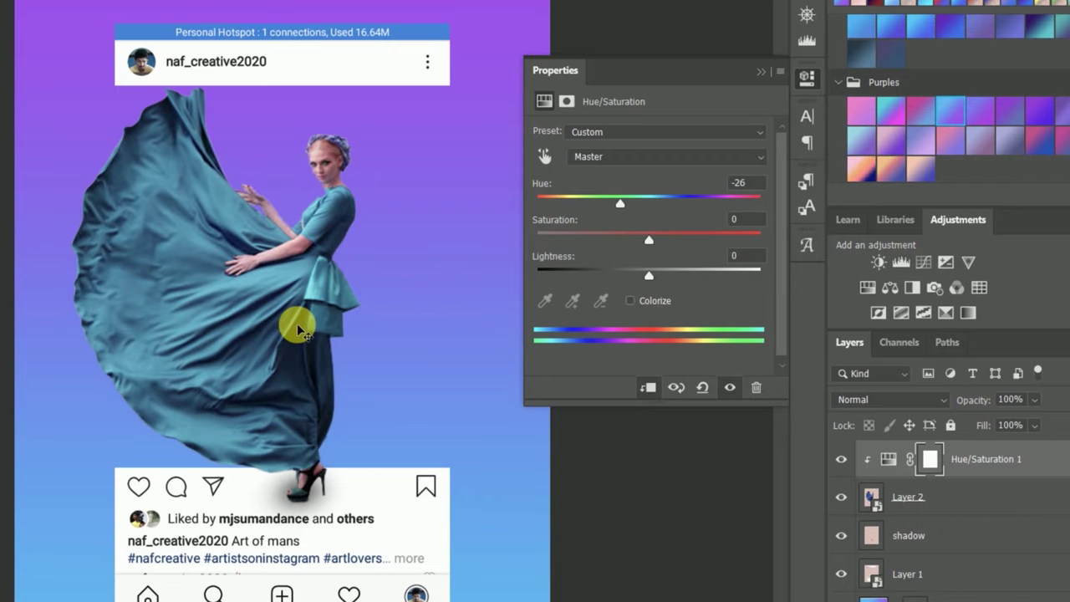
left_click(763, 70)
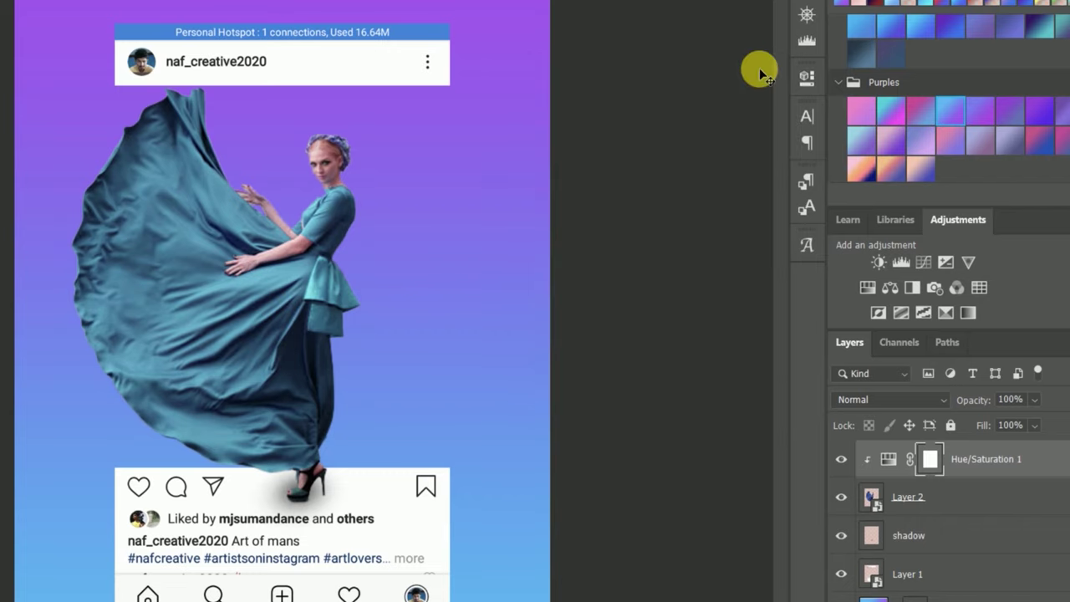
Deselect the frame layer in insta.psd and switch to the sunglasses portrait document
scroll(460, 358, "down", 1)
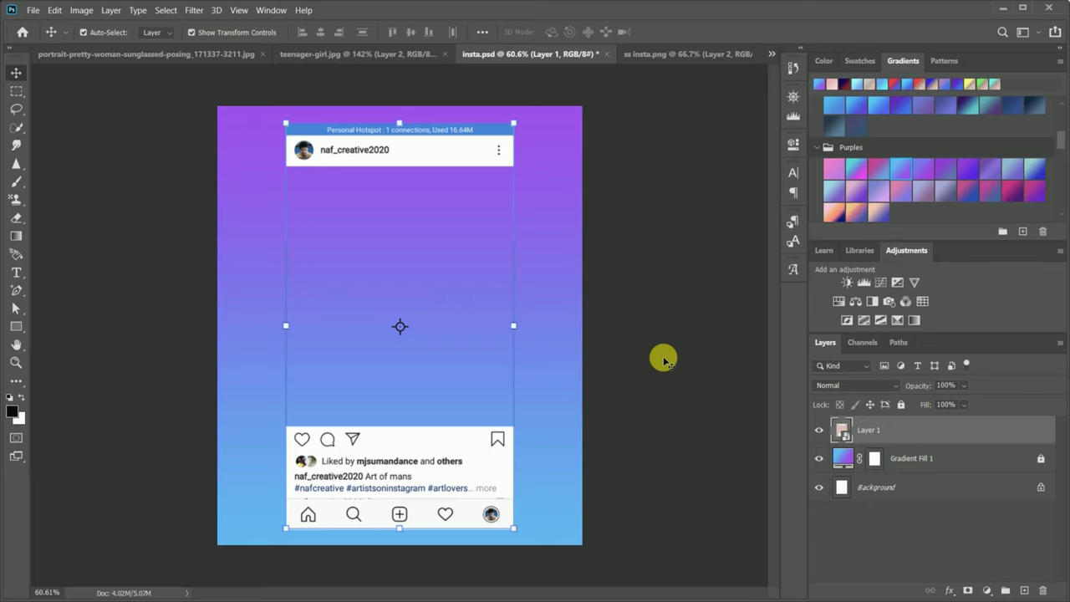
left_click(661, 357)
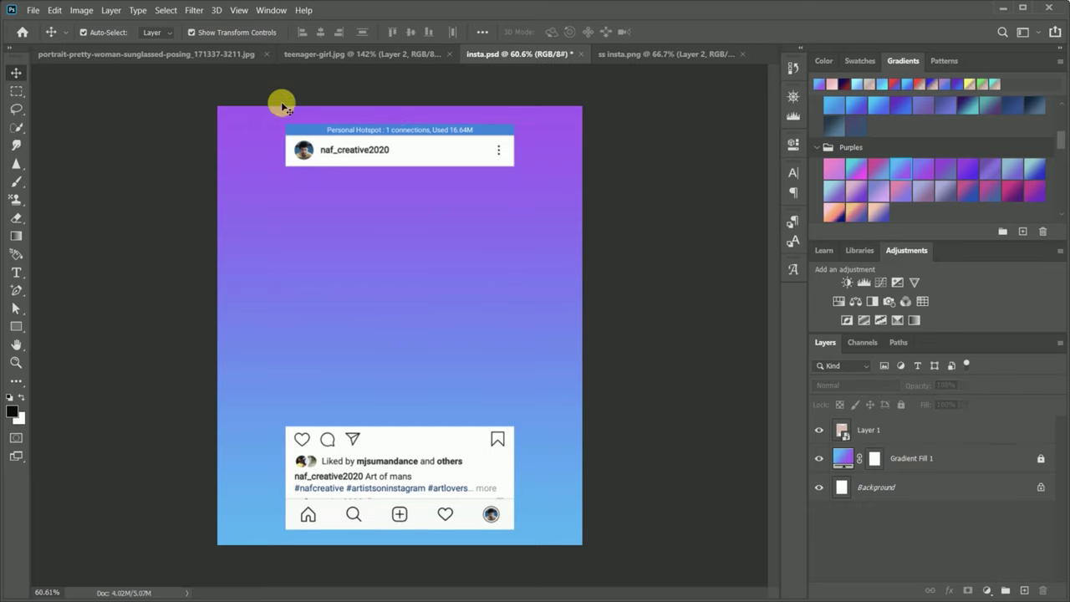
left_click(175, 55)
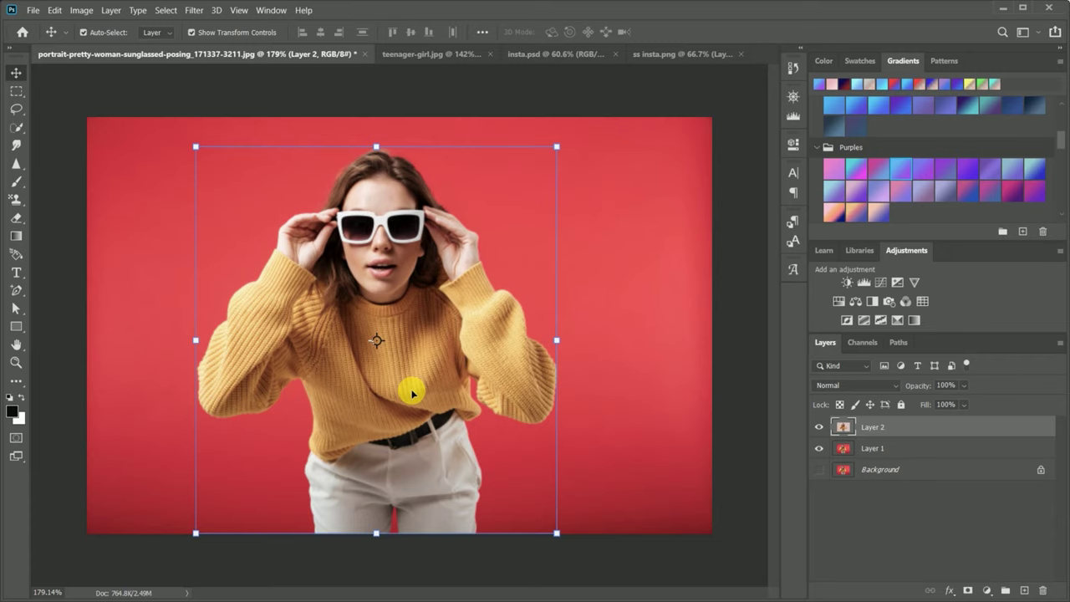
Hide the red Layer 1, drag the cut-out woman into insta.psd, and make her a smart object
left_click(819, 450)
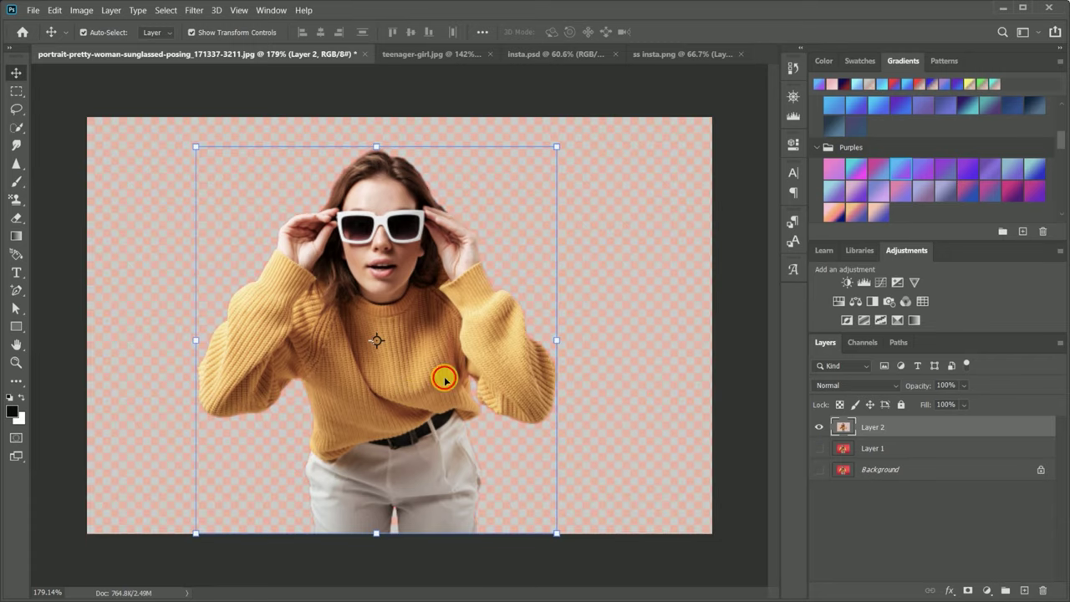
left_click_drag(435, 291, 533, 55)
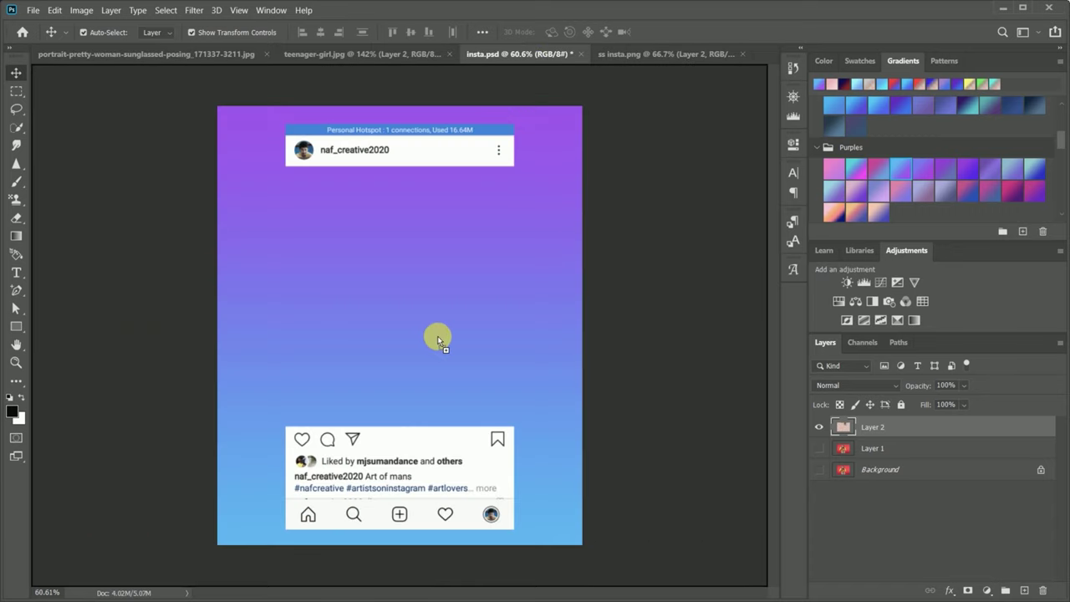
left_click_drag(534, 55, 434, 341)
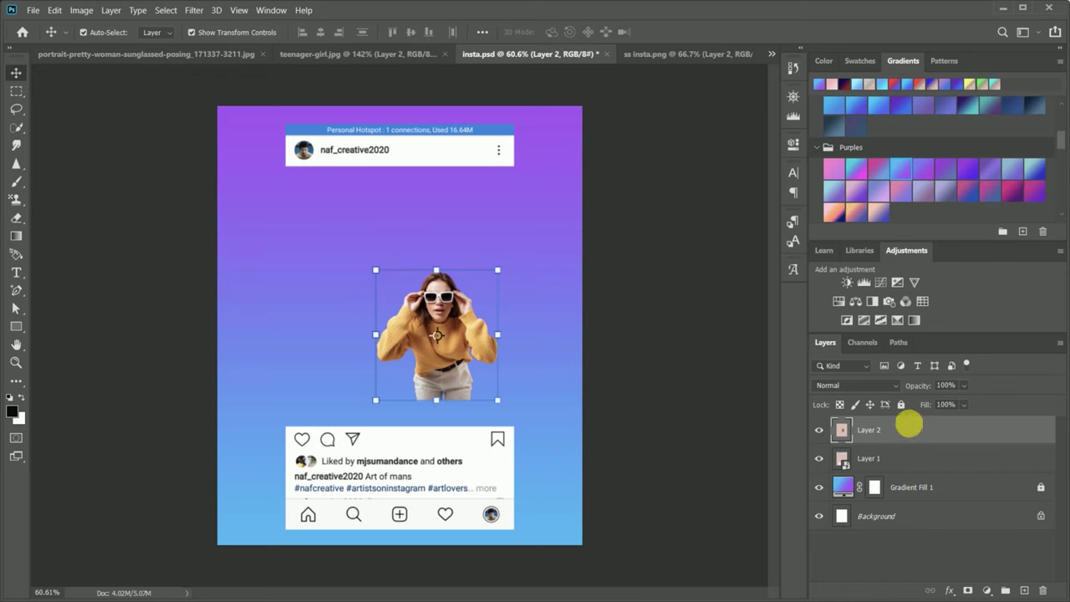
right_click(903, 430)
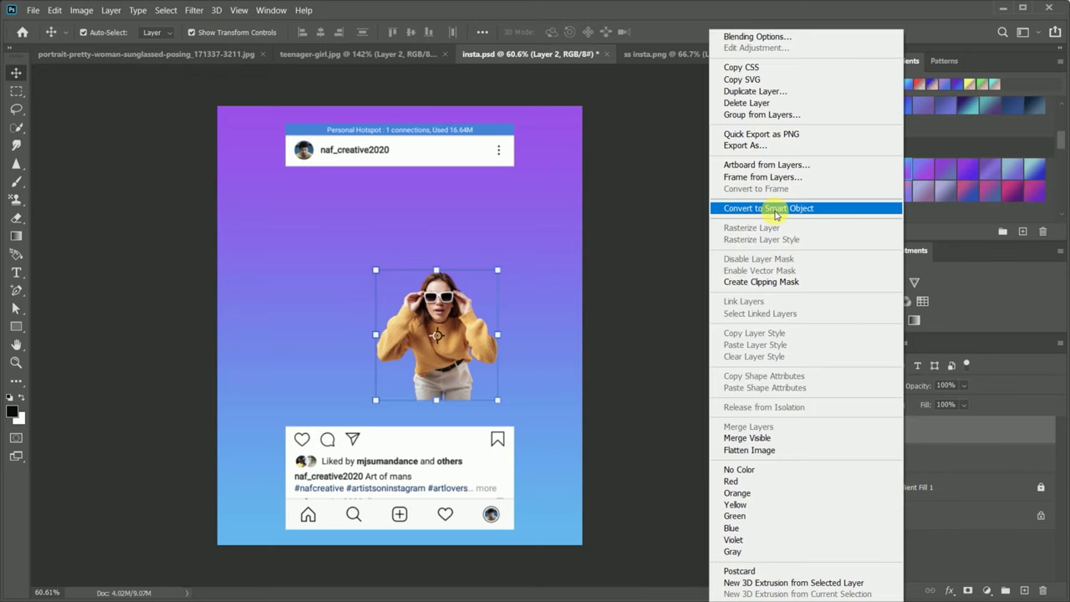
left_click(709, 210)
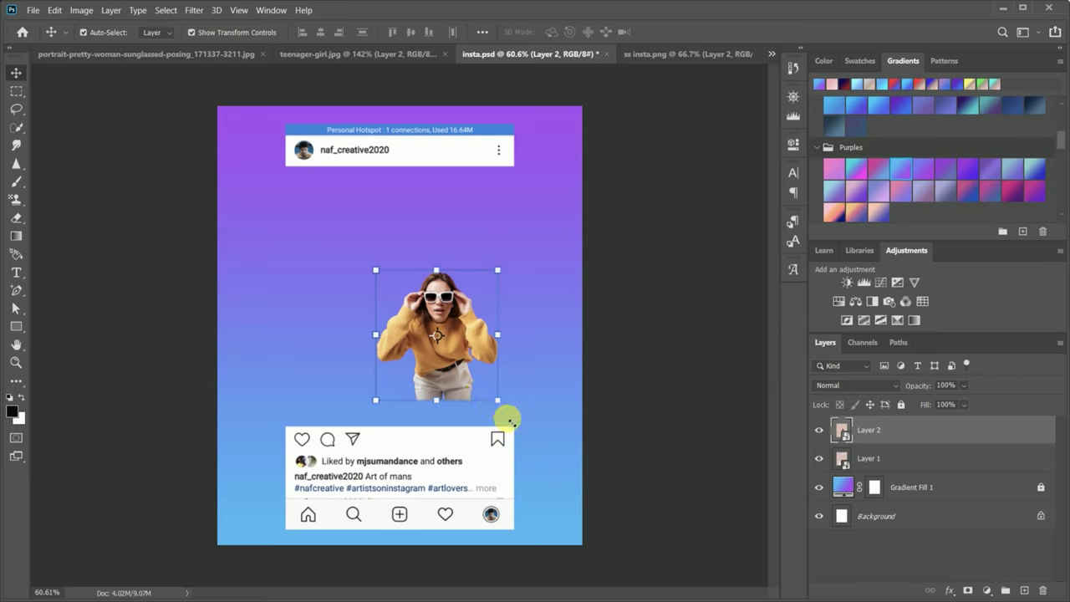
Scale the unrotated sunglasses woman to about 210%, reposition her, and commit
mouse_move(506, 438)
left_mouse_down()
mouse_move(527, 459)
mouse_move(520, 450)
left_mouse_up()
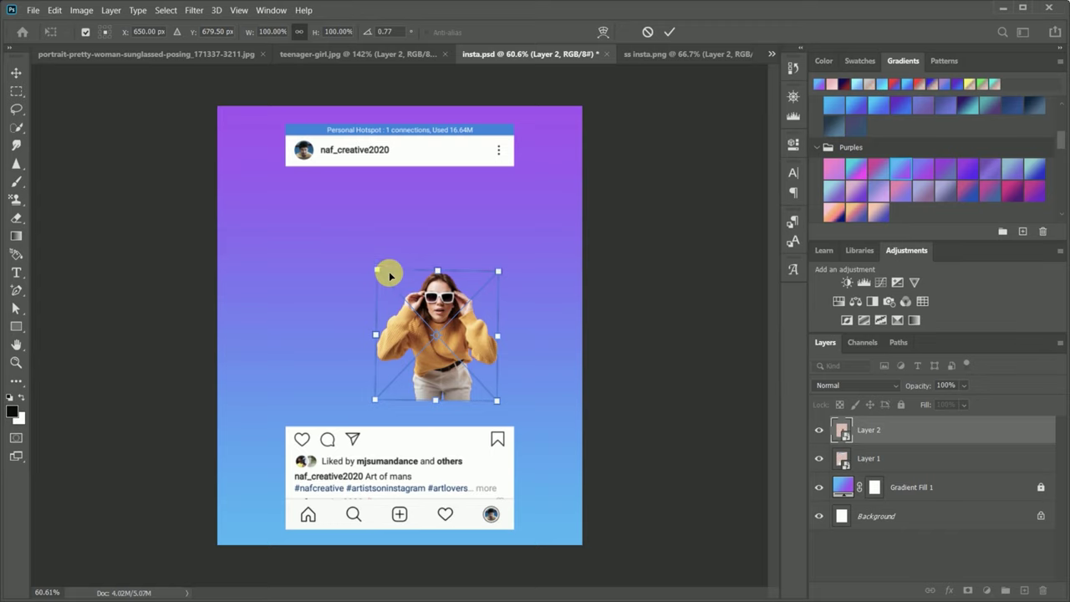
mouse_move(389, 268)
left_mouse_down()
mouse_move(377, 272)
mouse_move(268, 175)
left_mouse_up()
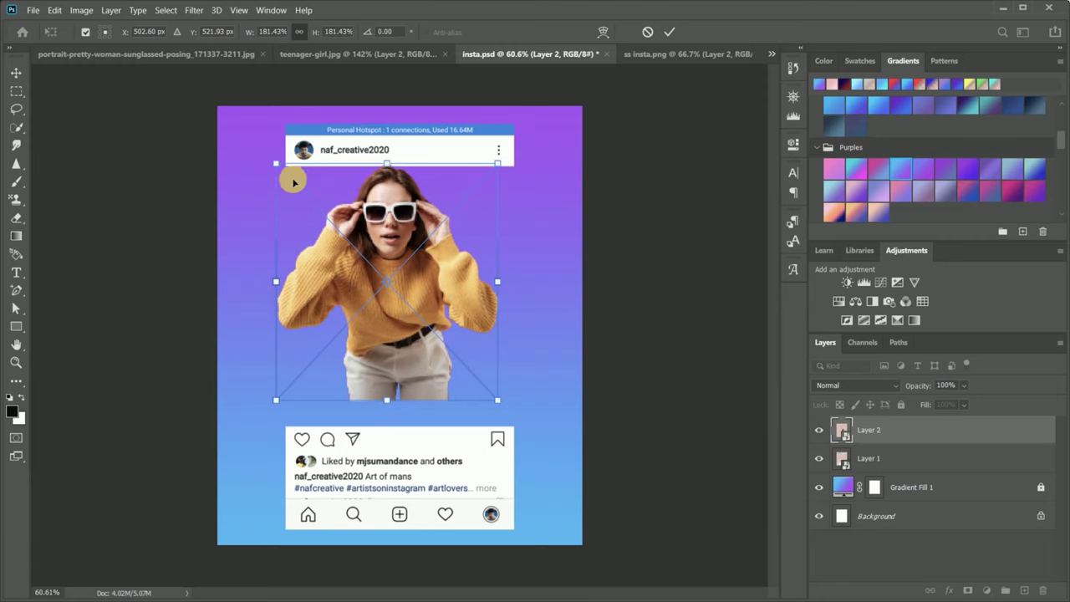
left_click_drag(268, 175, 254, 138)
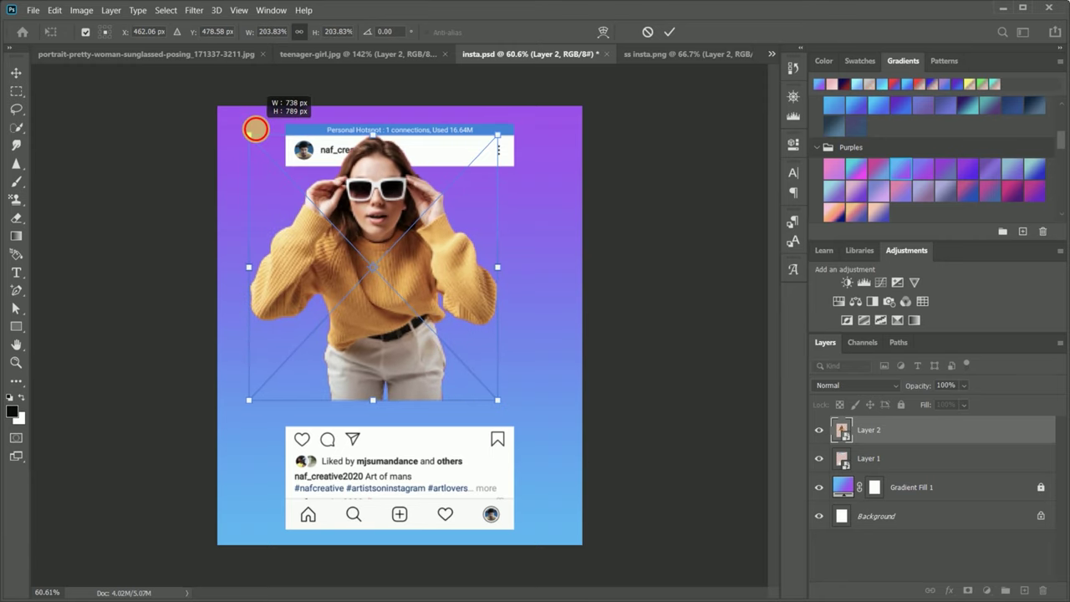
left_click_drag(425, 299, 423, 310)
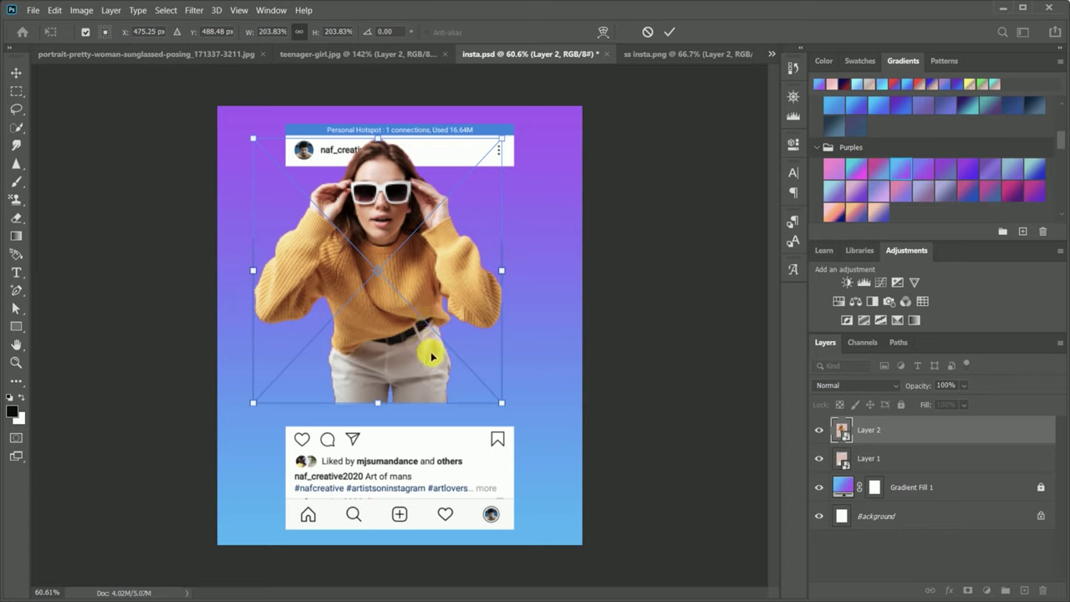
left_click_drag(249, 130, 245, 130)
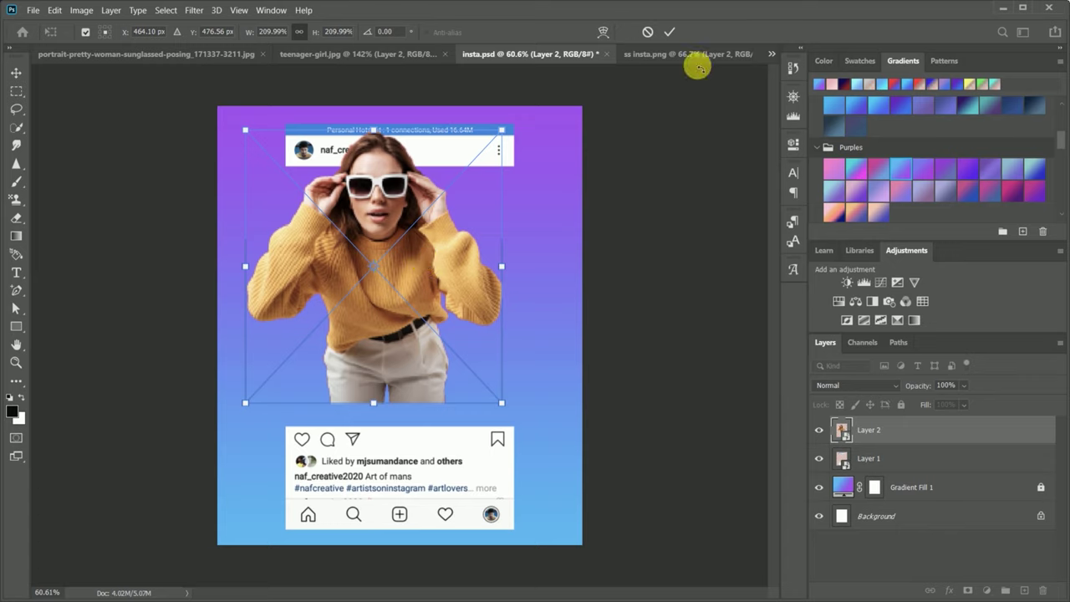
left_click(670, 31)
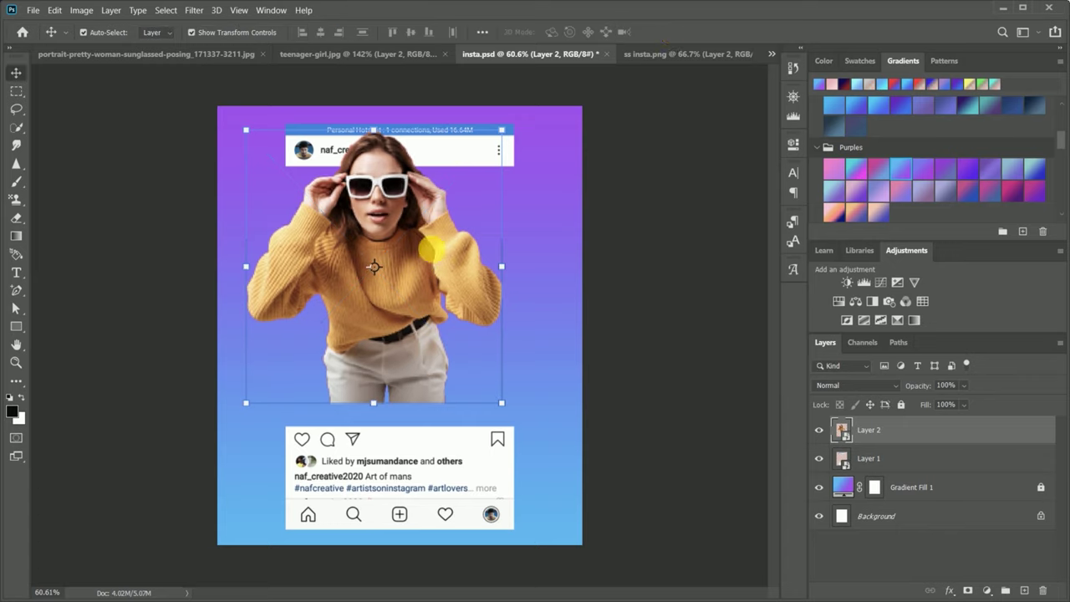
Move Layer 2 below the frame layer and nudge the woman about 30 px down, slightly right
left_click_drag(427, 269, 446, 328)
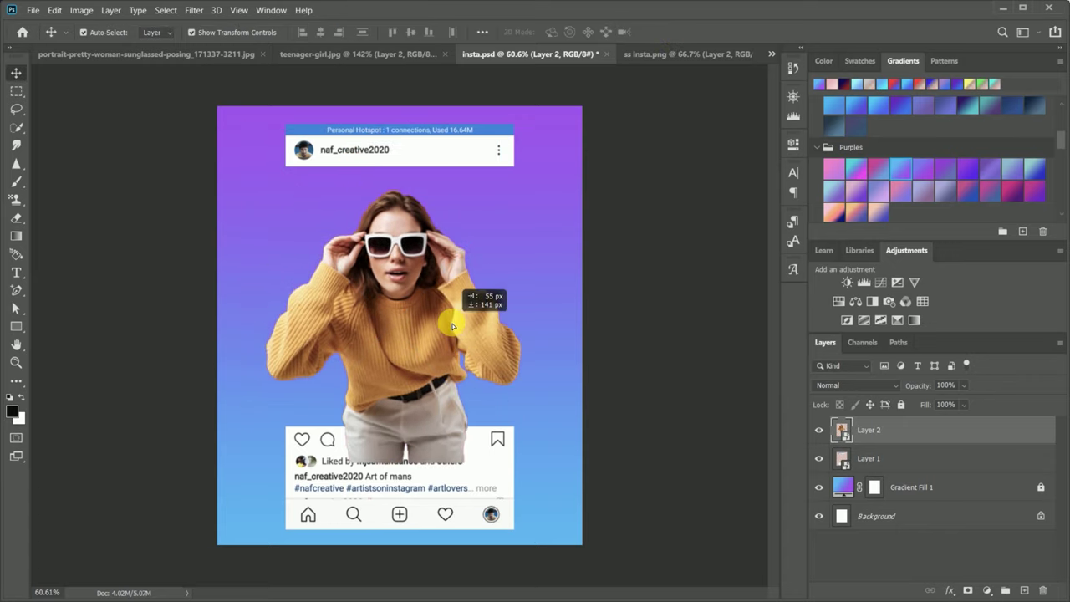
left_click_drag(841, 429, 845, 470)
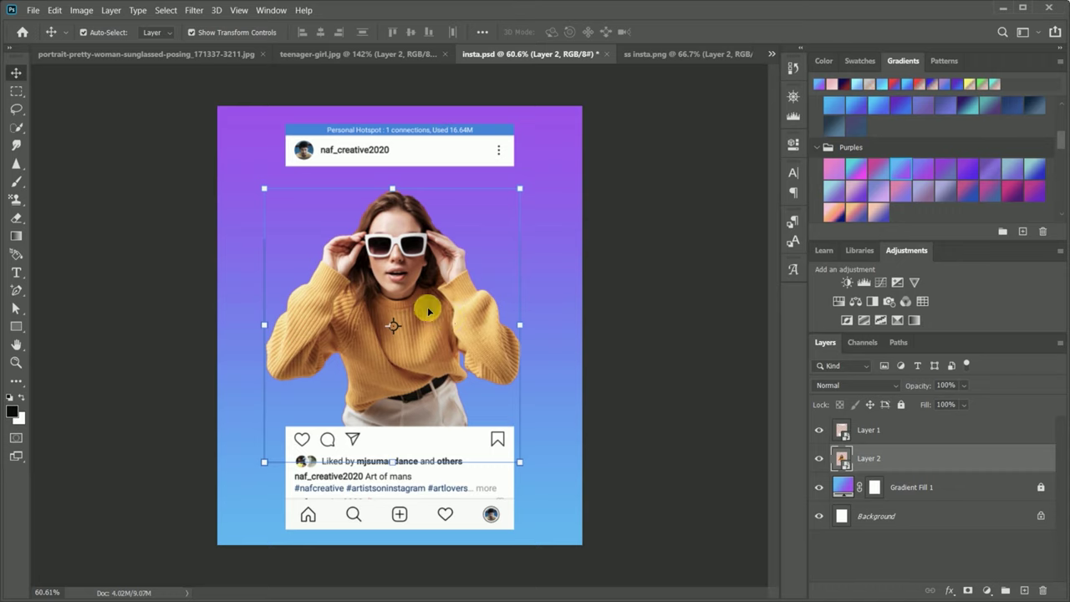
left_click_drag(424, 310, 424, 324)
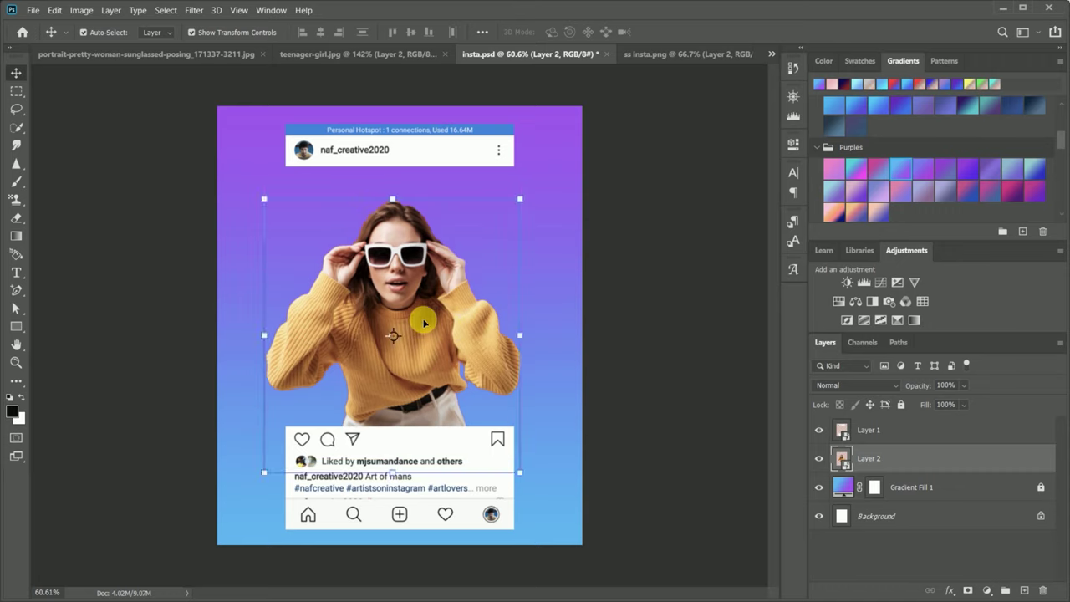
left_click_drag(393, 333, 400, 333)
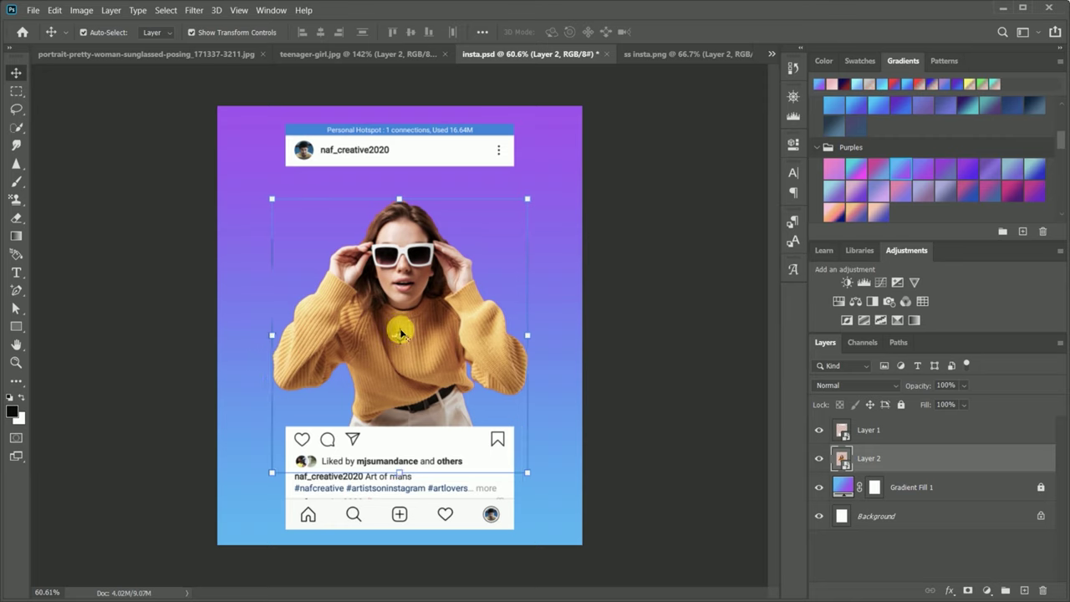
key("ctrl+t")
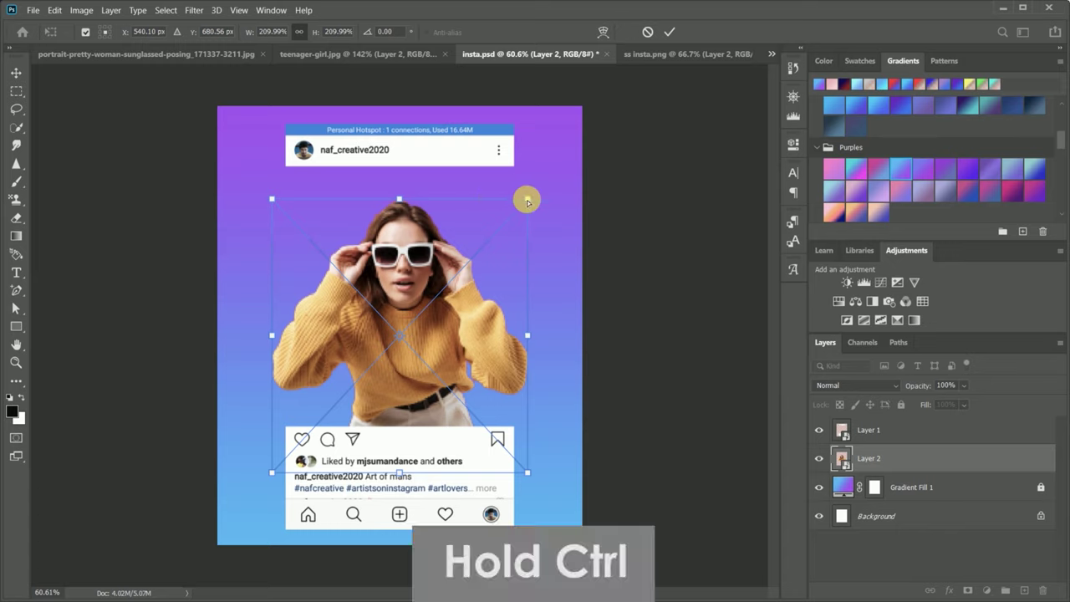
Distort the woman's top corners outward, commit, and move her lower on the canvas
left_click_drag(532, 199, 582, 196)
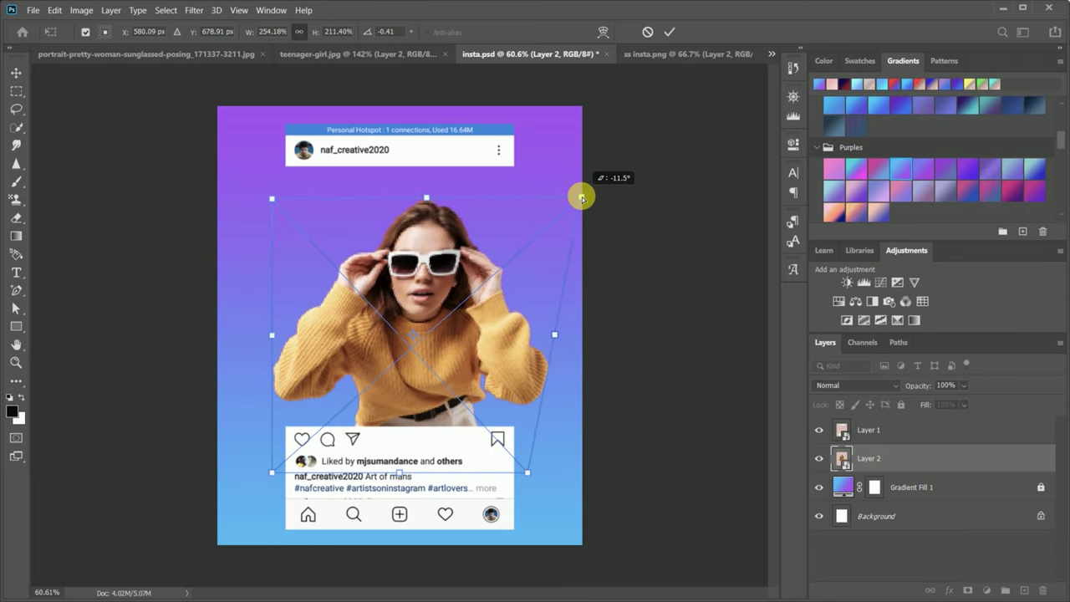
mouse_move(582, 196)
left_mouse_down()
mouse_move(581, 183)
mouse_move(583, 203)
left_mouse_up()
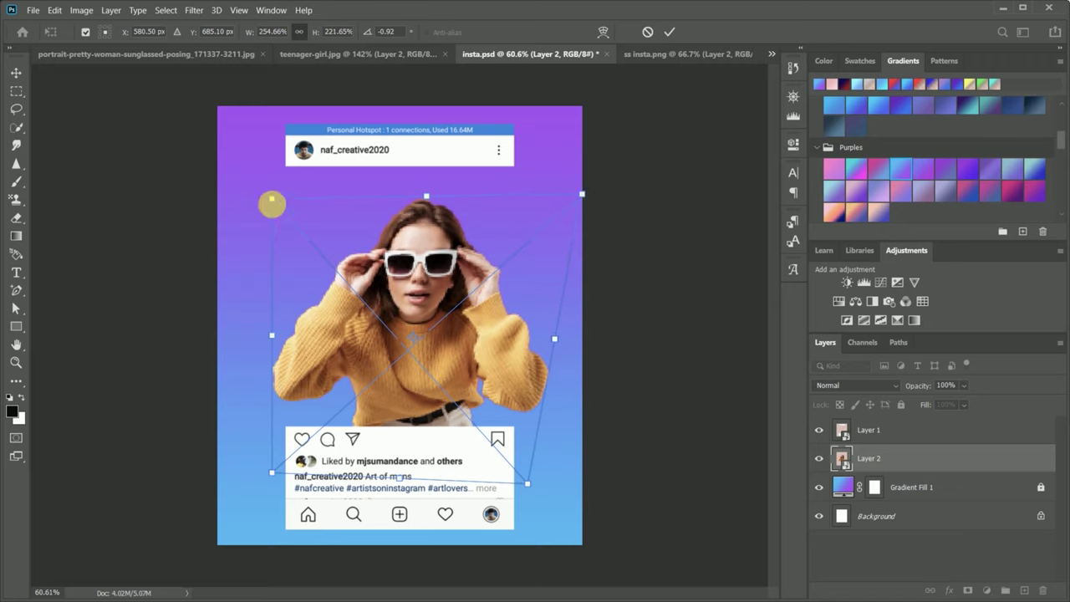
left_click_drag(272, 202, 218, 193)
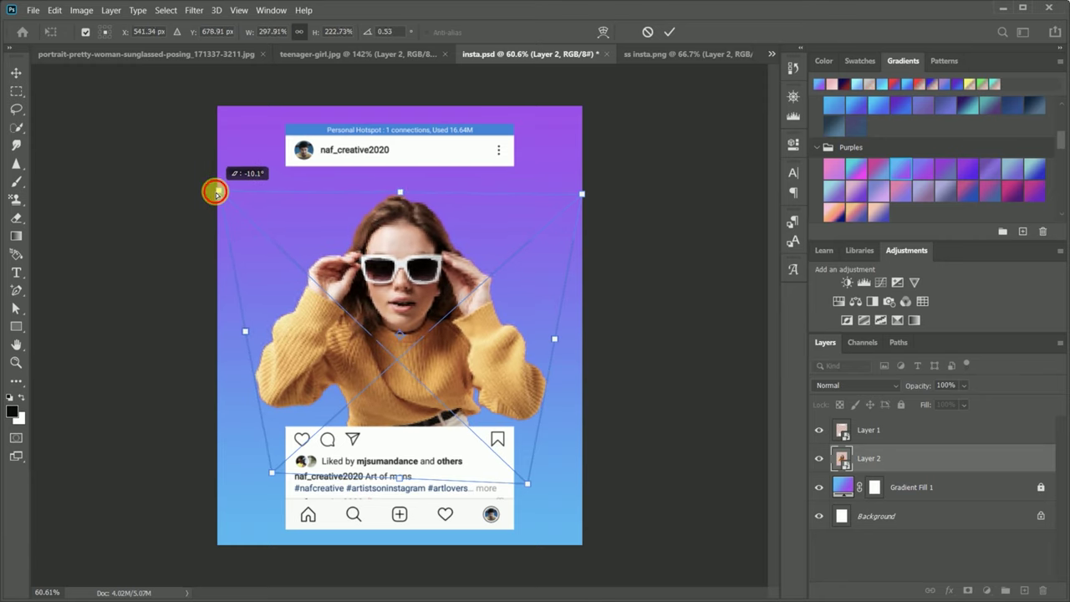
left_click(668, 34)
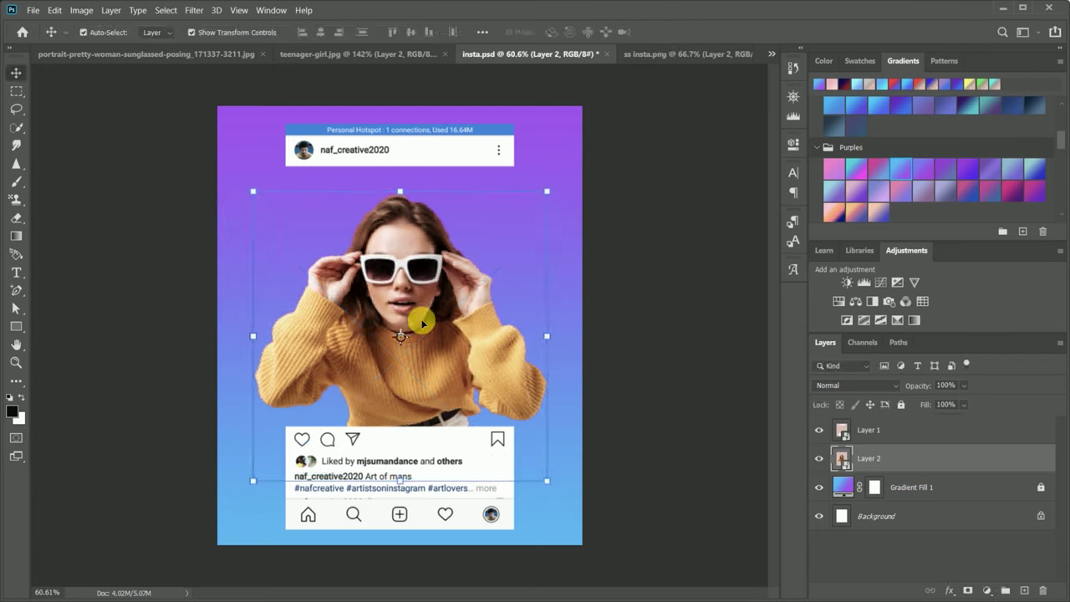
left_click_drag(418, 337, 415, 375)
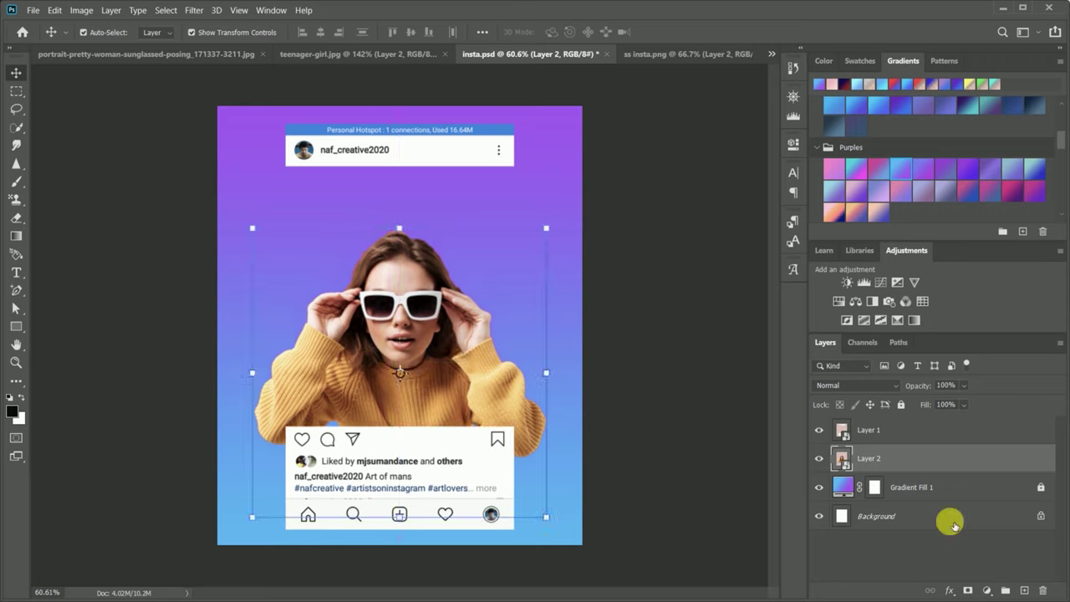
Widen the Instagram frame layer's bottom corners outward and apply the change
left_click(892, 432)
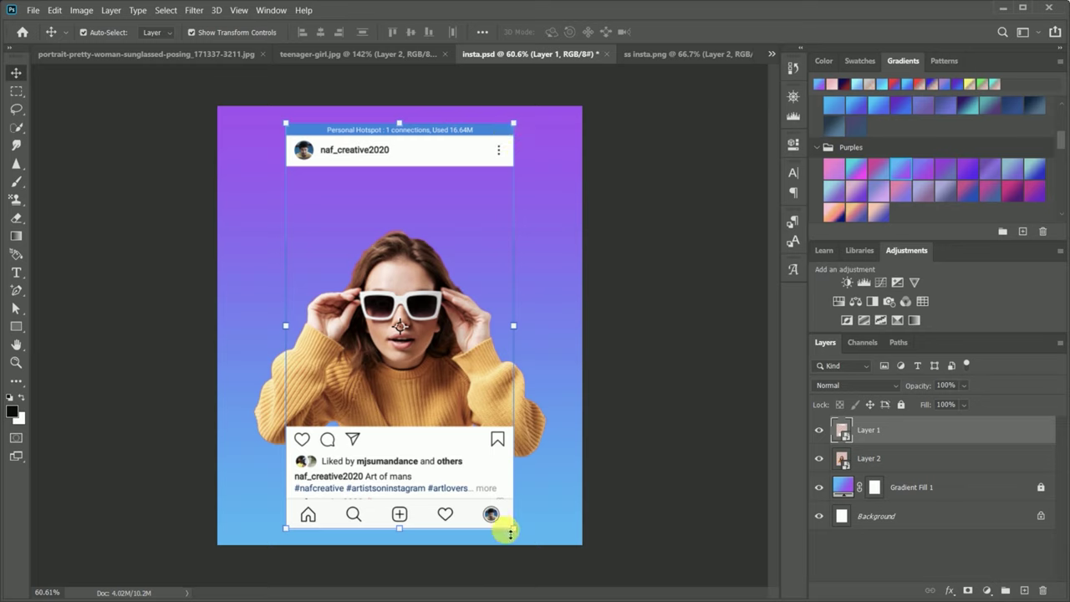
left_click_drag(513, 531, 567, 532)
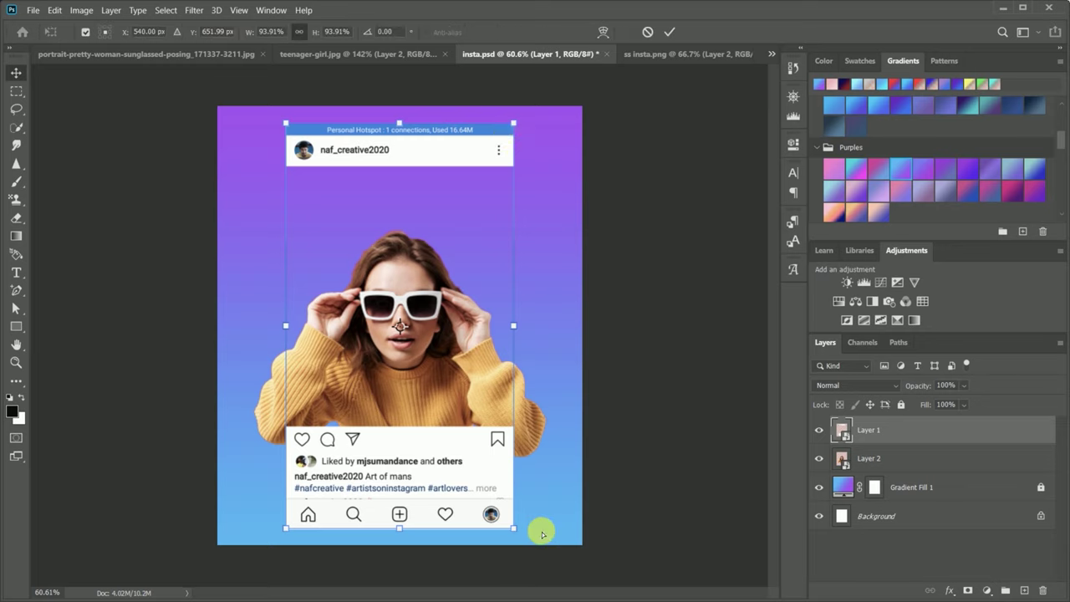
key("ctrl+z")
key("ctrl+z")
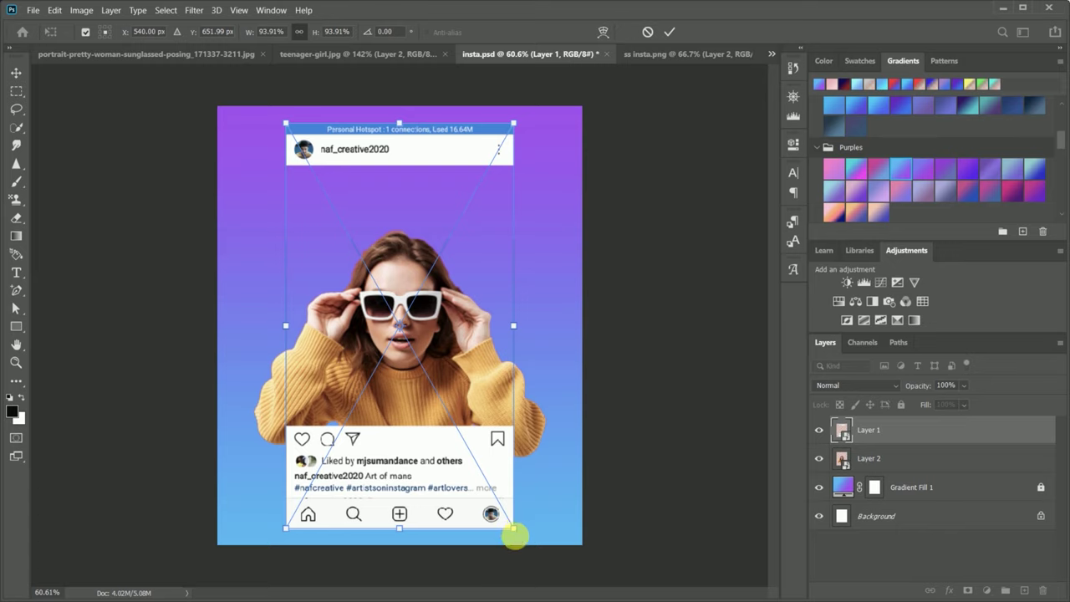
left_click(669, 32)
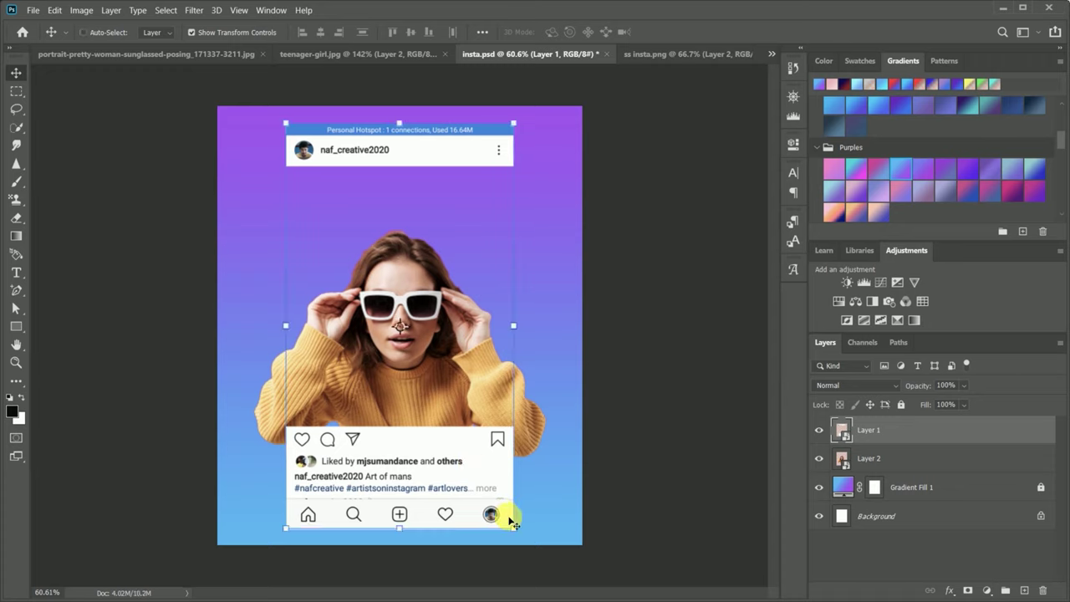
left_click_drag(529, 533, 581, 533)
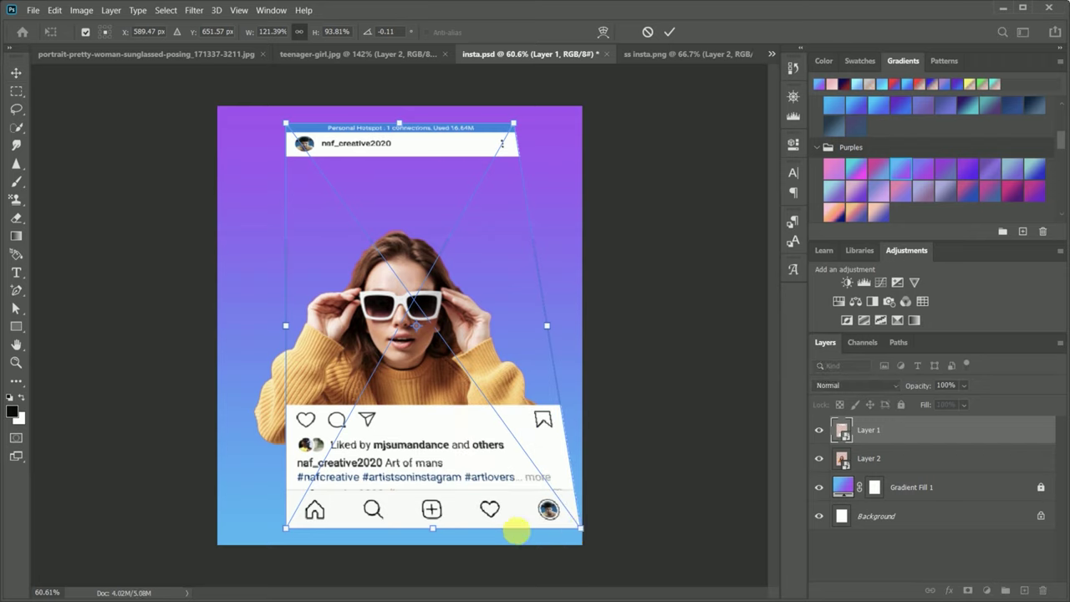
left_click_drag(278, 533, 226, 530)
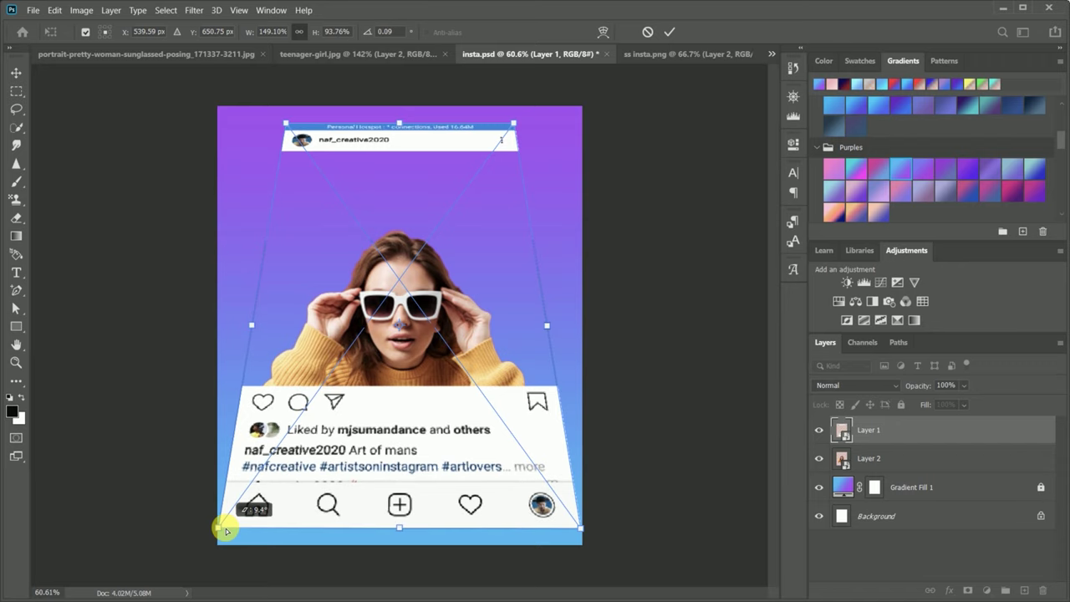
left_click_drag(225, 531, 226, 529)
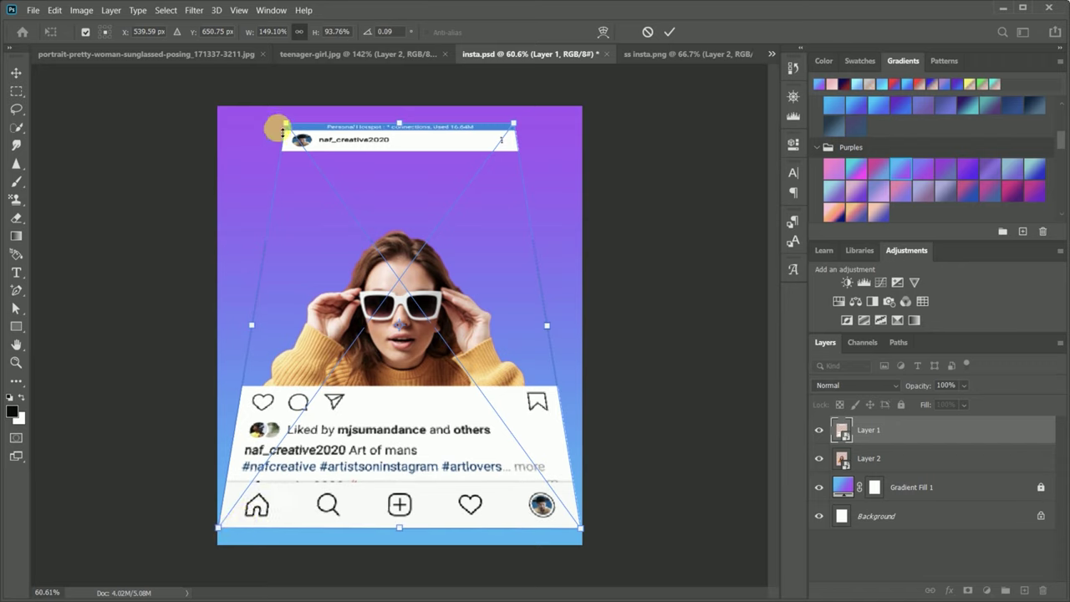
key("Return")
Redo the frame's perspective with bottom corners widened and top edge narrowed, then commit
key("ctrl+z")
key("ctrl+shift+z")
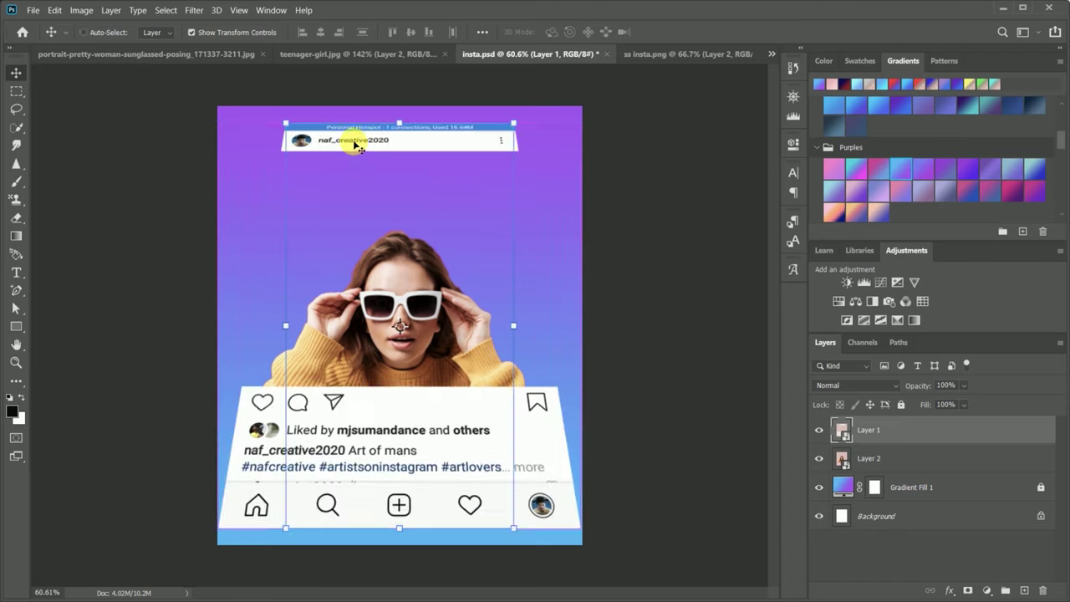
key("ctrl+z")
key("ctrl+t")
left_click_drag(513, 529, 583, 531)
left_click_drag(286, 528, 225, 530)
left_click_drag(514, 123, 473, 128)
left_click_drag(286, 123, 302, 129)
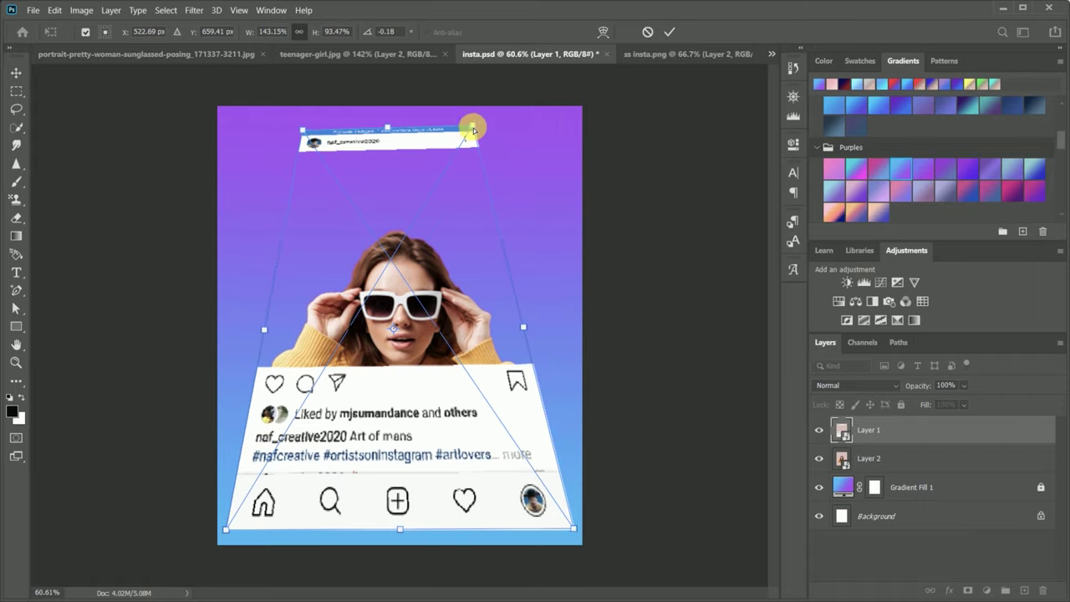
left_click_drag(474, 128, 487, 148)
left_click_drag(302, 129, 298, 148)
key("Return")
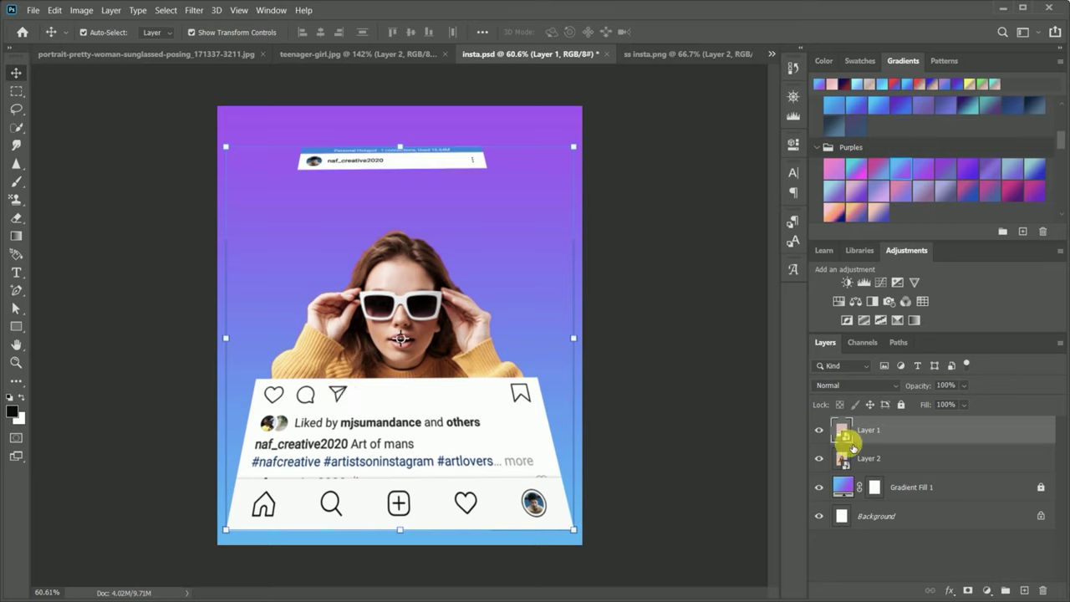
Load and clear the woman's outline selection, then set up the frame layer's mask
left_click(847, 465)
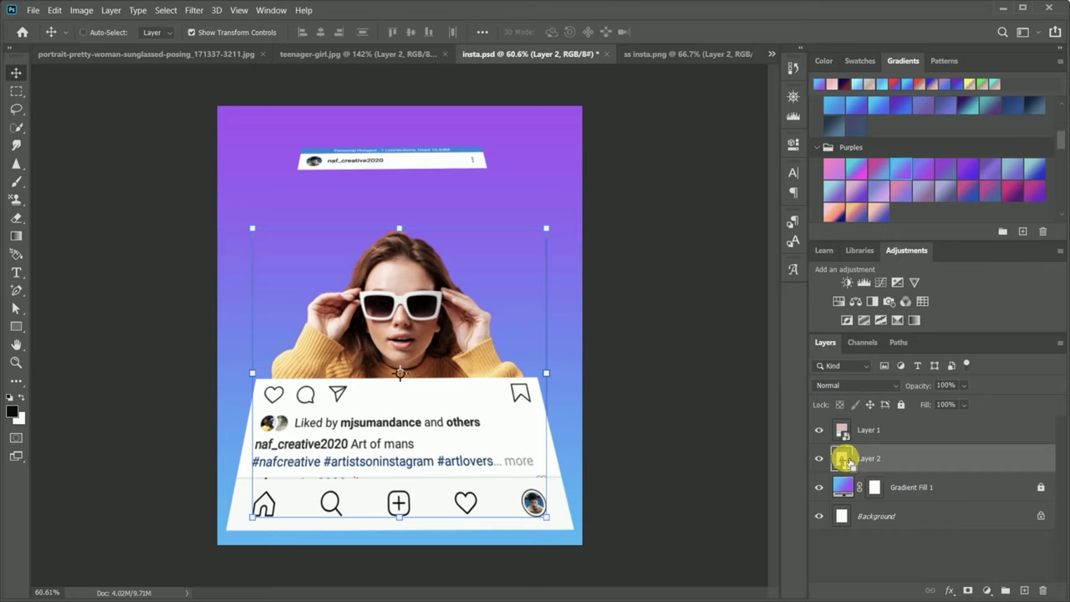
left_click(843, 458, "ctrl")
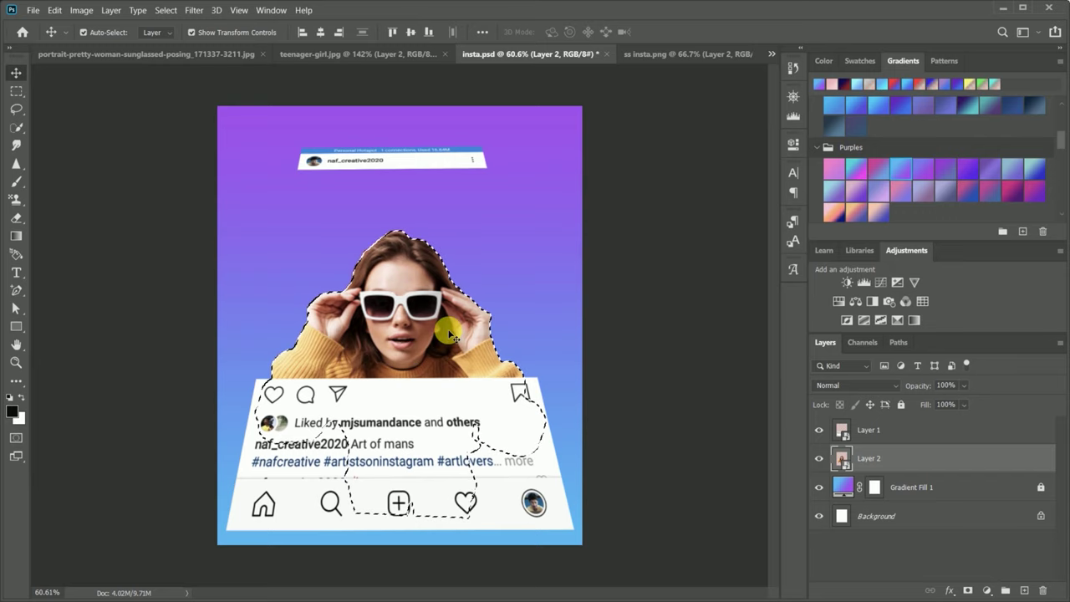
key("ctrl+d")
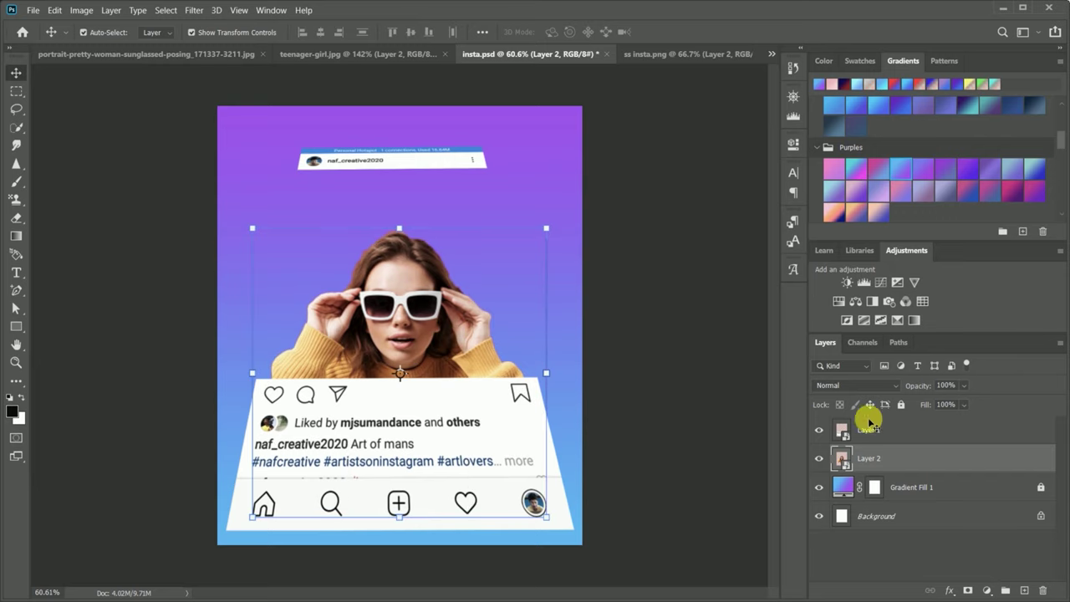
double_click(864, 431)
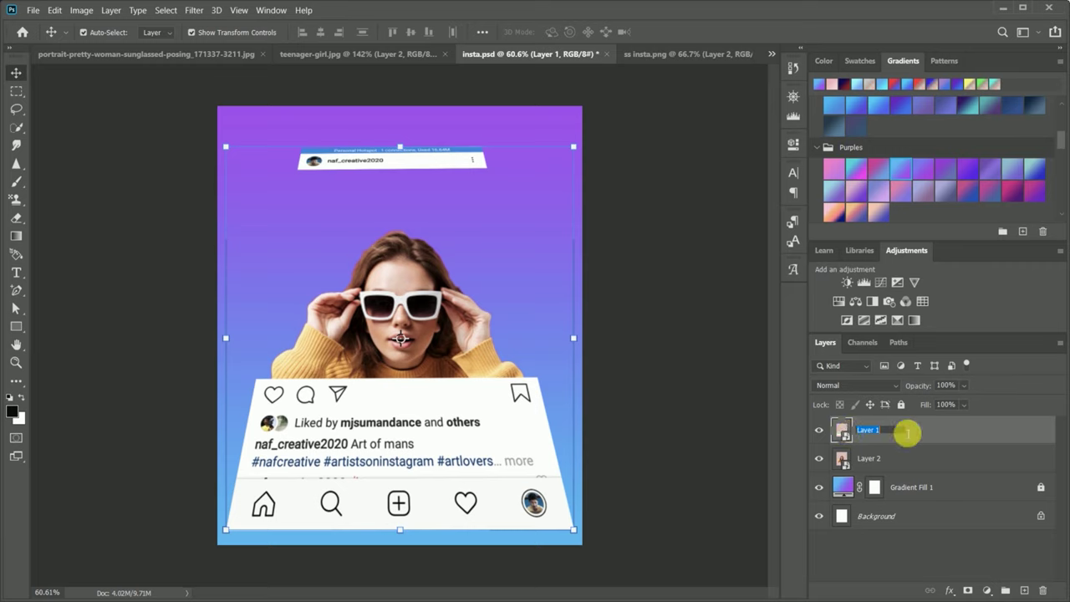
left_click(934, 433)
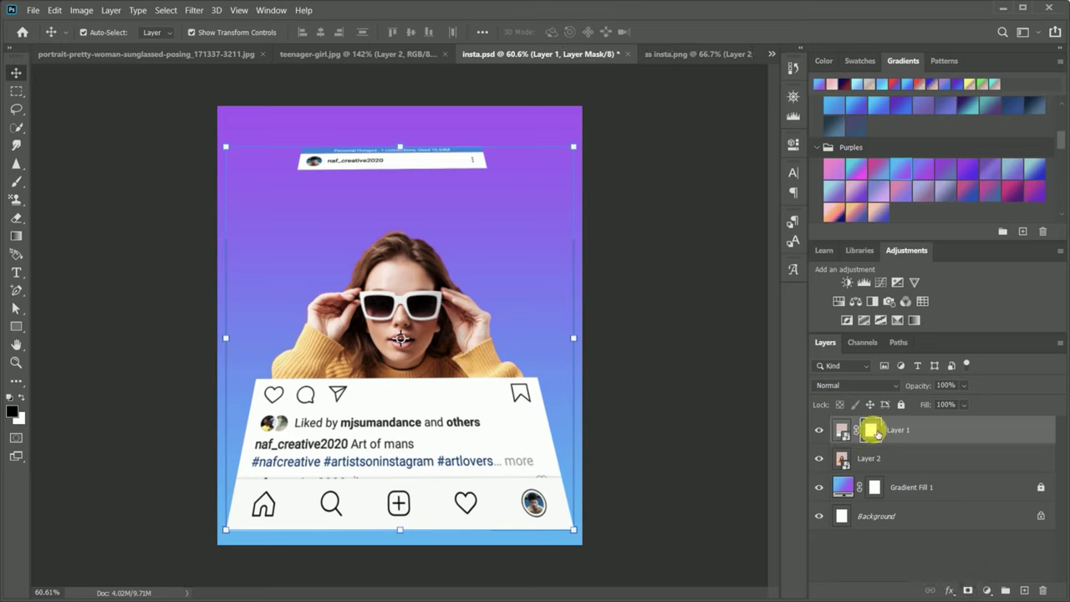
Load the sunglasses woman's outline from Layer 2 as an active selection
left_click(845, 462)
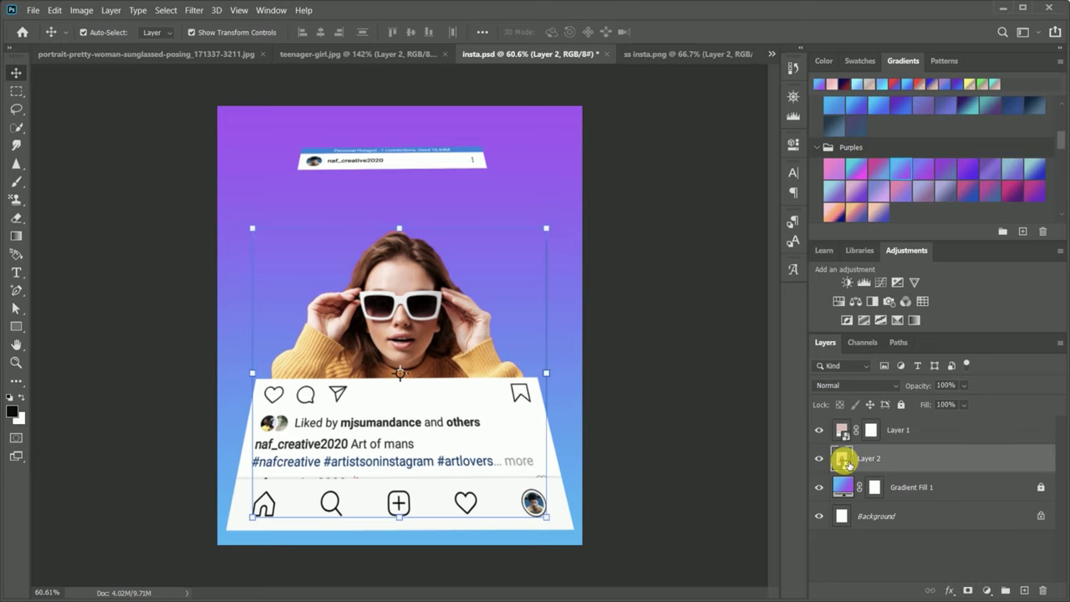
key("ctrl")
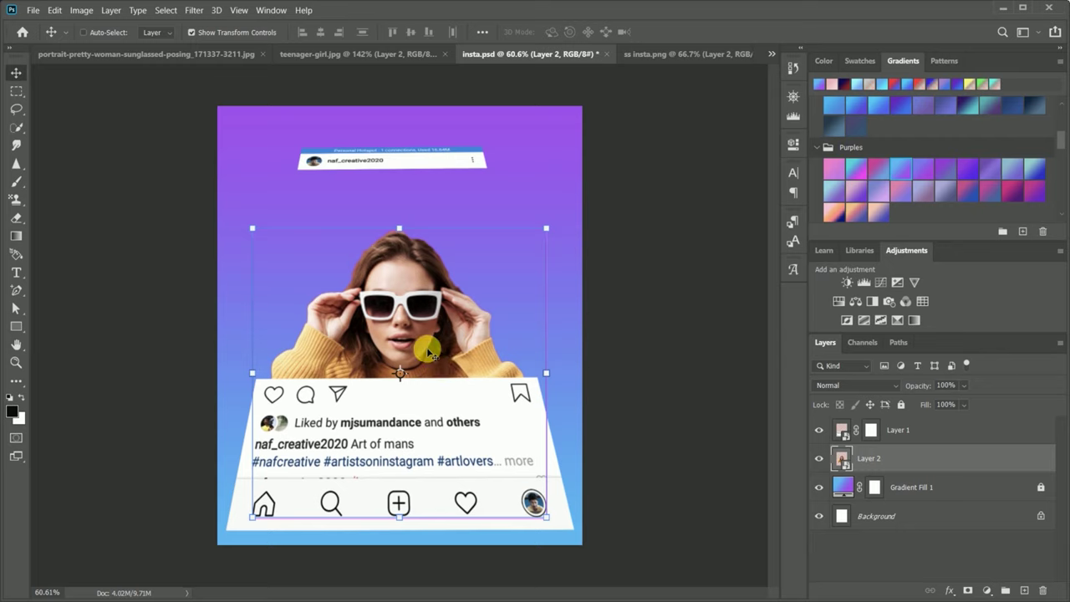
left_click(843, 458, "ctrl")
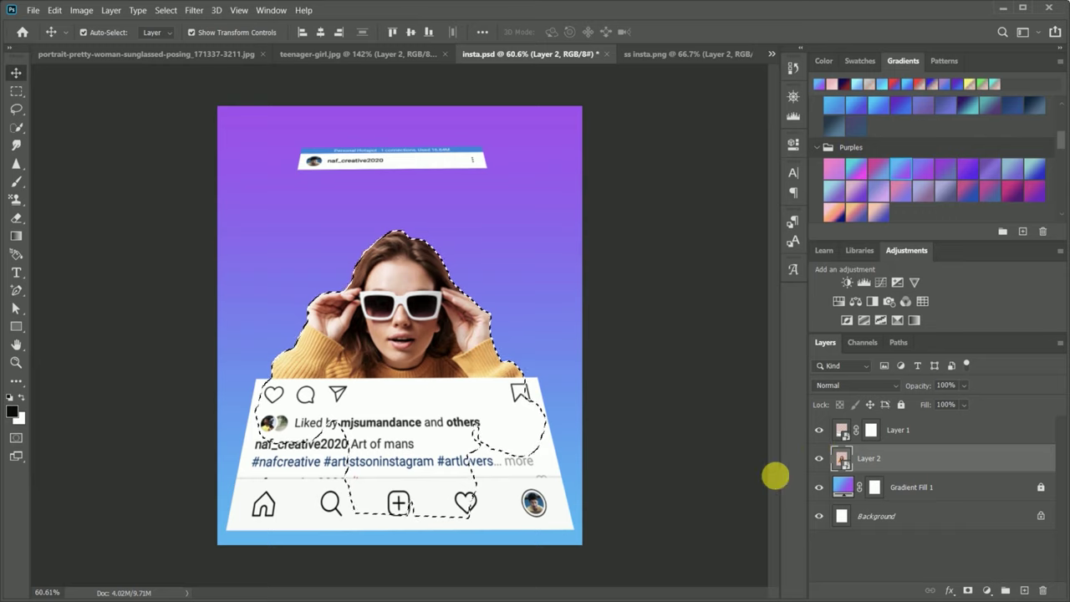
Paint on the frame layer's mask to reveal the yellow sleeve over the card's right side
left_click(872, 431)
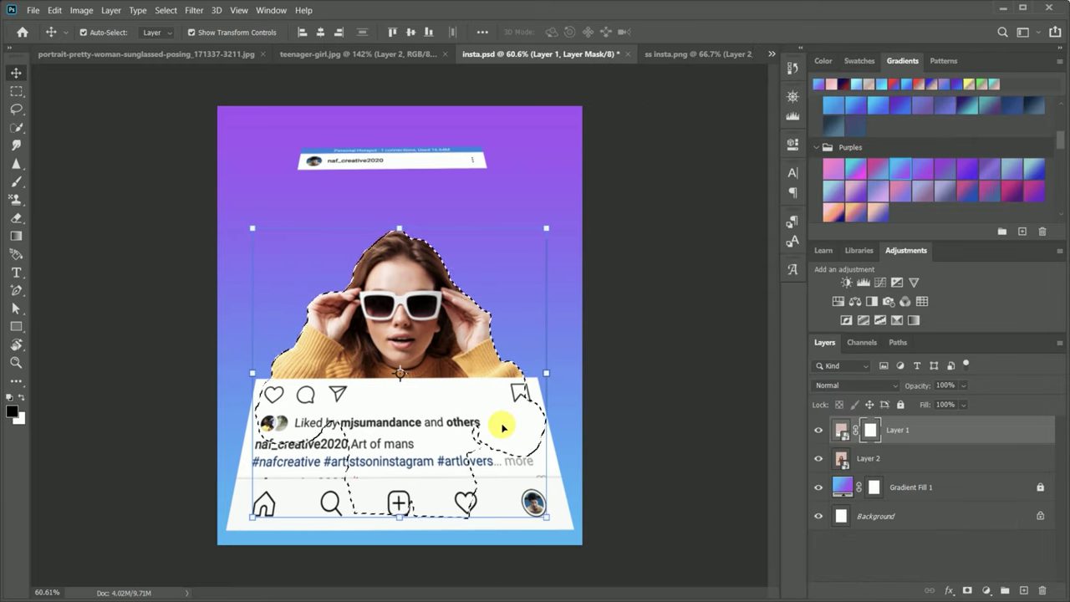
key("b")
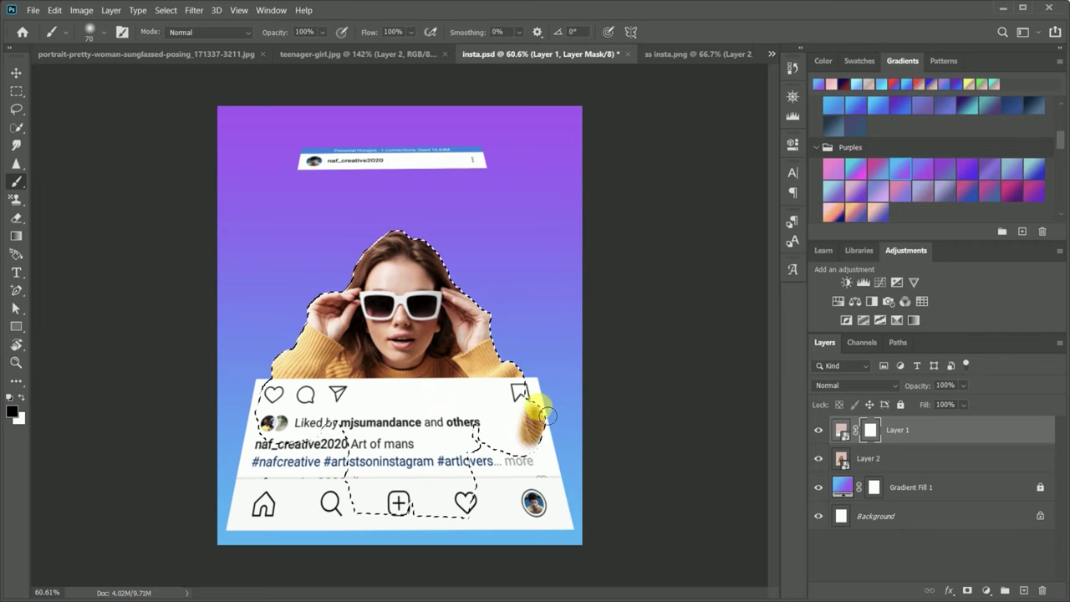
mouse_move(518, 406)
left_mouse_down()
mouse_move(434, 389)
mouse_move(473, 402)
left_mouse_up()
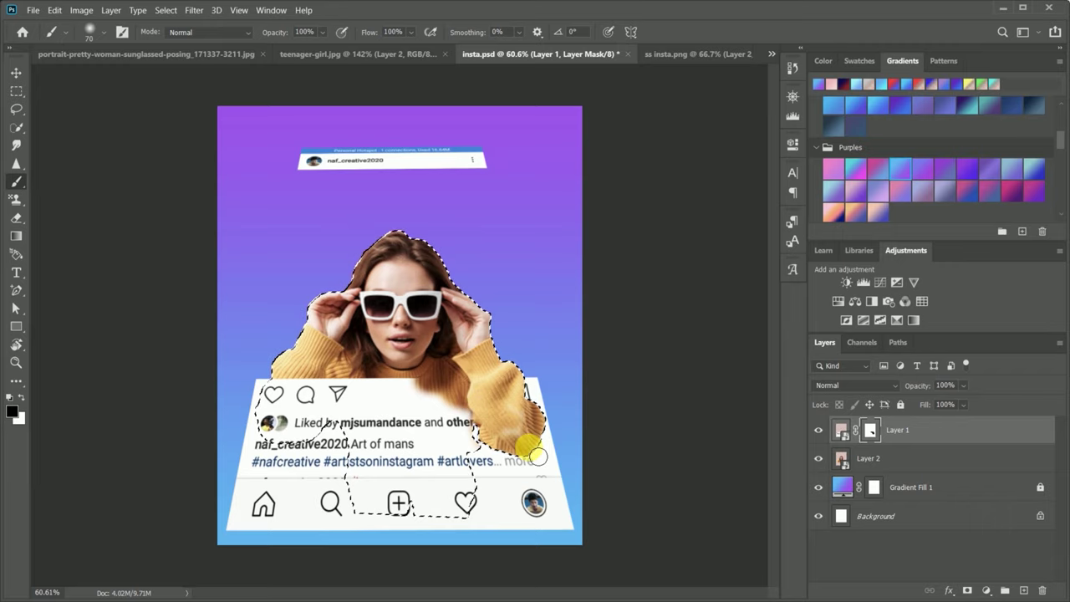
left_click_drag(529, 445, 537, 457)
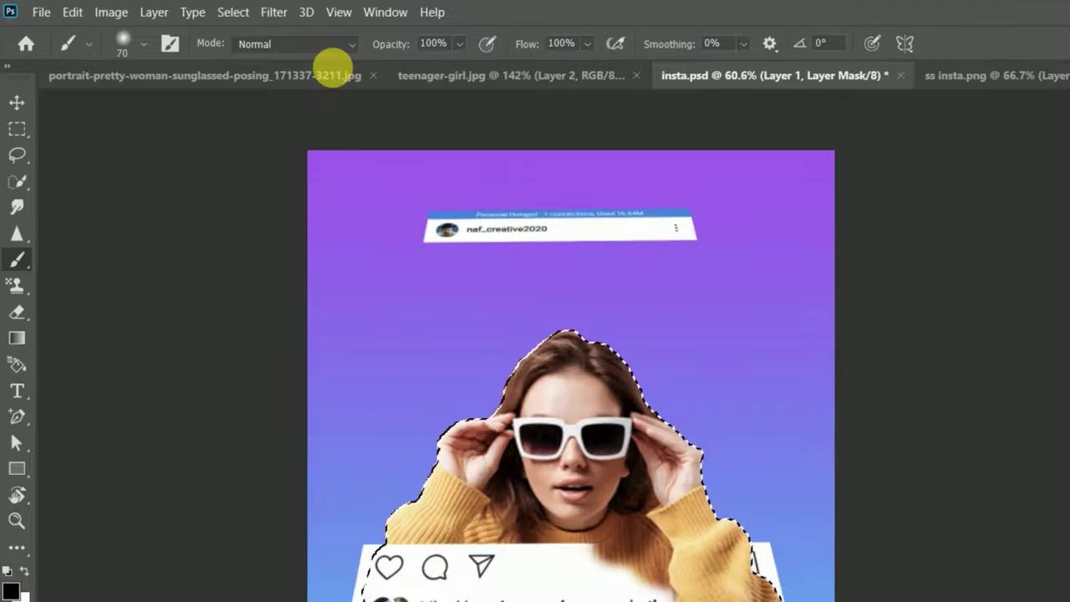
Invert the selection, paint the sleeve over the hashtag line, then invert again
left_click(194, 10)
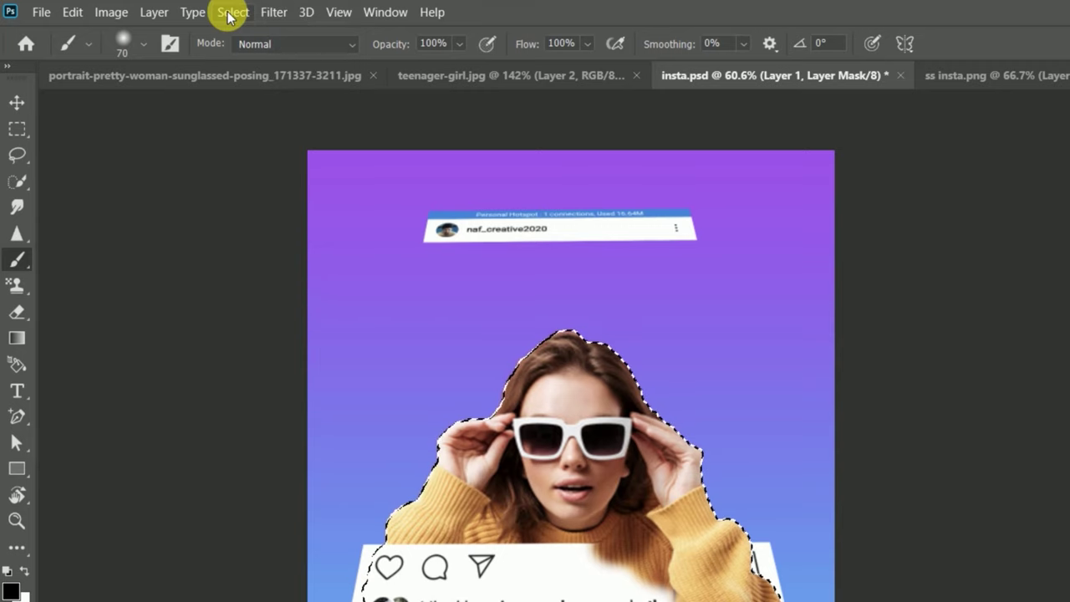
left_click(224, 11)
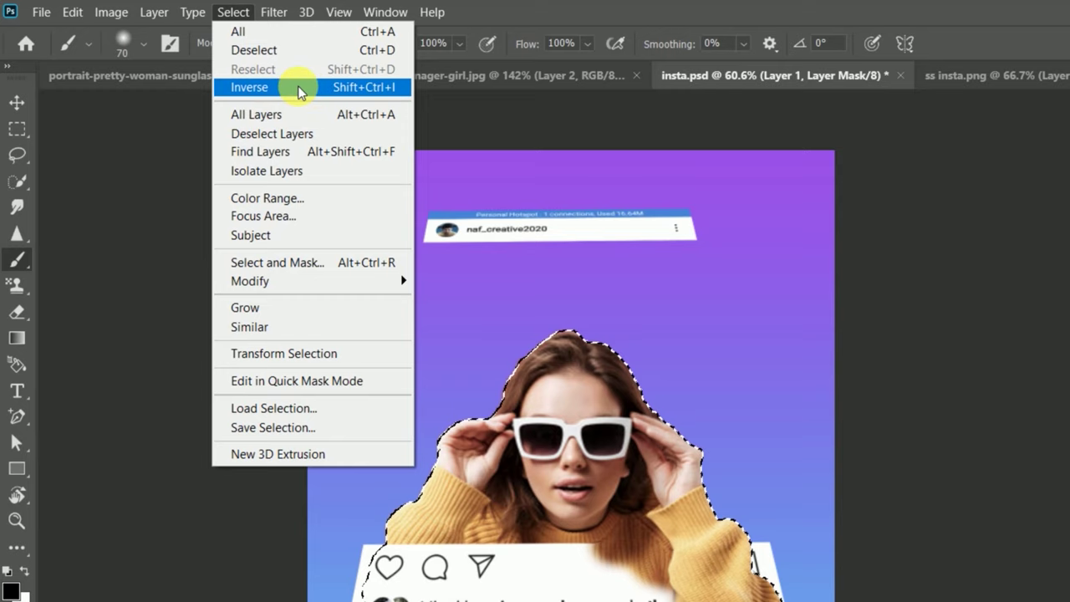
left_click(300, 87)
mouse_move(494, 406)
left_mouse_down()
mouse_move(558, 485)
mouse_move(536, 472)
left_mouse_up()
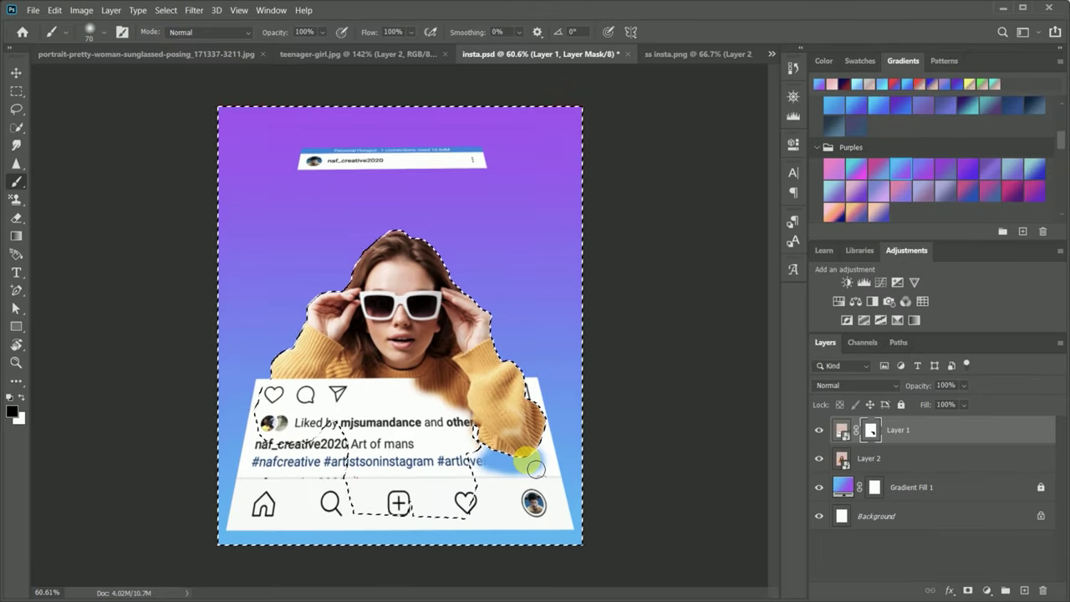
mouse_move(535, 472)
left_mouse_down()
mouse_move(553, 482)
mouse_move(543, 464)
mouse_move(516, 473)
left_mouse_up()
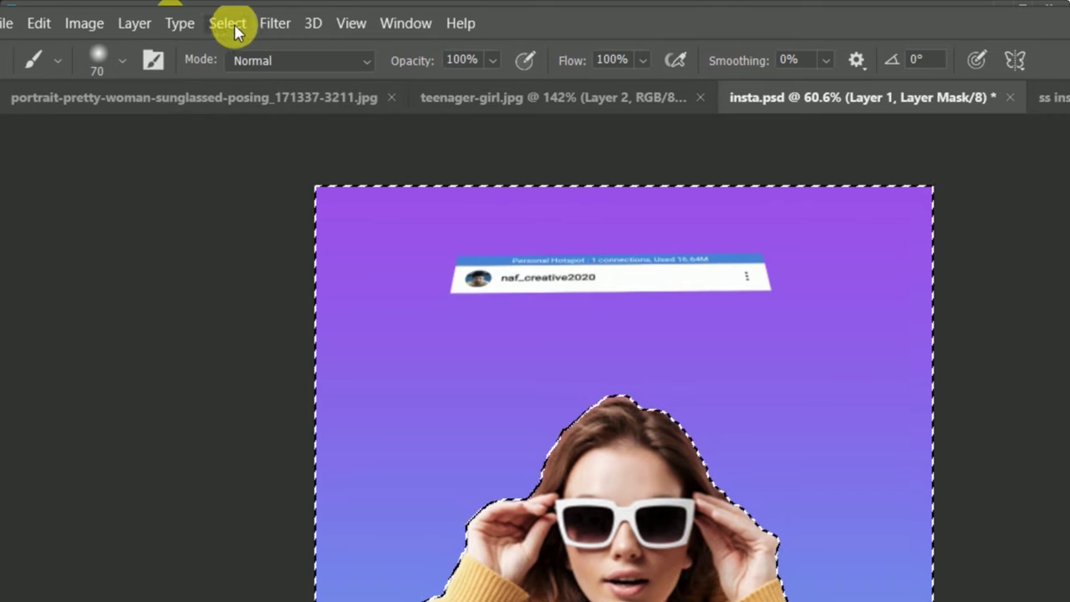
left_click(164, 11)
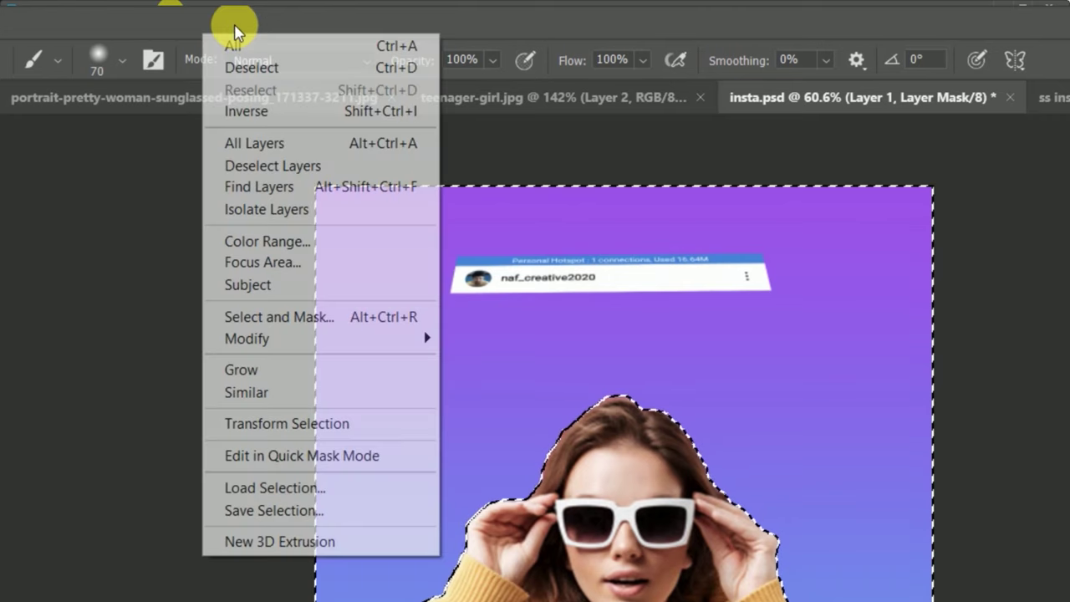
left_click(262, 117)
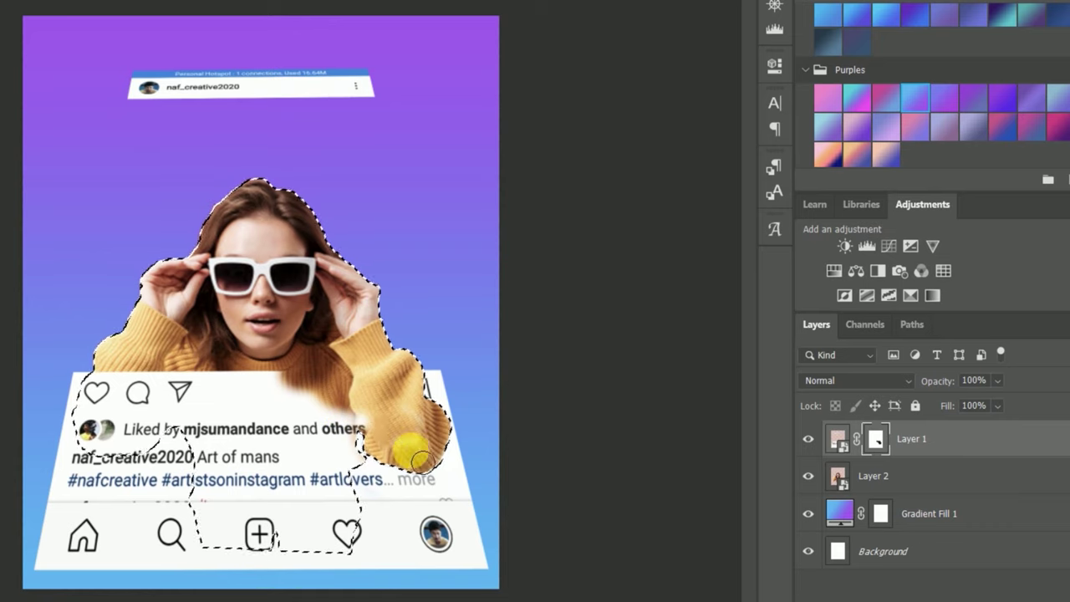
Paint Layer 1's mask white around the sweater cuff and along the caption, then switch to Move
mouse_move(420, 457)
left_mouse_down()
mouse_move(402, 430)
mouse_move(429, 473)
mouse_move(211, 422)
mouse_move(153, 456)
mouse_move(76, 442)
mouse_move(137, 421)
mouse_move(220, 365)
mouse_move(324, 391)
mouse_move(235, 430)
mouse_move(346, 430)
mouse_move(222, 436)
mouse_move(324, 491)
left_mouse_up()
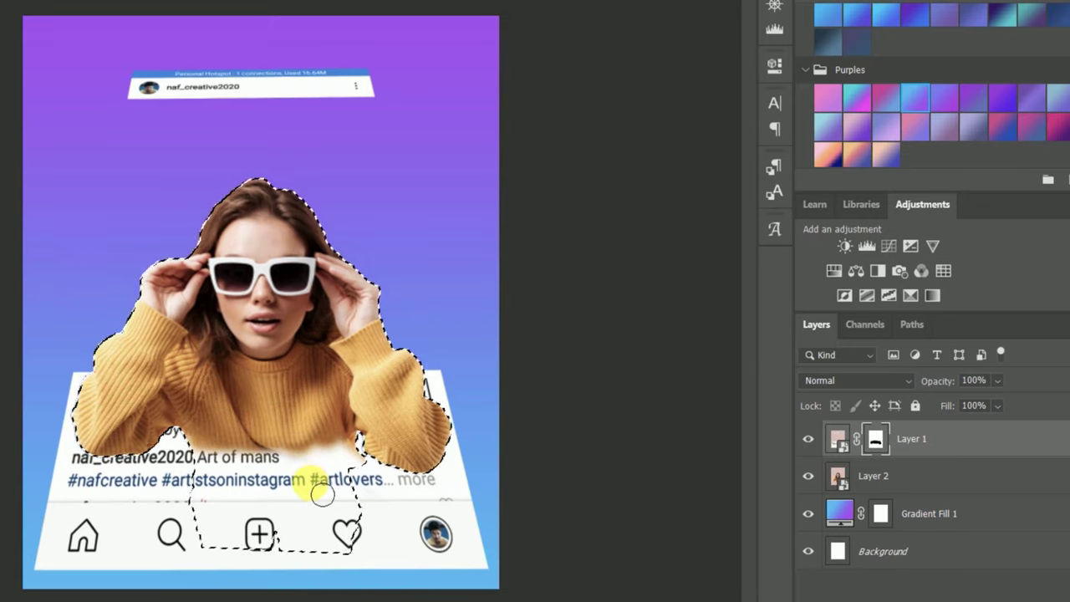
scroll(322, 491, "up", 2)
scroll(318, 488, "up", 1)
scroll(311, 485, "up", 1)
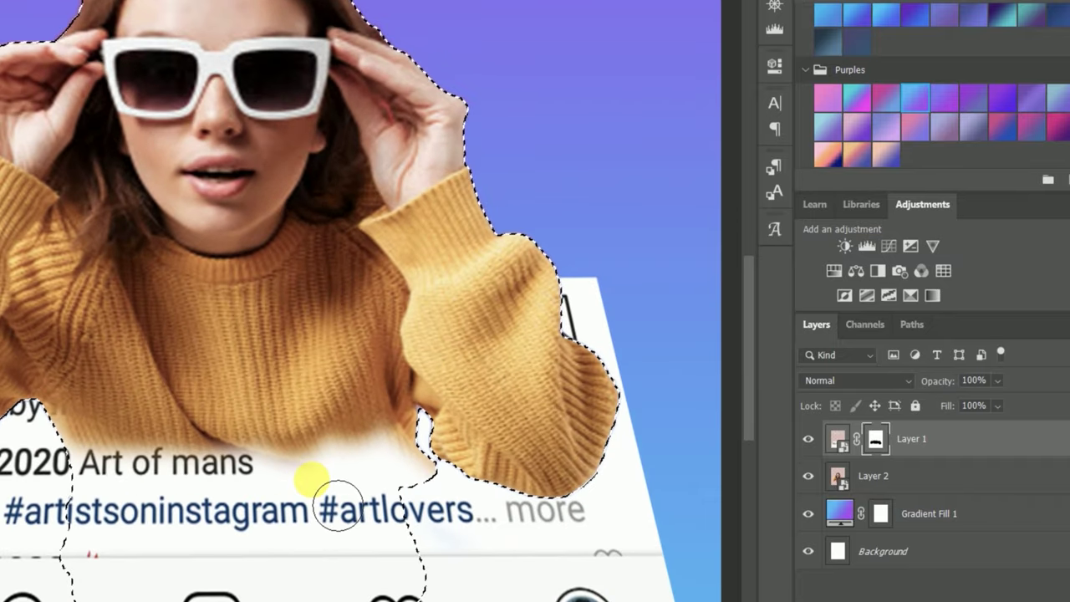
mouse_move(362, 482)
left_mouse_down()
mouse_move(218, 490)
mouse_move(148, 462)
mouse_move(67, 449)
mouse_move(194, 482)
mouse_move(411, 454)
mouse_move(386, 485)
left_mouse_up()
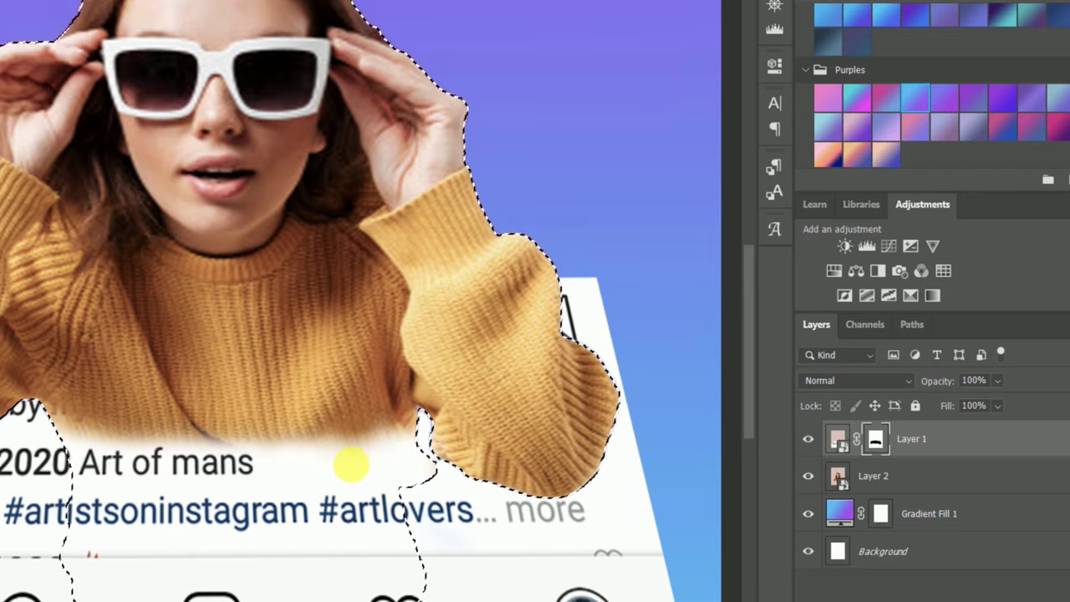
scroll(386, 485, "down", 3)
scroll(422, 421, "up", 2)
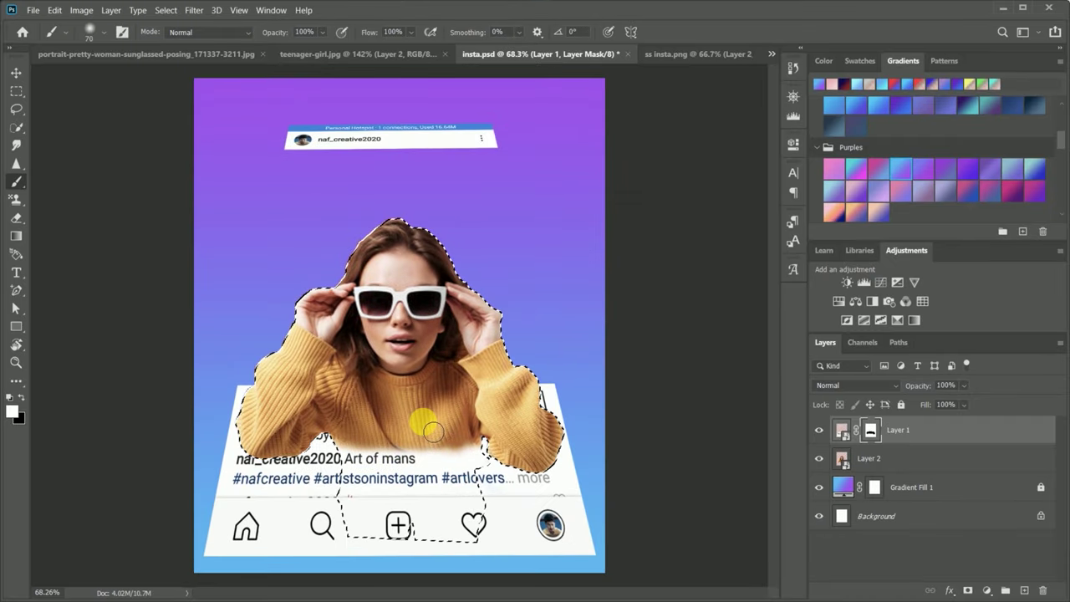
left_click(16, 74)
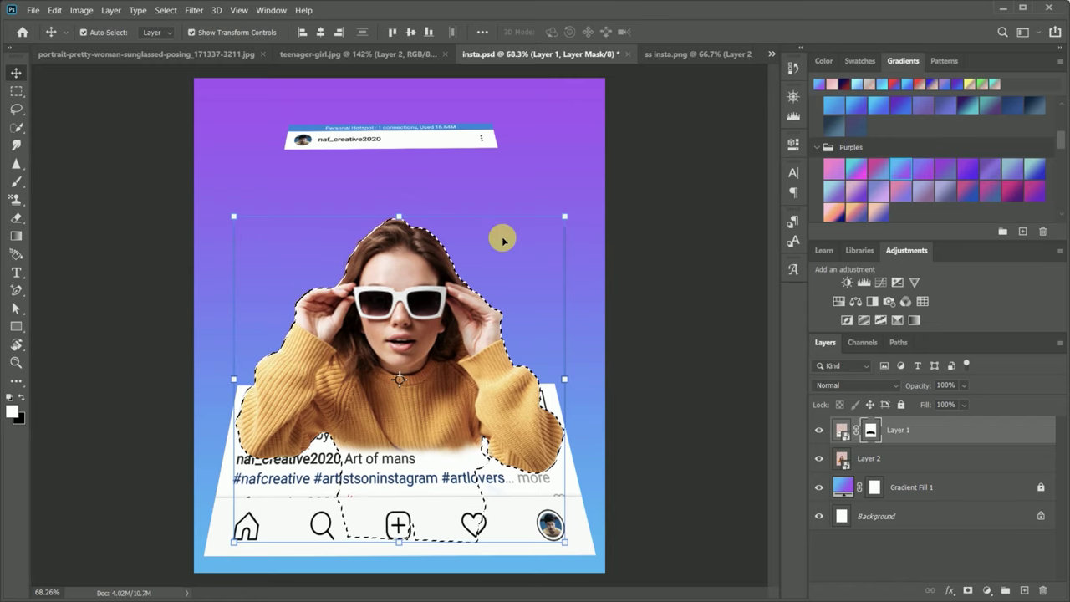
left_click(716, 292)
Deselect, then add a Drop Shadow to Layer 2 in dark grey 3a3a3a
key("ctrl+d")
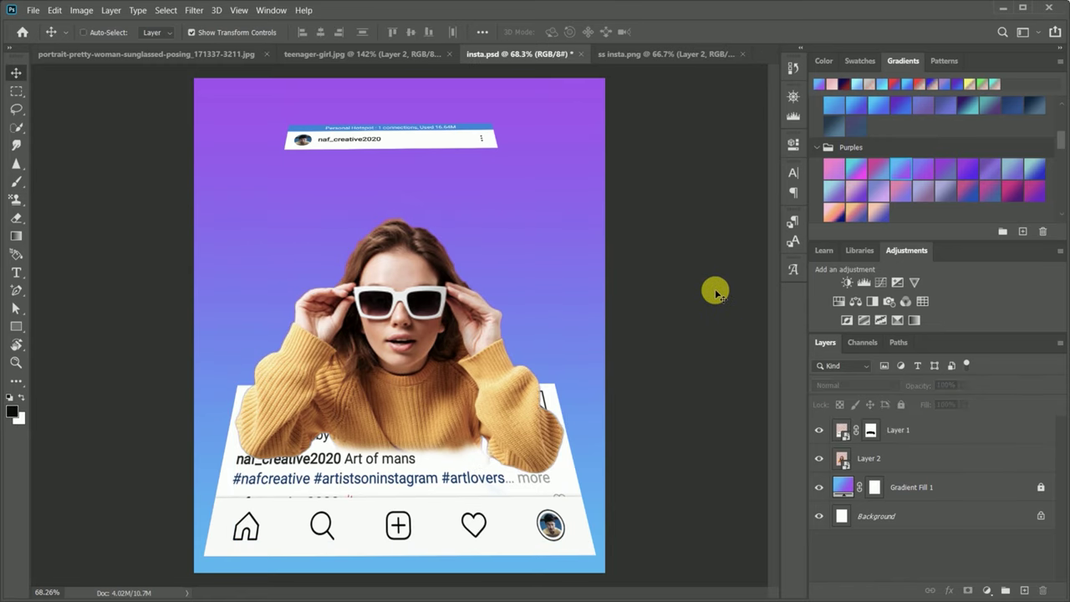
left_click(424, 382)
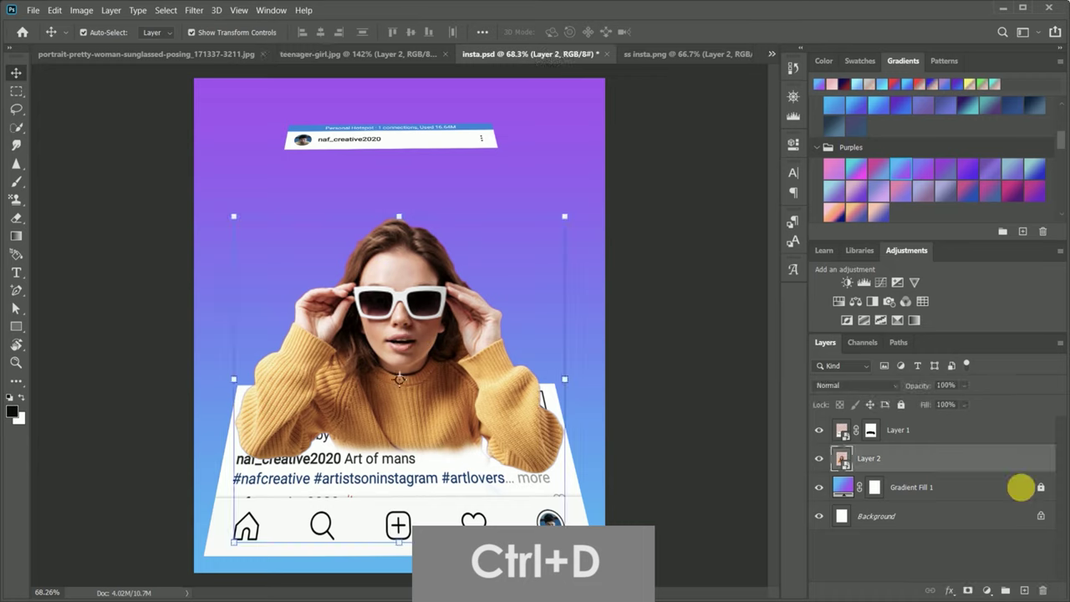
left_click(952, 593)
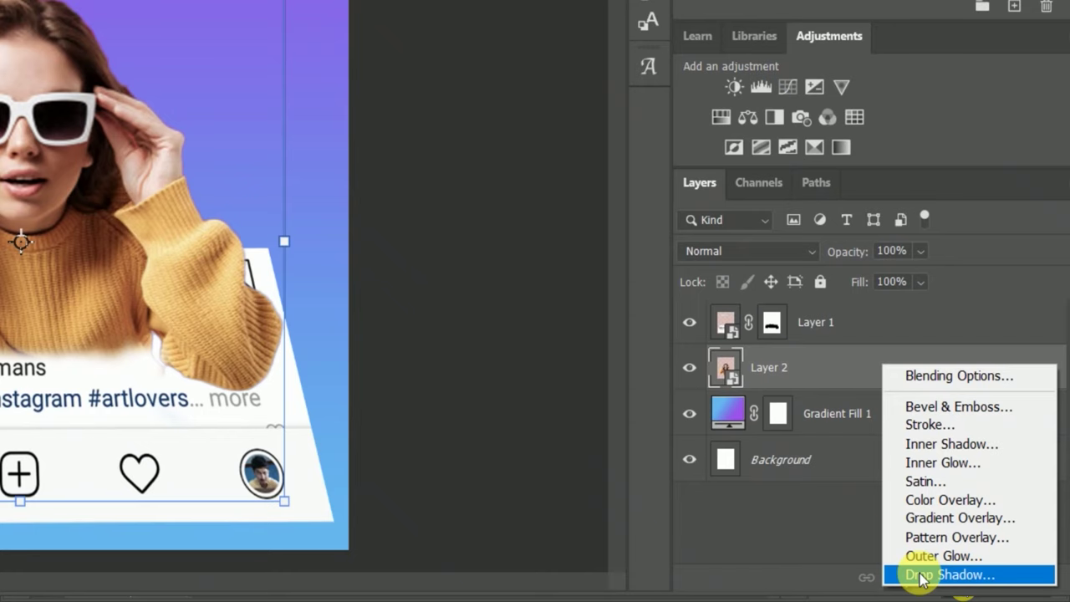
left_click(920, 575)
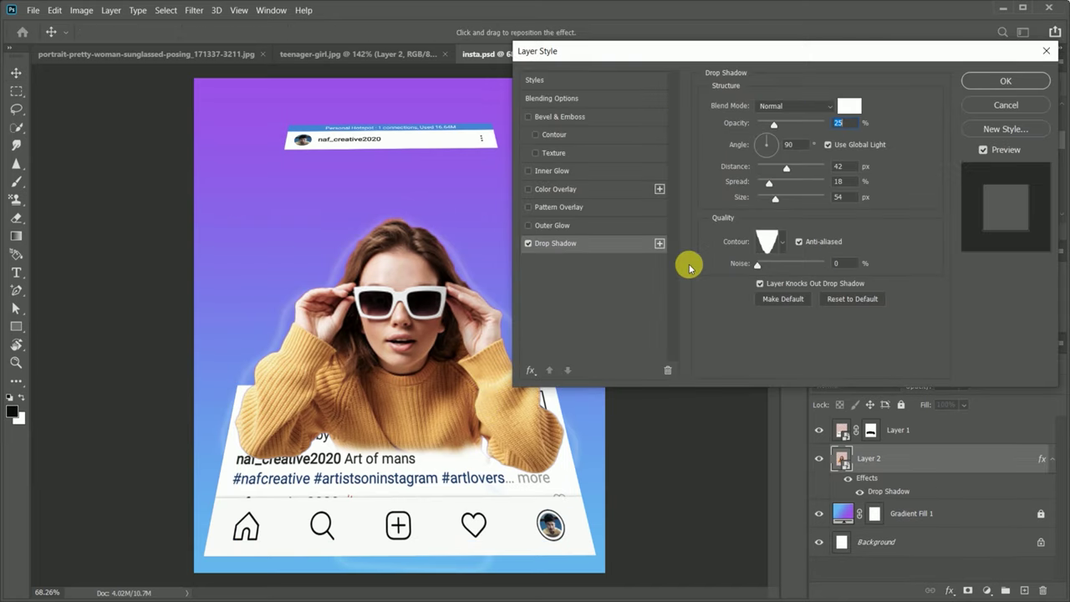
left_click(850, 108)
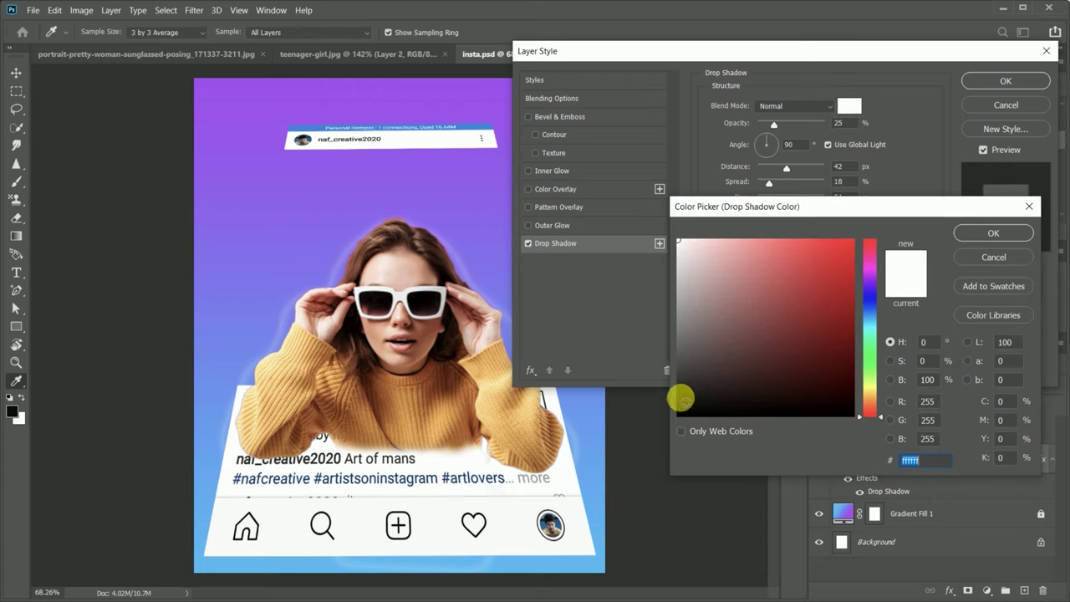
left_click(684, 402)
left_click(679, 377)
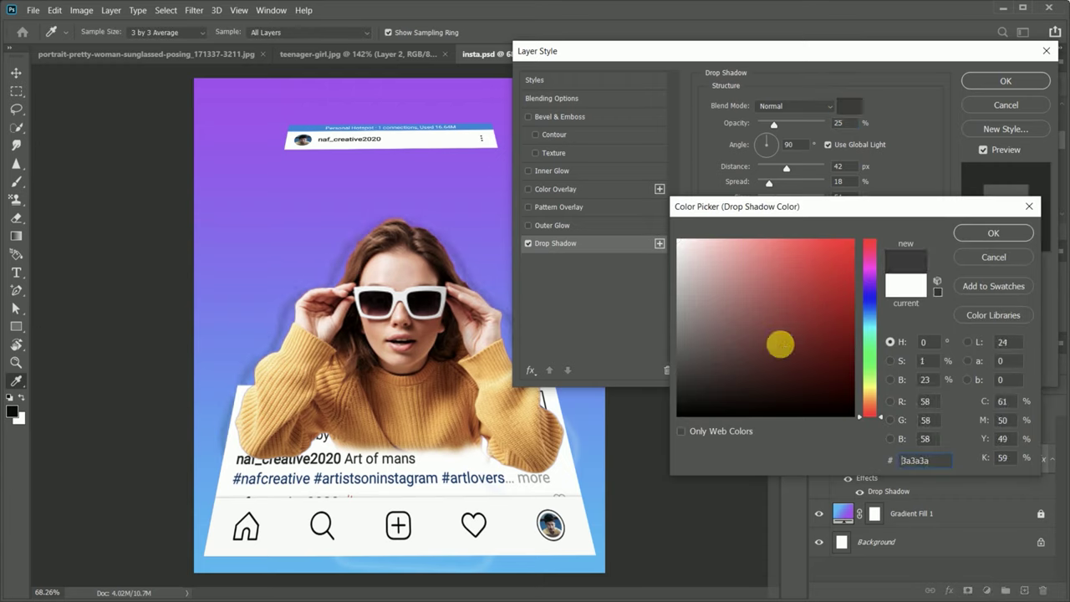
left_click(994, 232)
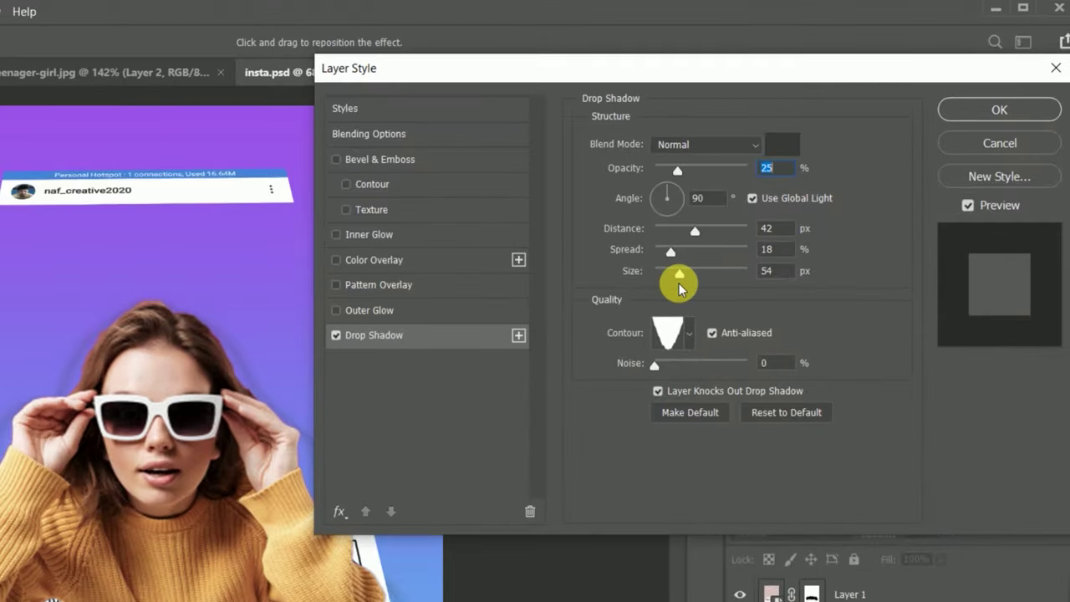
Set the shadow to 16 px size, Anti-aliased contour, and 94% opacity
left_click_drag(679, 277, 669, 279)
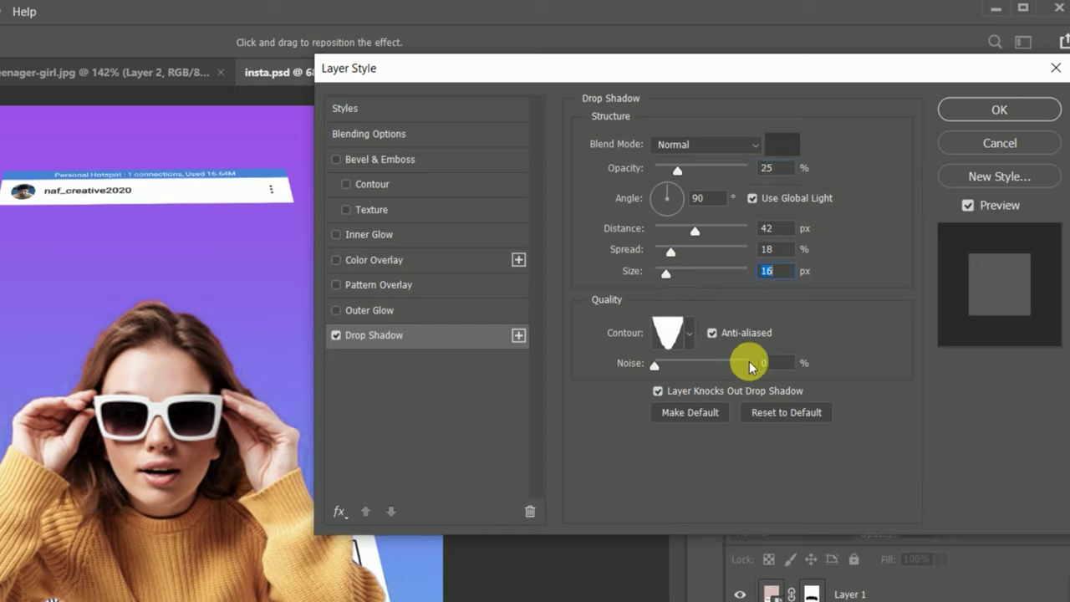
left_click(711, 334)
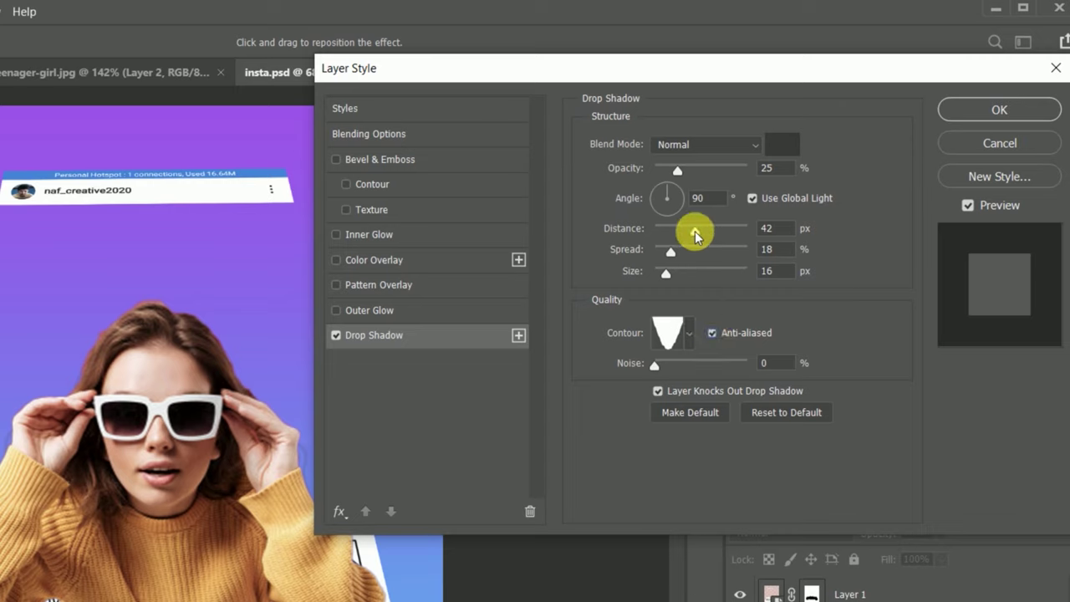
left_click_drag(701, 239, 694, 233)
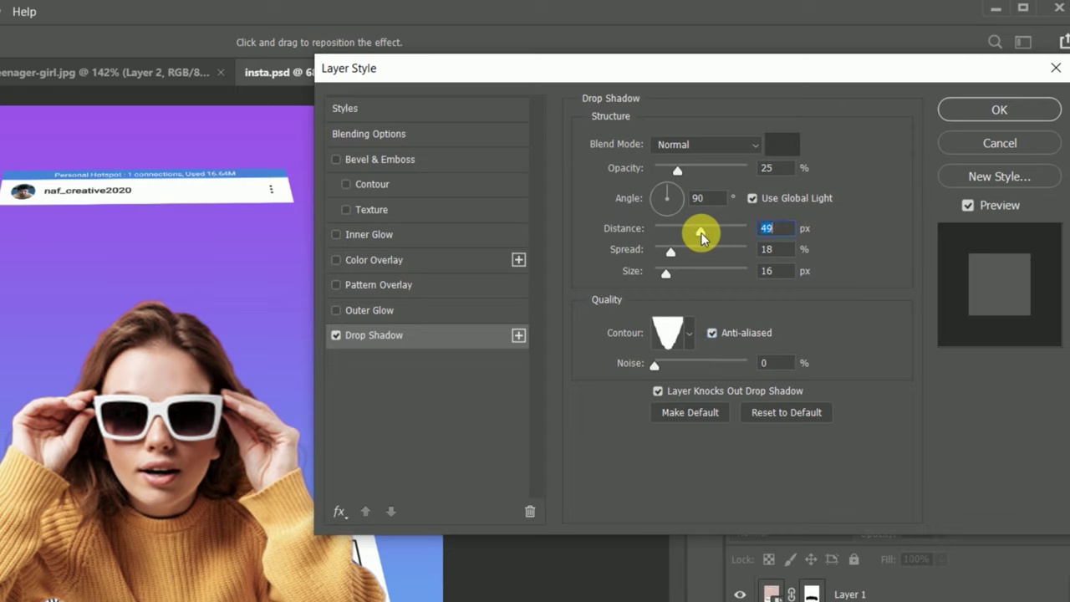
left_click_drag(674, 171, 740, 169)
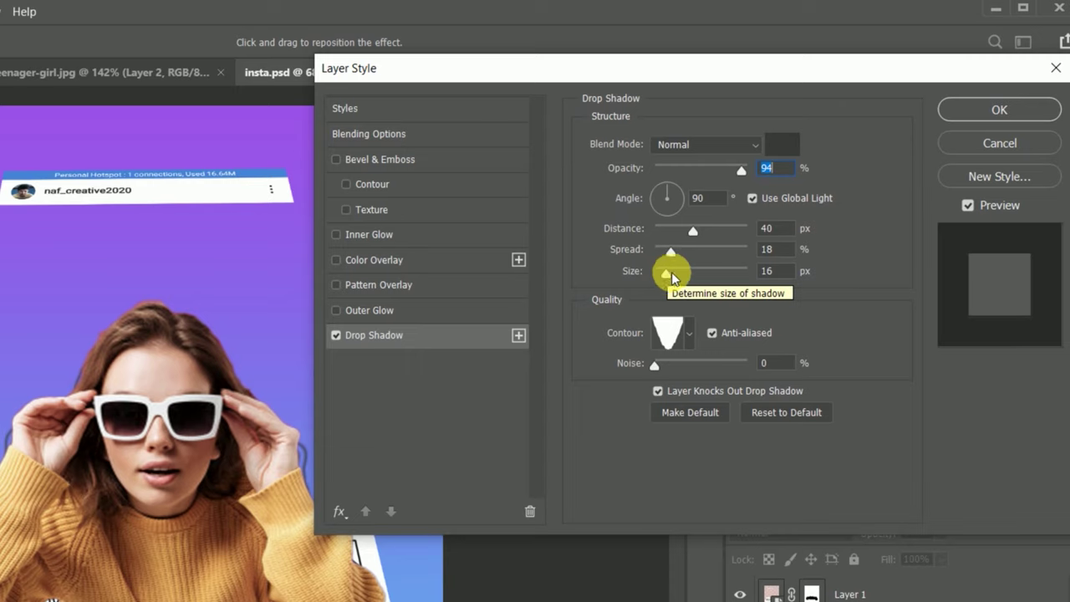
left_click(668, 190)
left_click_drag(674, 197, 680, 203)
Set the shadow angle to 98° and distance to 12 px, then confirm
left_click_drag(725, 76, 762, 66)
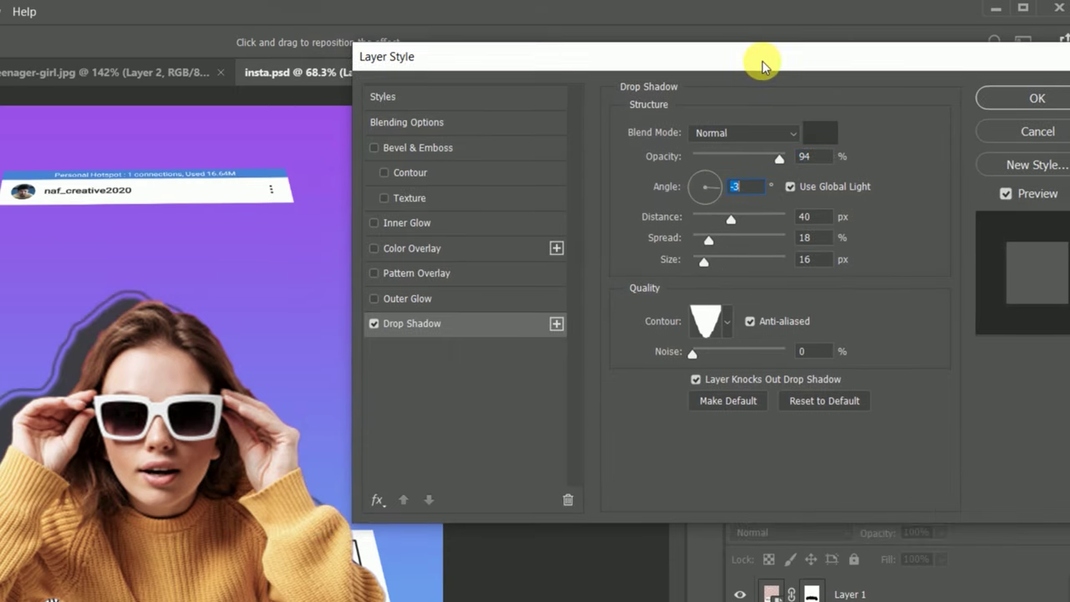
left_click_drag(724, 193, 703, 175)
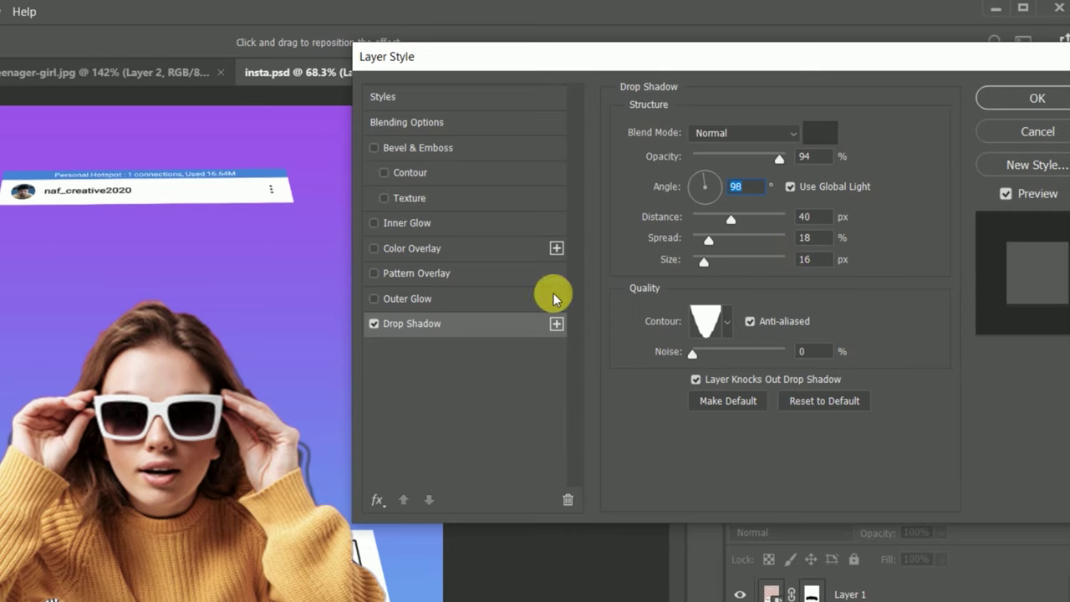
left_click(693, 355)
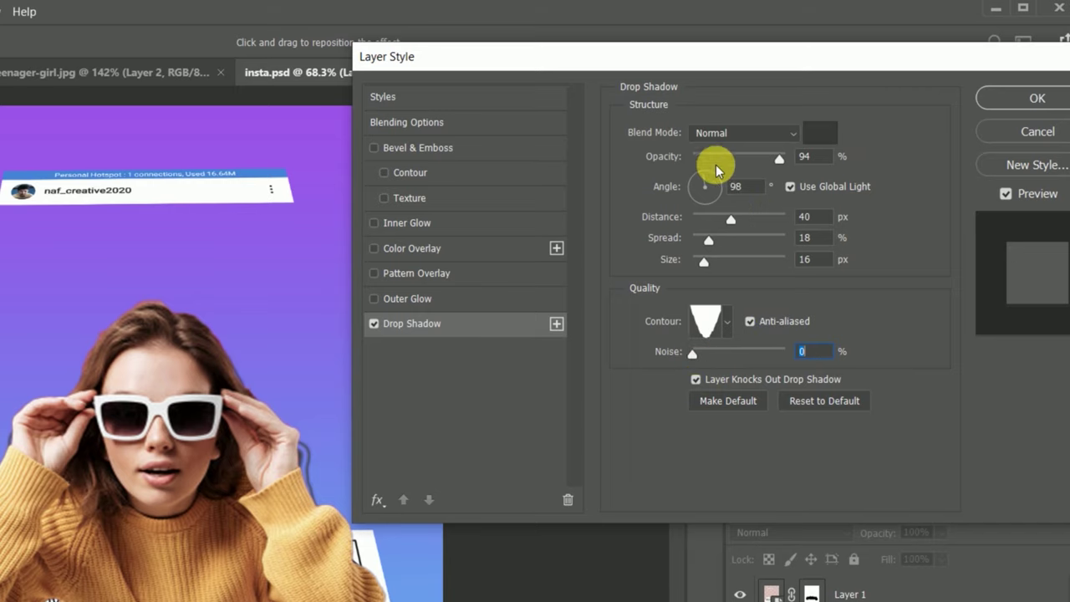
left_click_drag(735, 218, 753, 222)
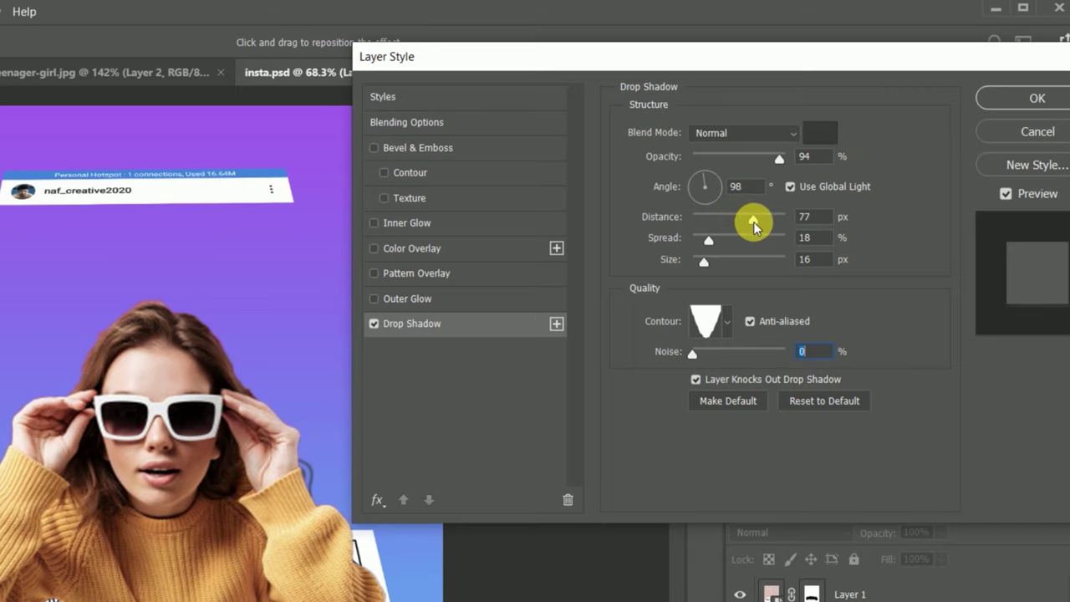
left_click_drag(753, 222, 702, 219)
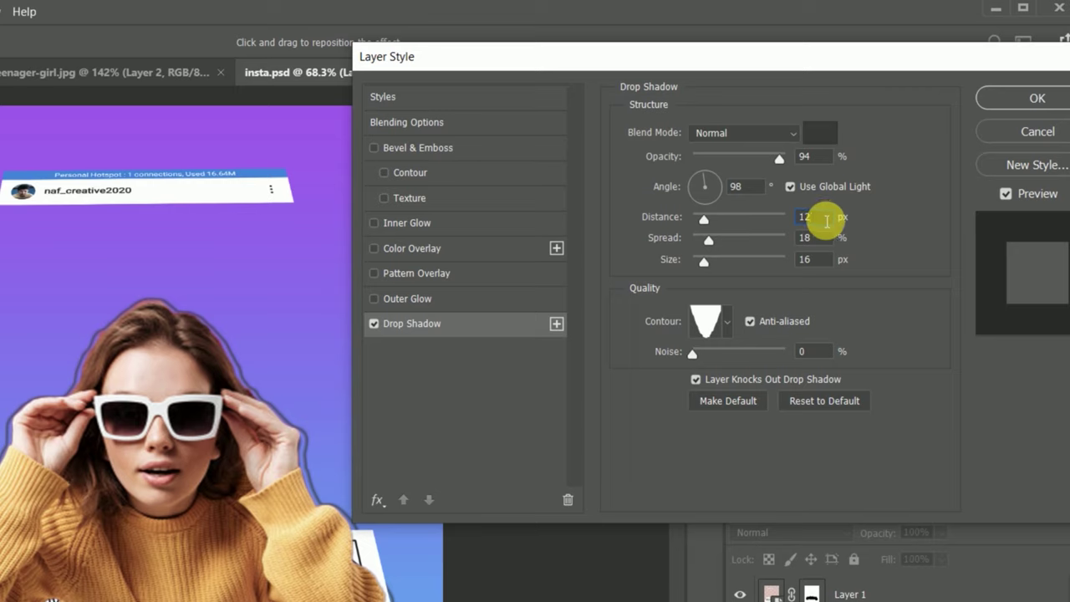
left_click(827, 221)
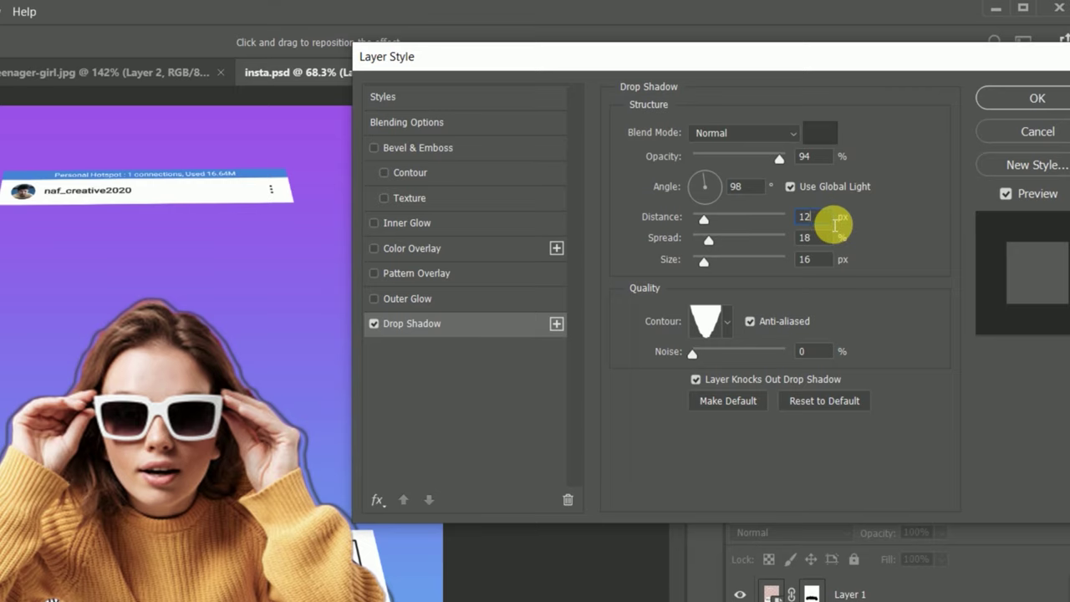
key("Return")
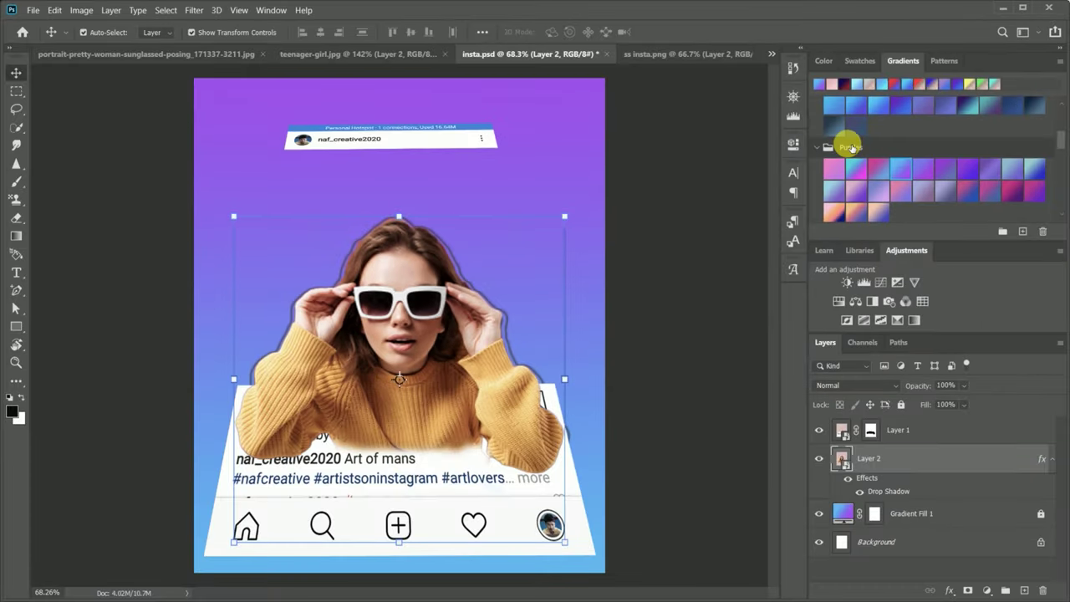
Revise Layer 2's drop shadow to 23% opacity, 16 px size, and a linear contour
double_click(890, 492)
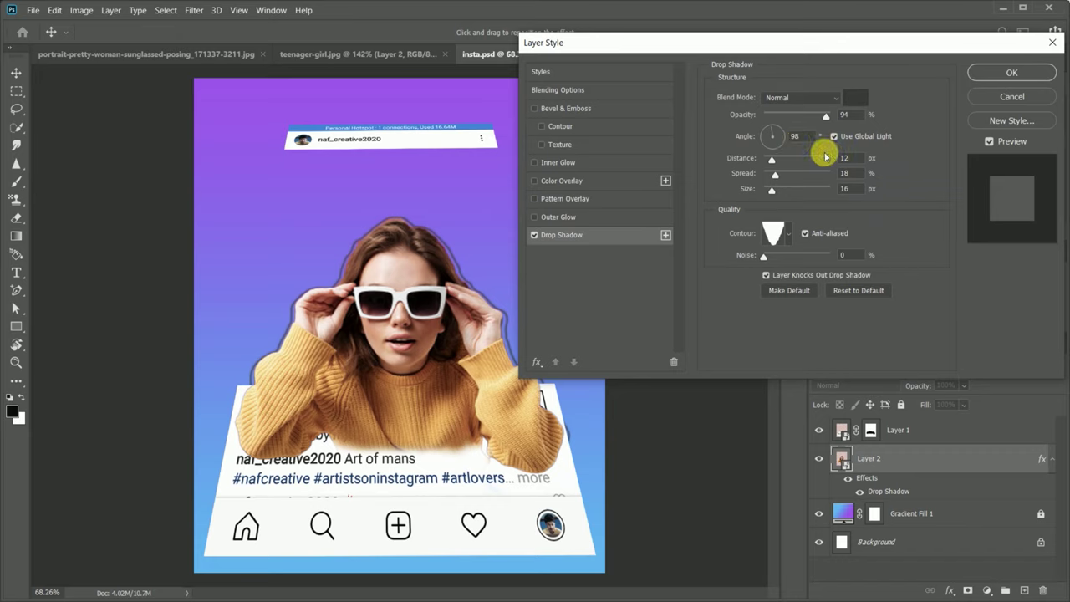
left_click_drag(788, 114, 775, 117)
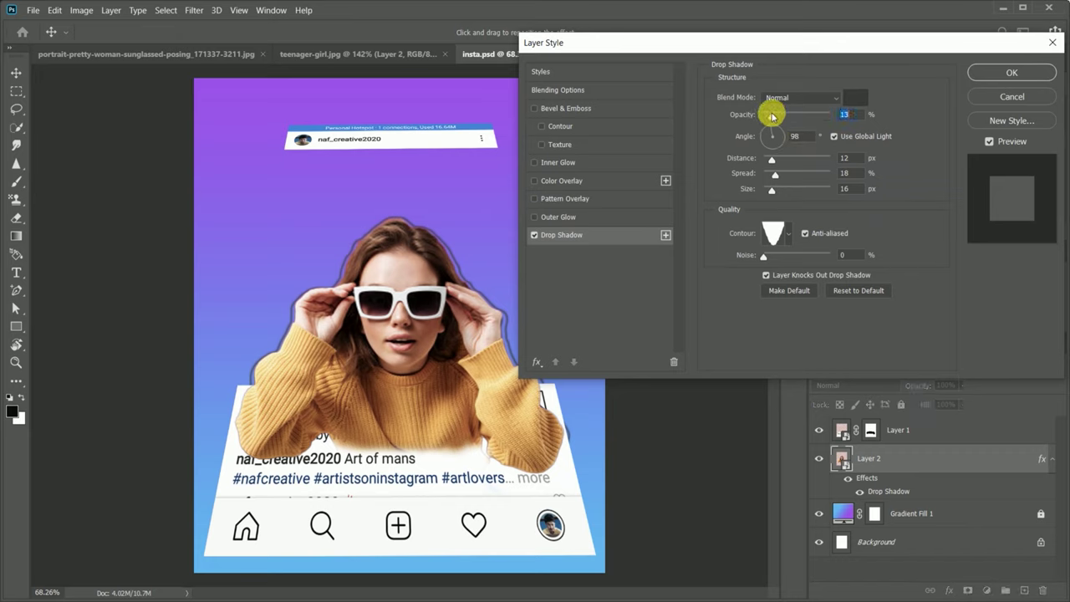
left_click_drag(771, 116, 778, 117)
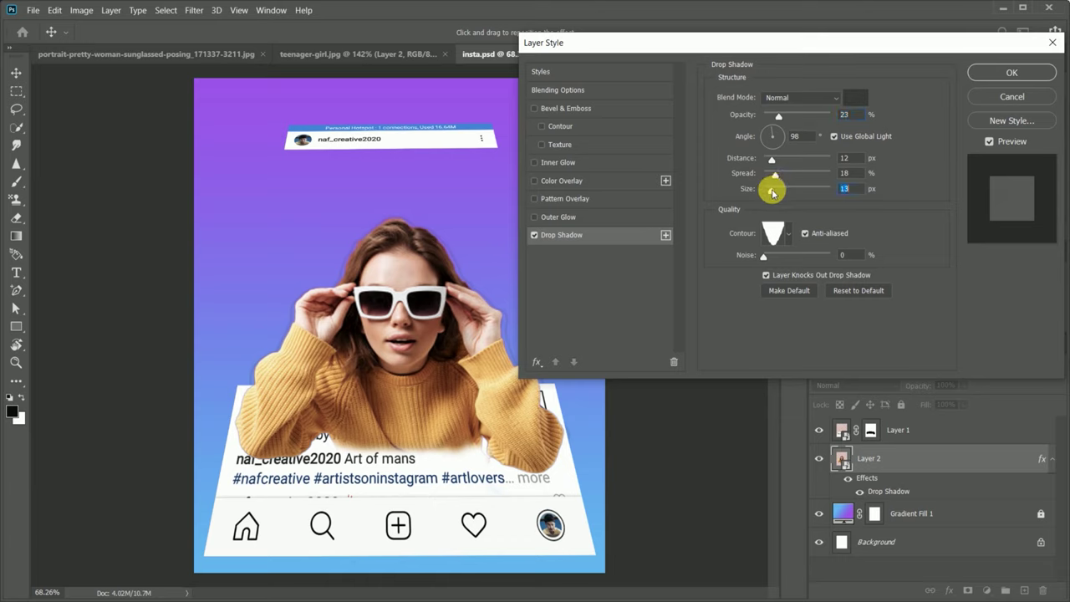
left_click_drag(772, 193, 773, 192)
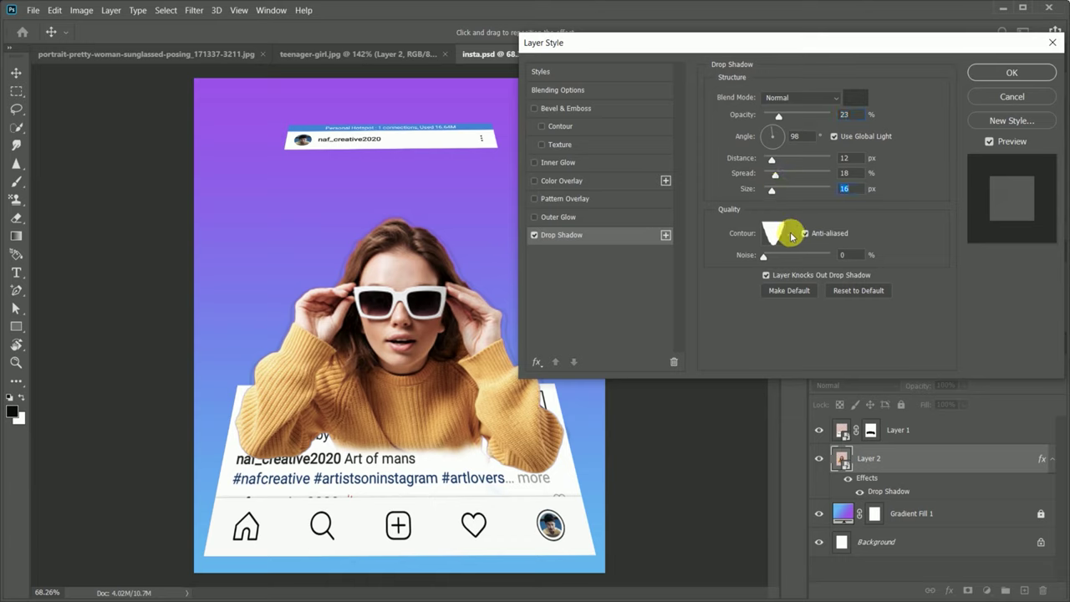
left_click(788, 236)
left_click(709, 266)
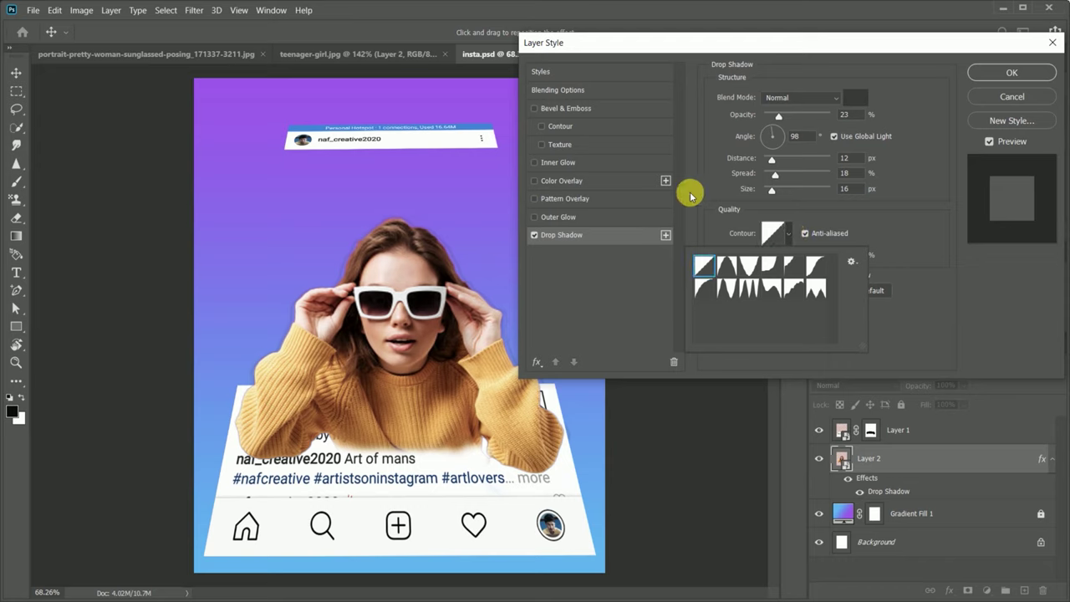
left_click(897, 225)
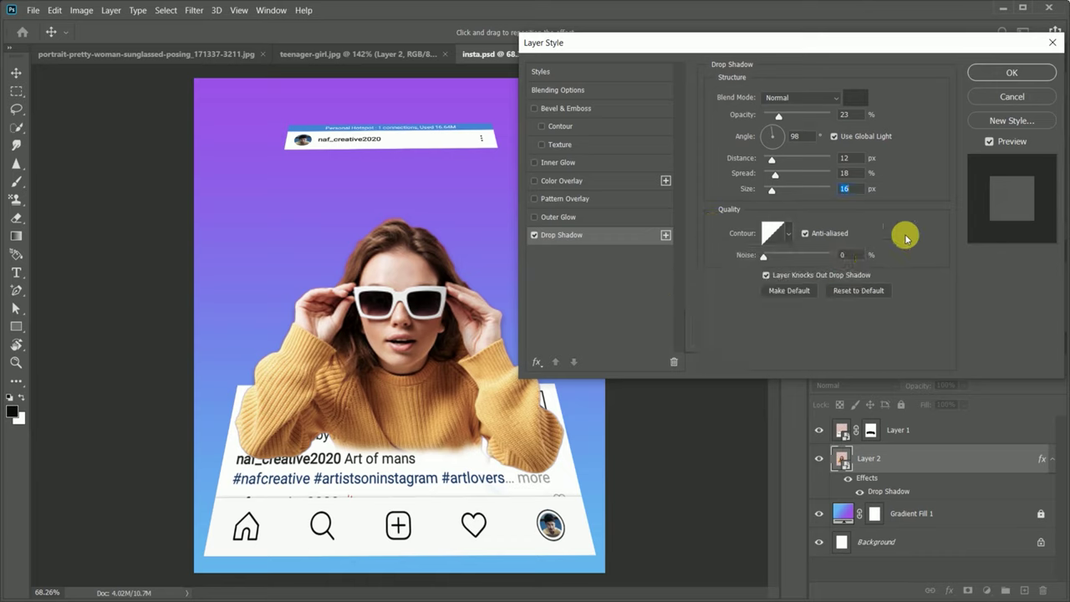
left_click(1010, 73)
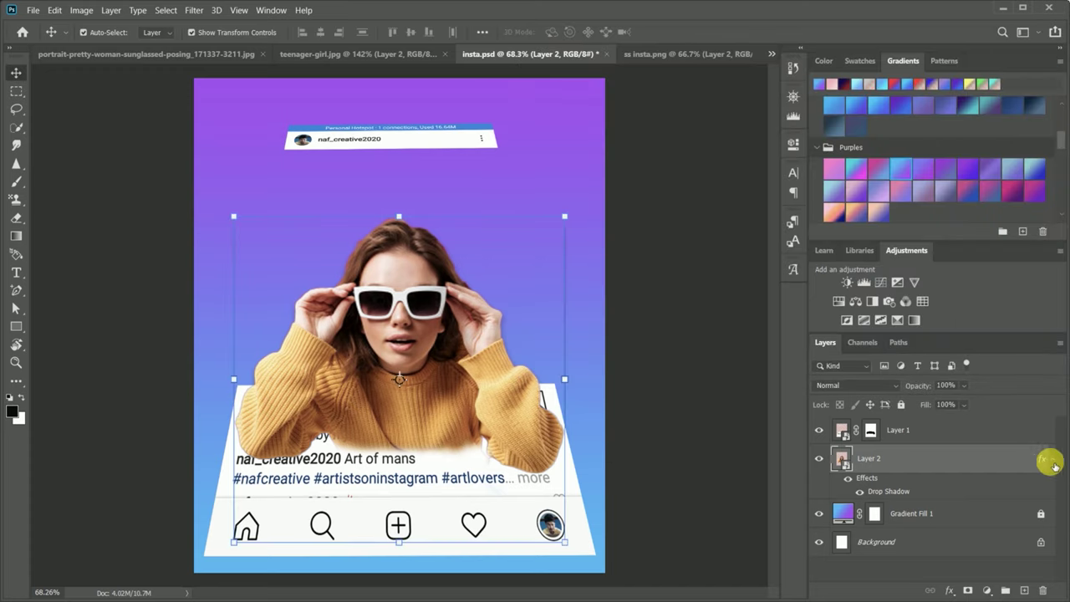
Add an Outer Glow to the frame's Layer 1 at 25% opacity, 24% spread, 4 px size
left_click(1053, 460)
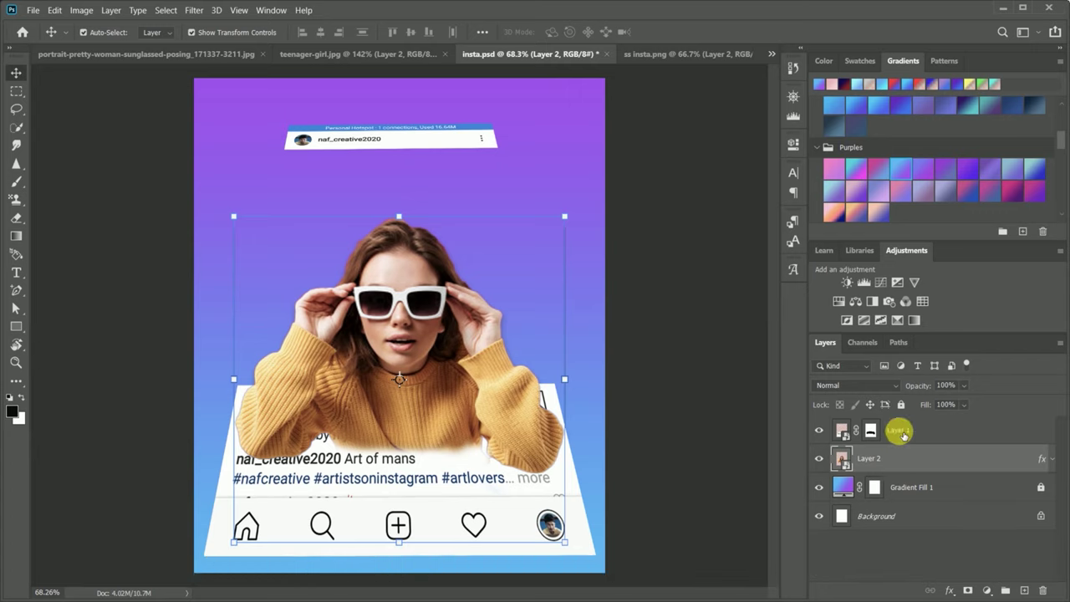
double_click(898, 432)
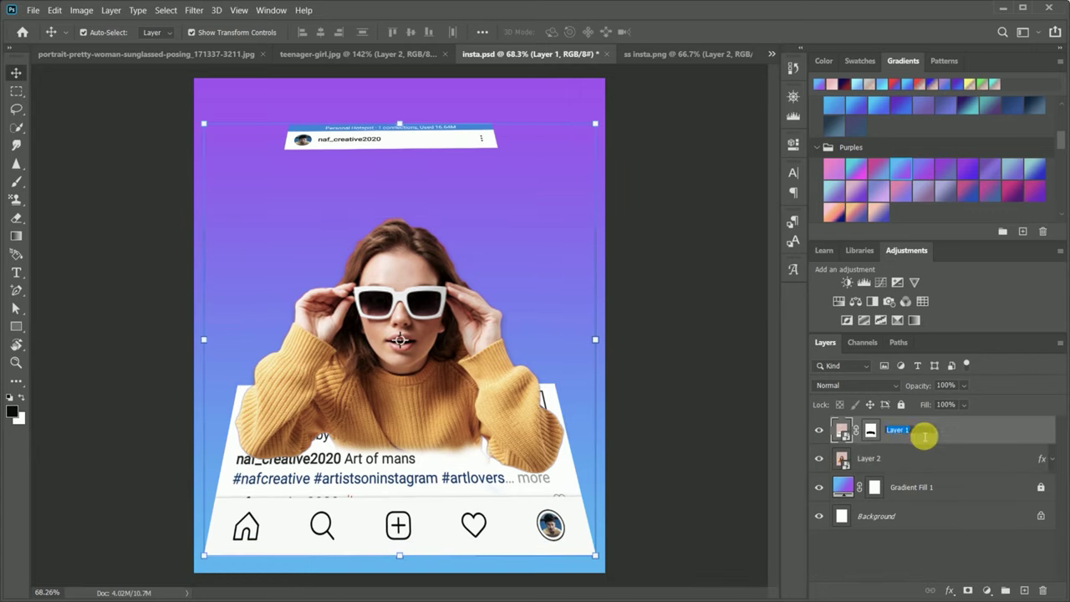
left_click(962, 433)
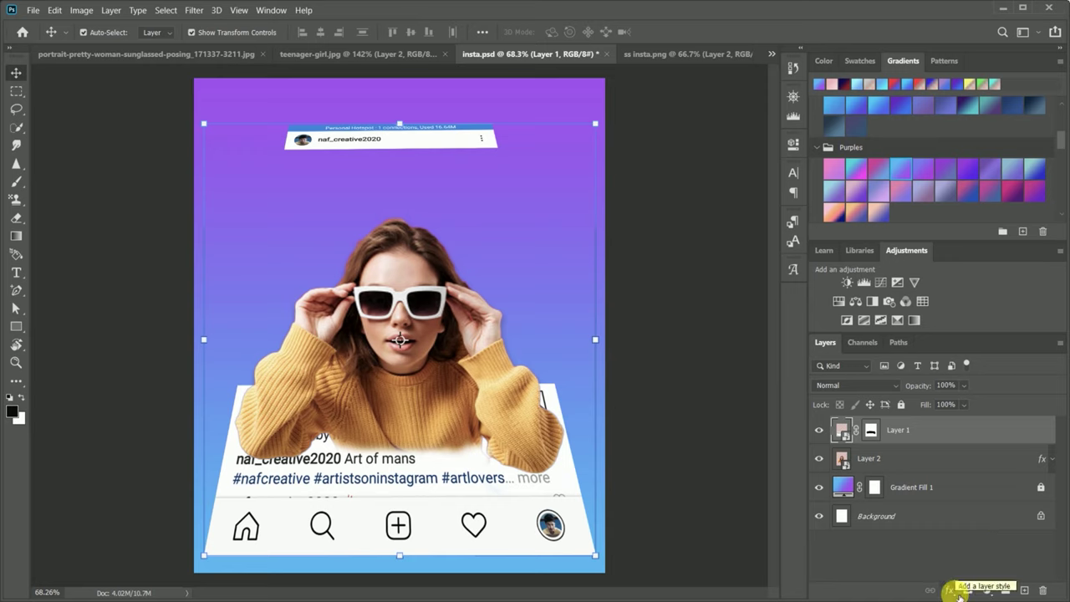
left_click(959, 591)
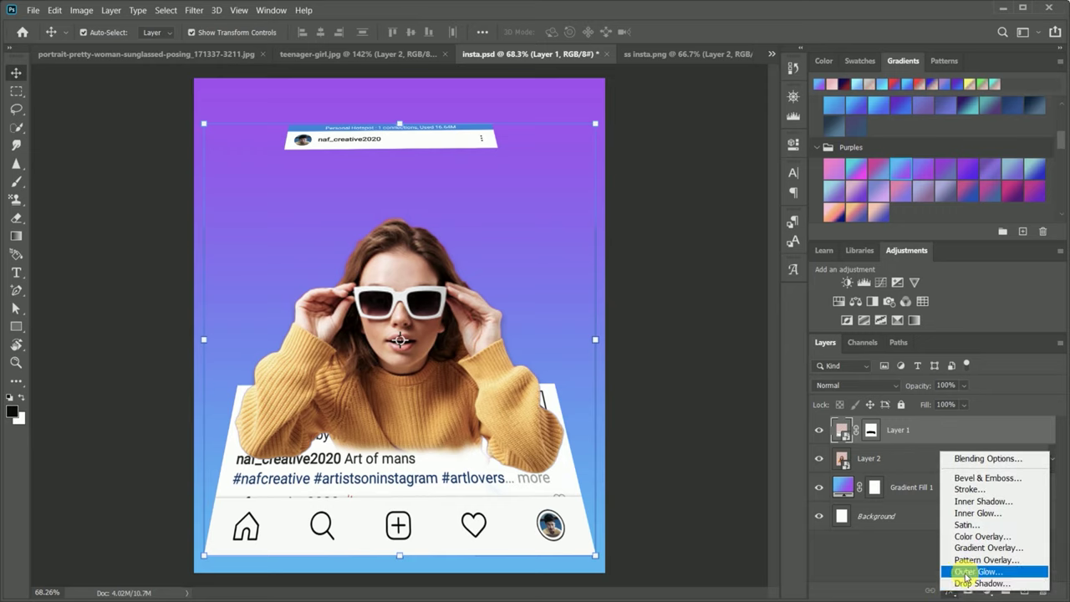
left_click(966, 573)
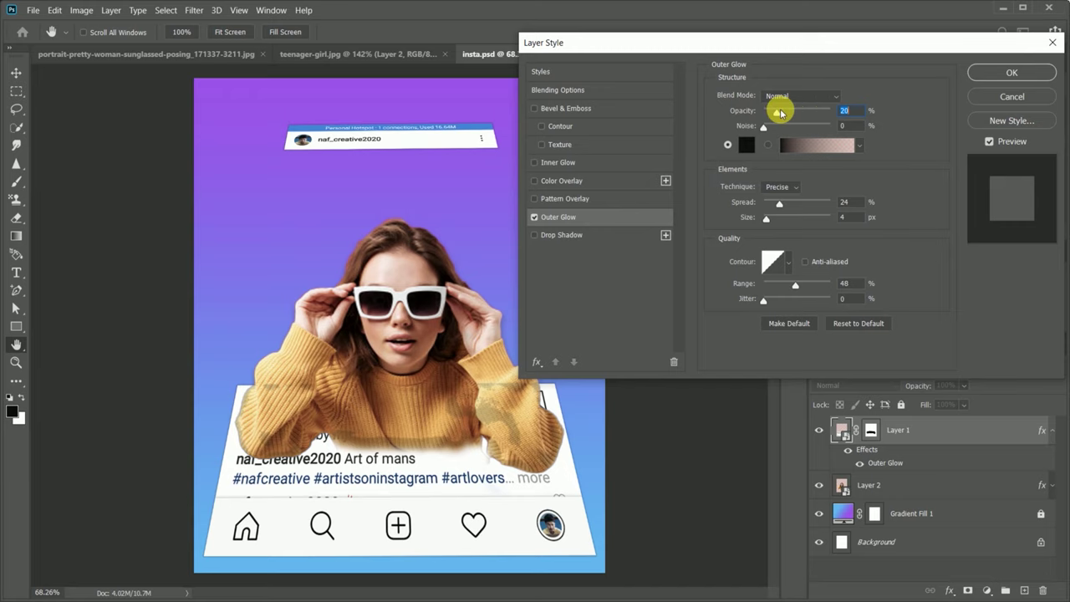
left_click_drag(781, 113, 782, 113)
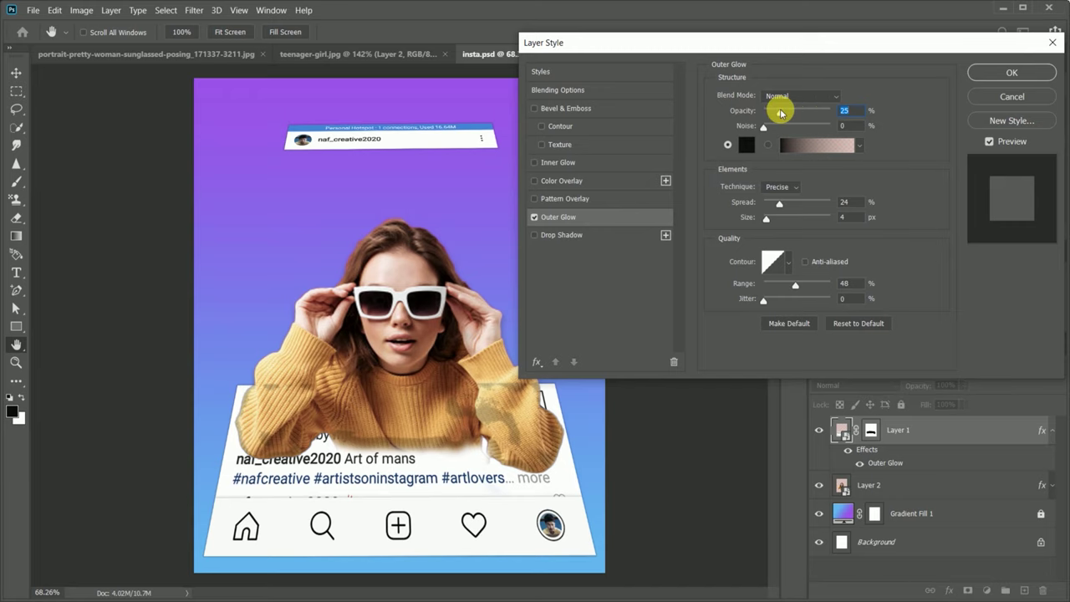
left_click(1004, 73)
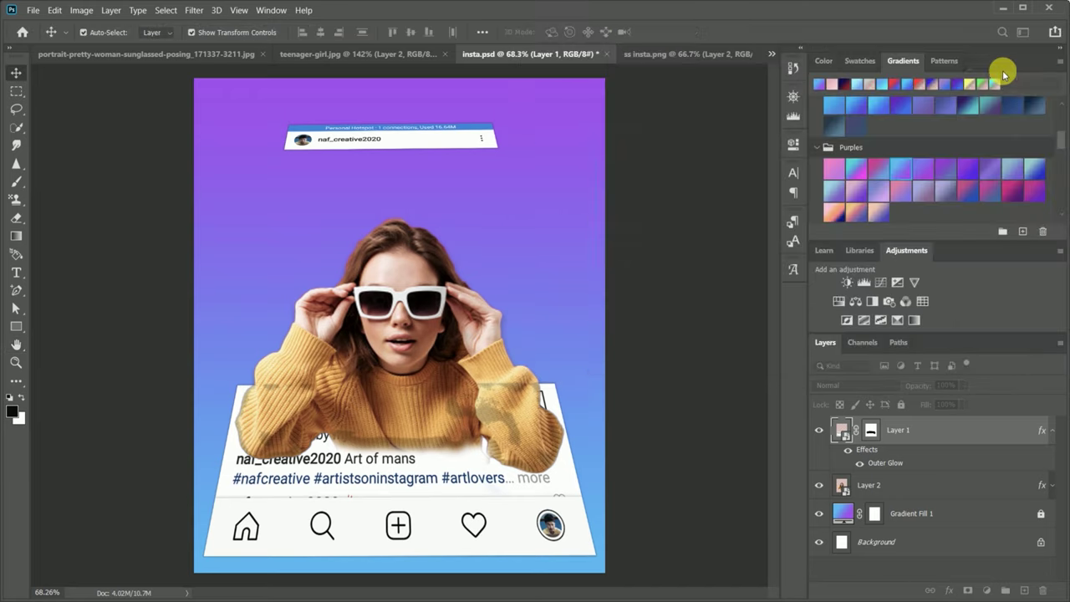
left_click(1053, 430)
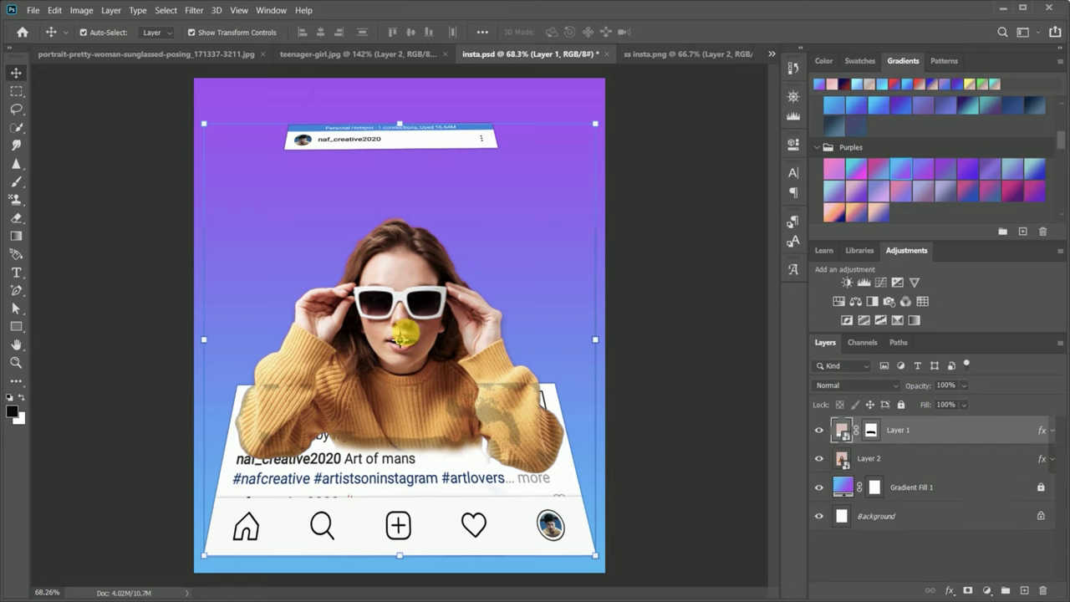
Brush Layer 1's mask along the sweater edge to hide leftover caption text, then select Layer 2
left_click(870, 429)
key("x")
key("b")
left_click_drag(372, 433, 408, 453)
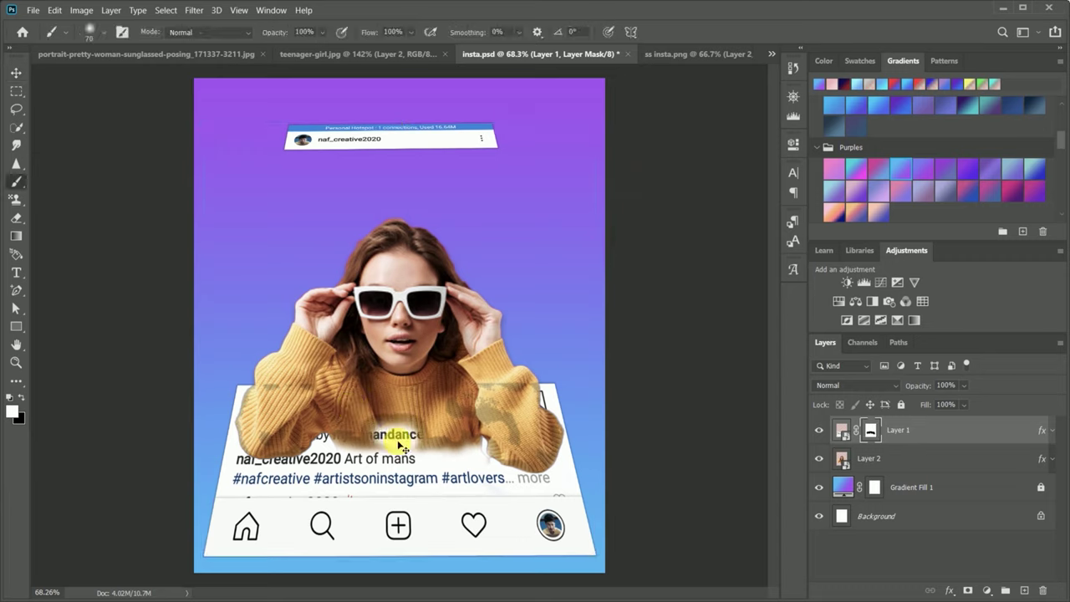
mouse_move(407, 451)
left_mouse_down()
mouse_move(383, 436)
mouse_move(464, 414)
mouse_move(554, 468)
mouse_move(523, 389)
mouse_move(490, 384)
mouse_move(294, 394)
mouse_move(273, 402)
mouse_move(258, 443)
mouse_move(307, 449)
mouse_move(282, 425)
mouse_move(316, 423)
mouse_move(393, 445)
mouse_move(460, 439)
left_mouse_up()
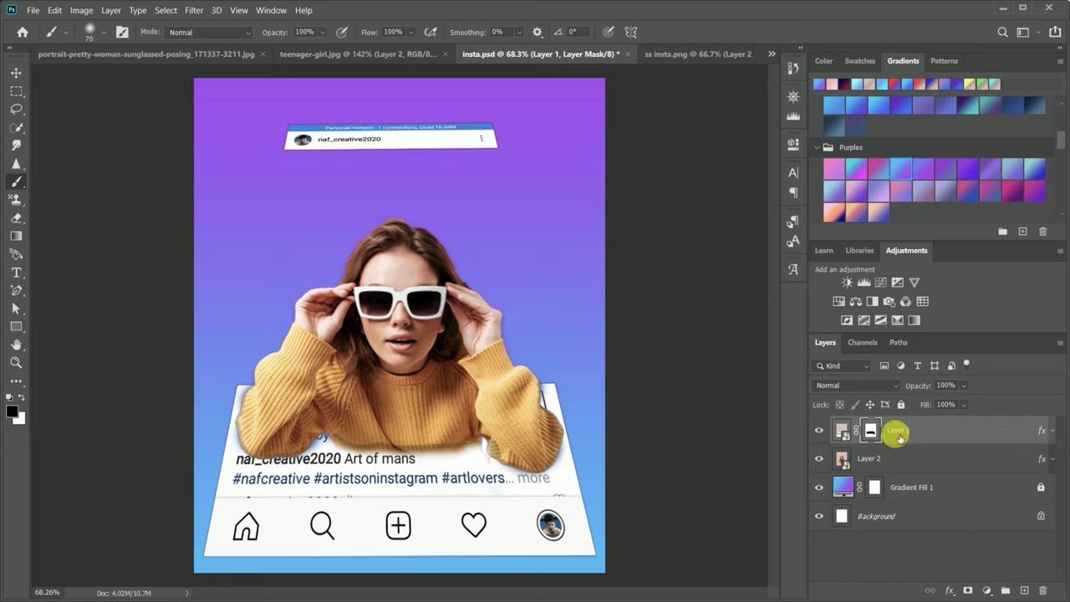
left_click(1052, 458)
left_click(905, 493)
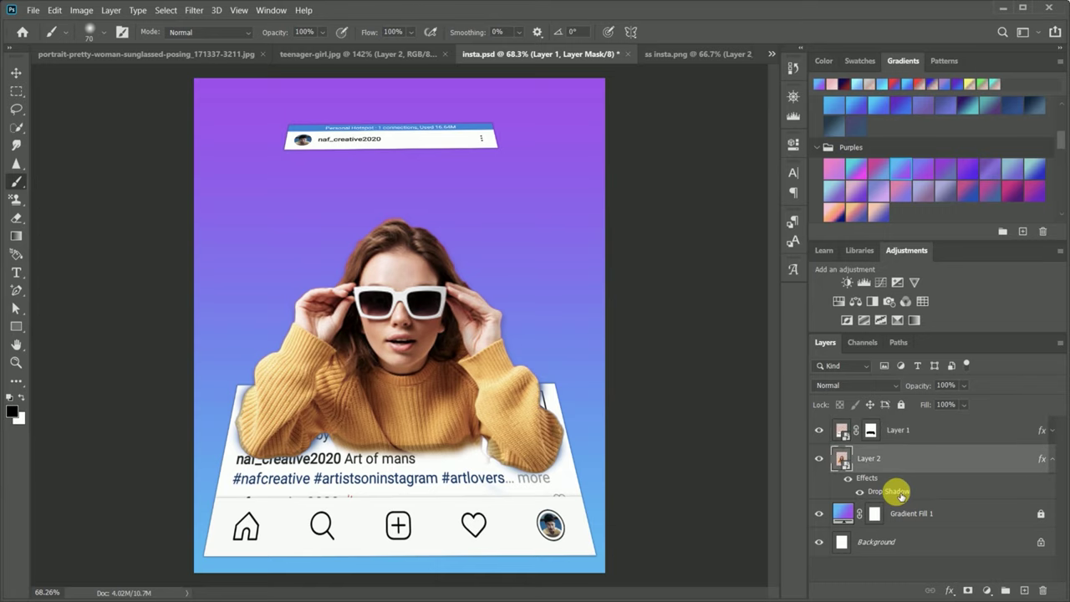
double_click(866, 478)
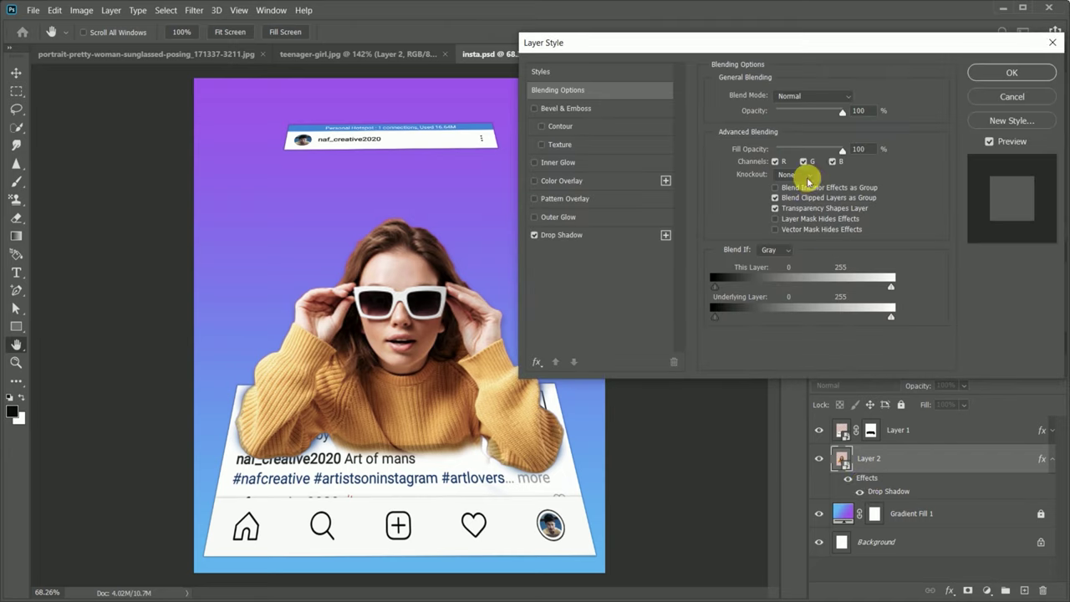
left_click_drag(840, 111, 800, 115)
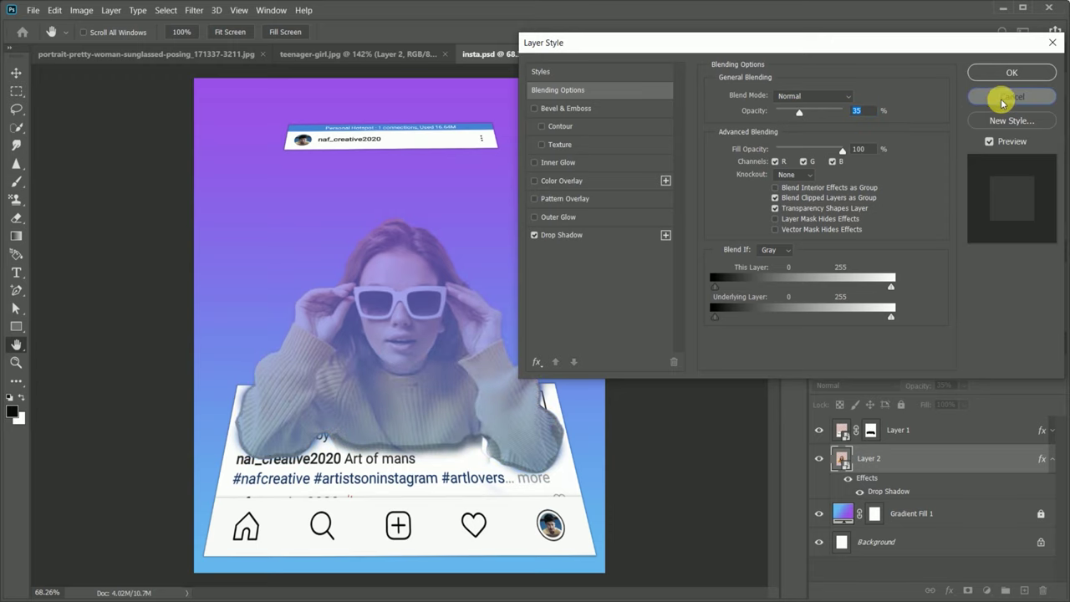
left_click(1008, 73)
key("b")
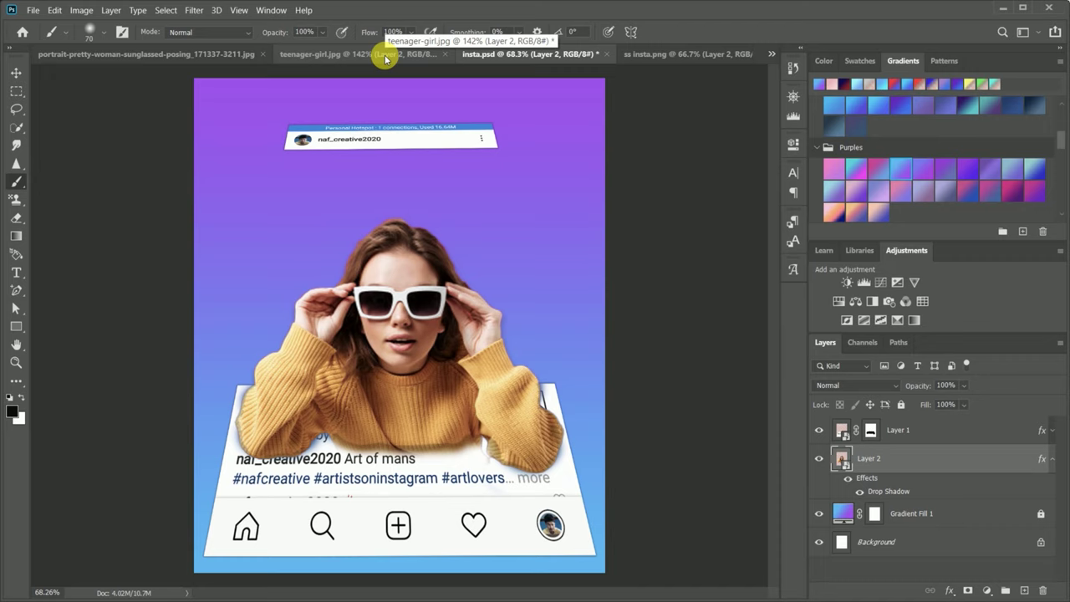
Cycle through the teenager-girl.jpg, insta.psd and ss insta.png tabs, ending on insta.psd
left_click(384, 54)
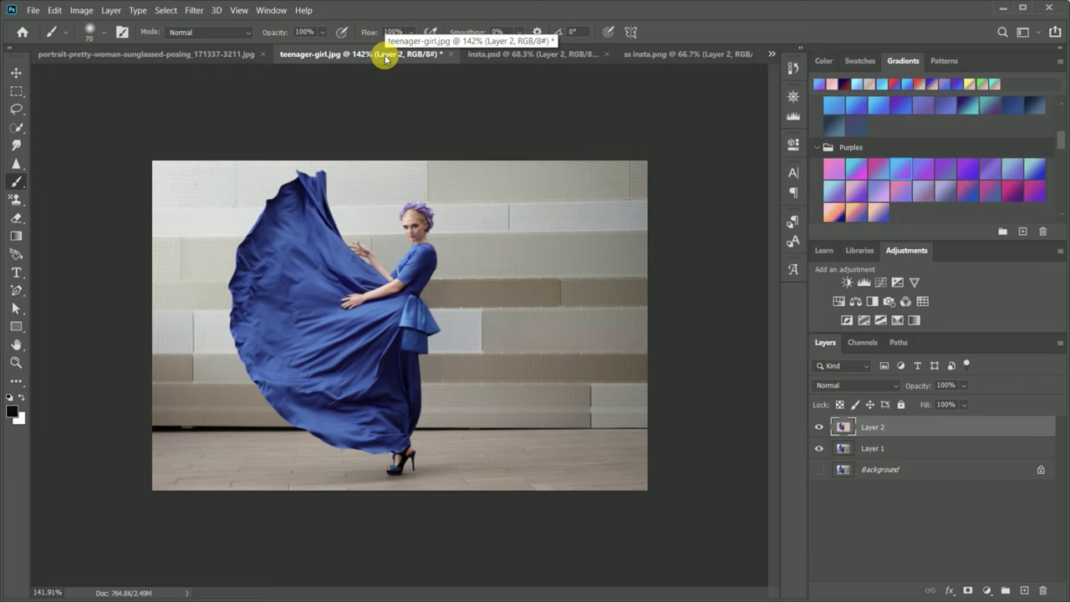
left_click(549, 54)
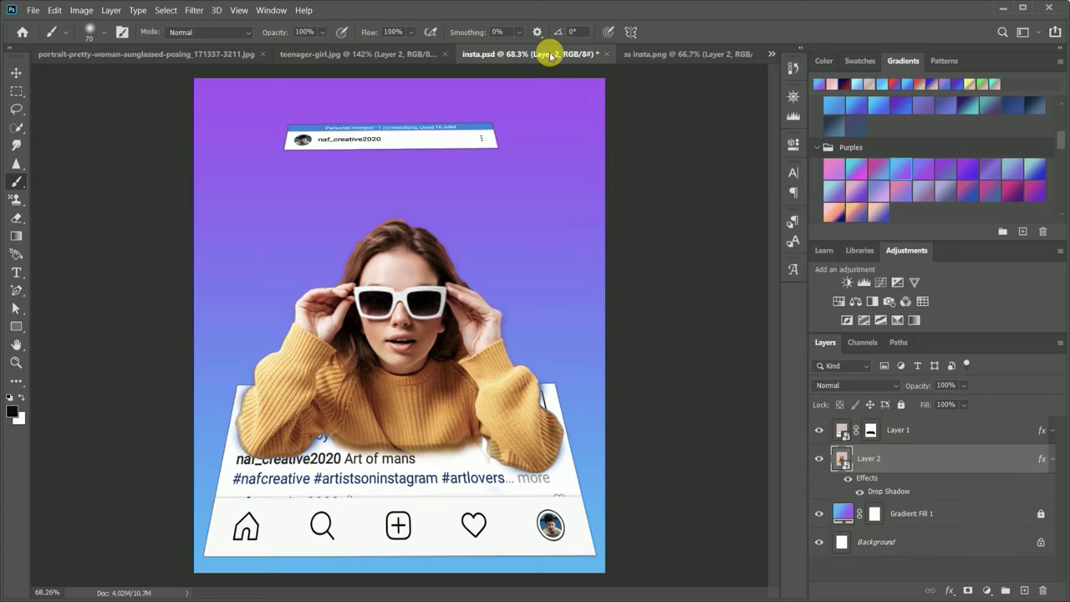
left_click(684, 55)
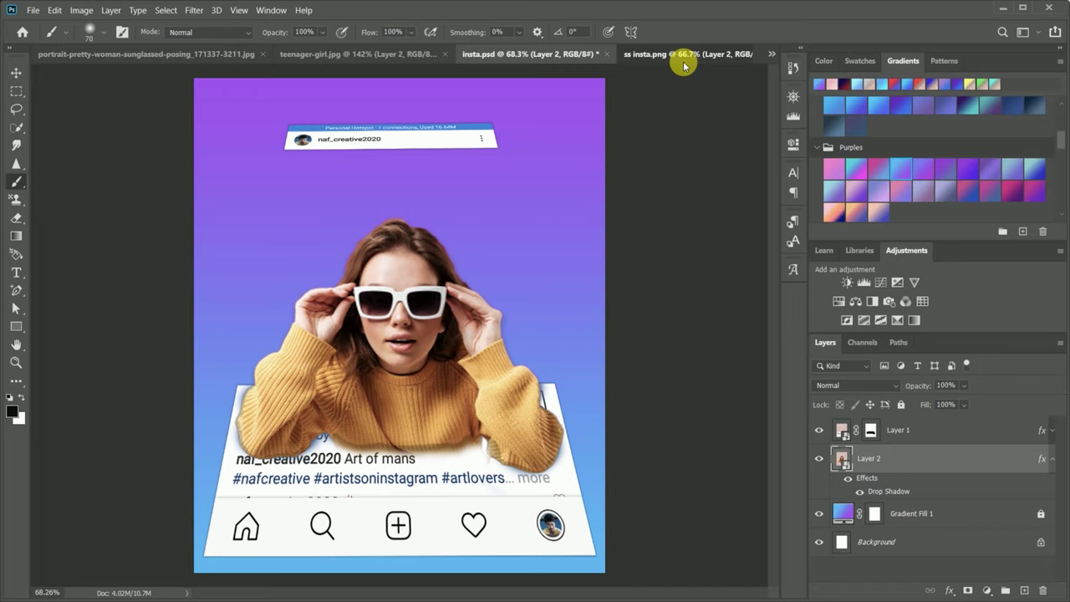
left_click(530, 56)
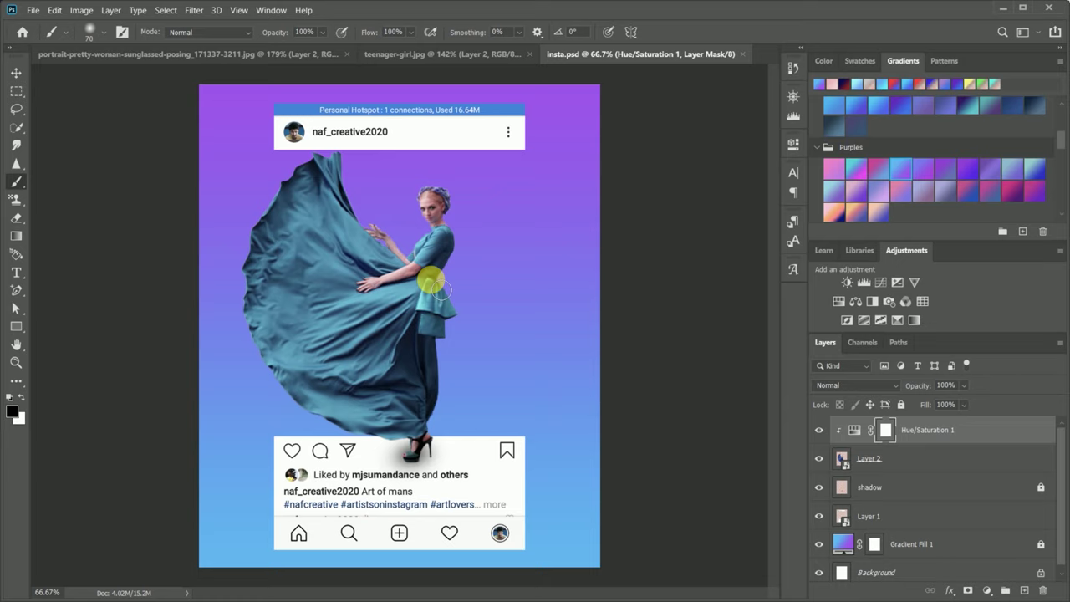
Skew the Instagram frame on Layer 1 by pulling its left corners outward for tilted perspective
key("v")
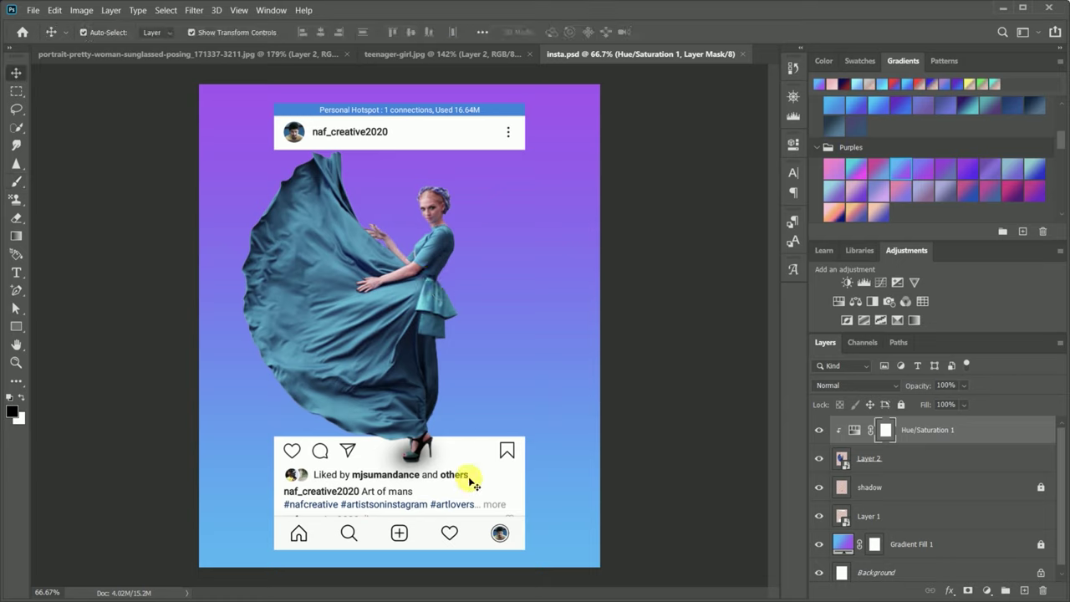
left_click(471, 482)
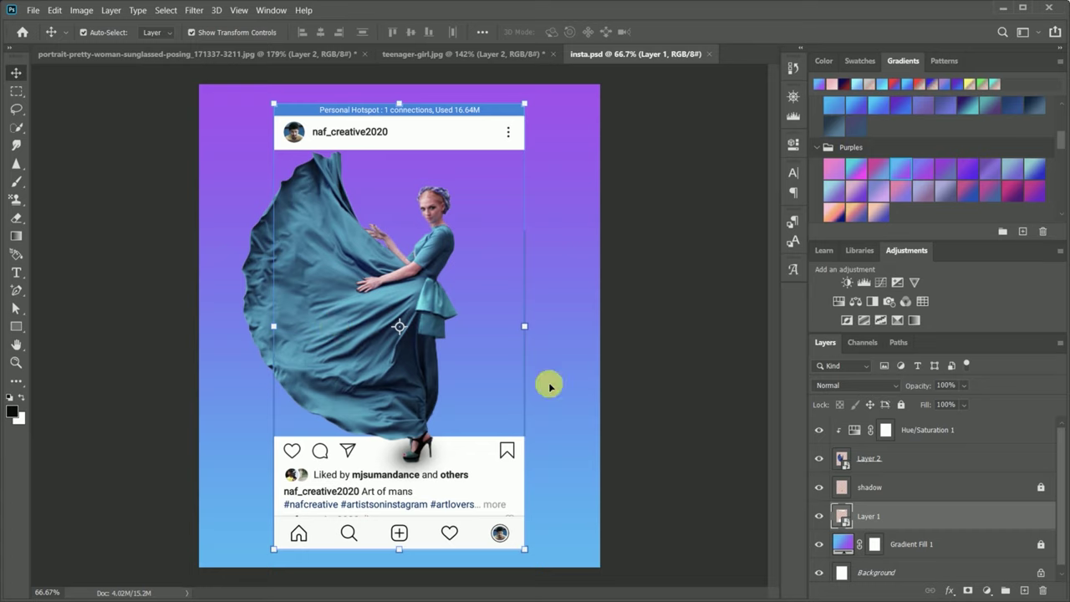
key("ctrl")
left_click_drag(273, 550, 252, 587)
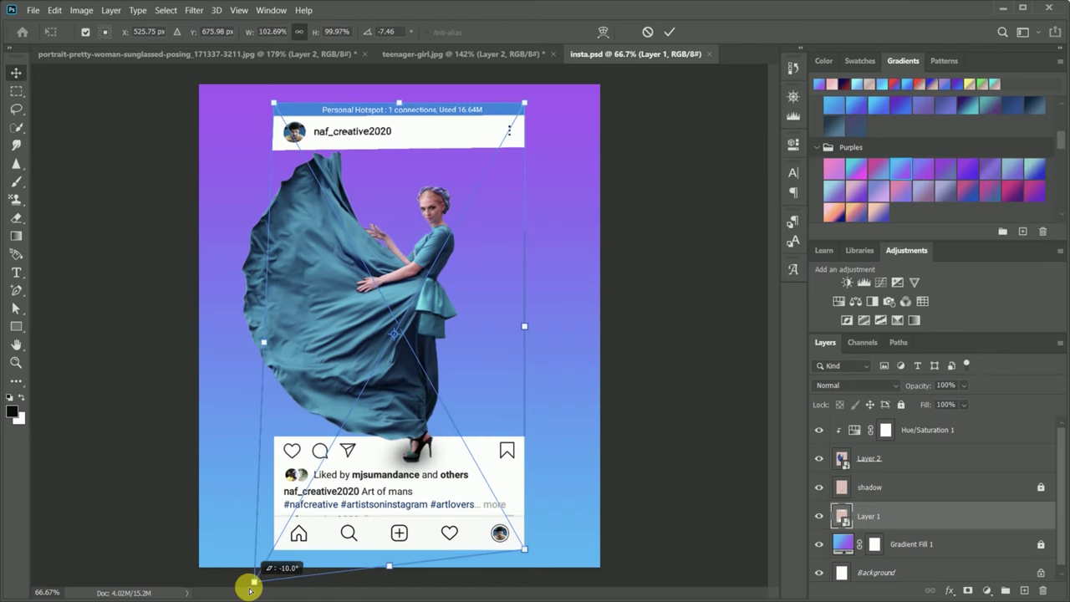
left_click_drag(252, 586, 254, 595)
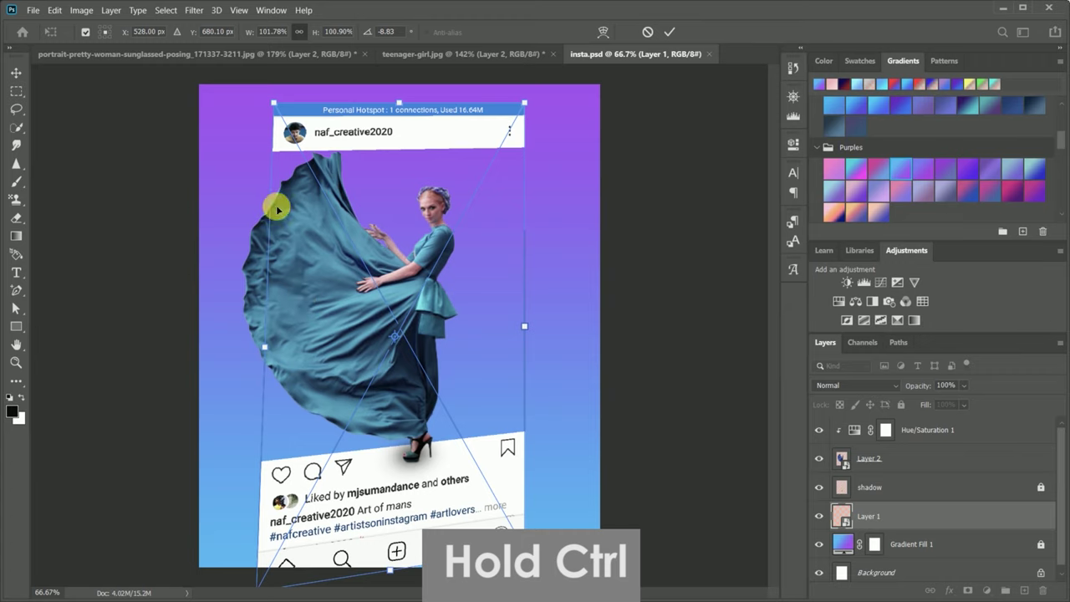
mouse_move(274, 102)
left_mouse_down()
mouse_move(258, 87)
mouse_move(260, 65)
left_mouse_up()
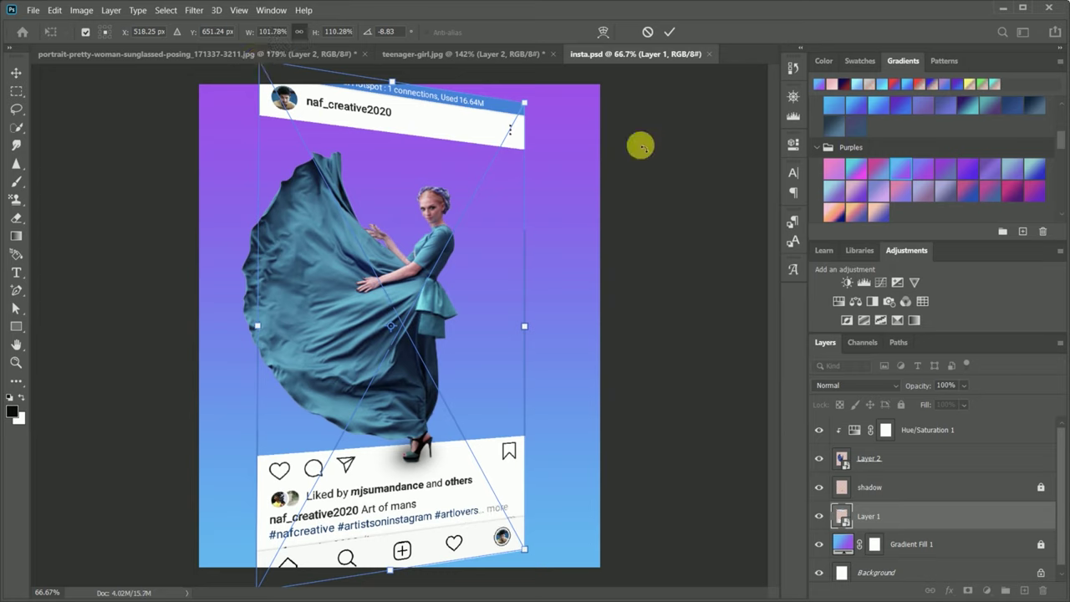
left_click(668, 32)
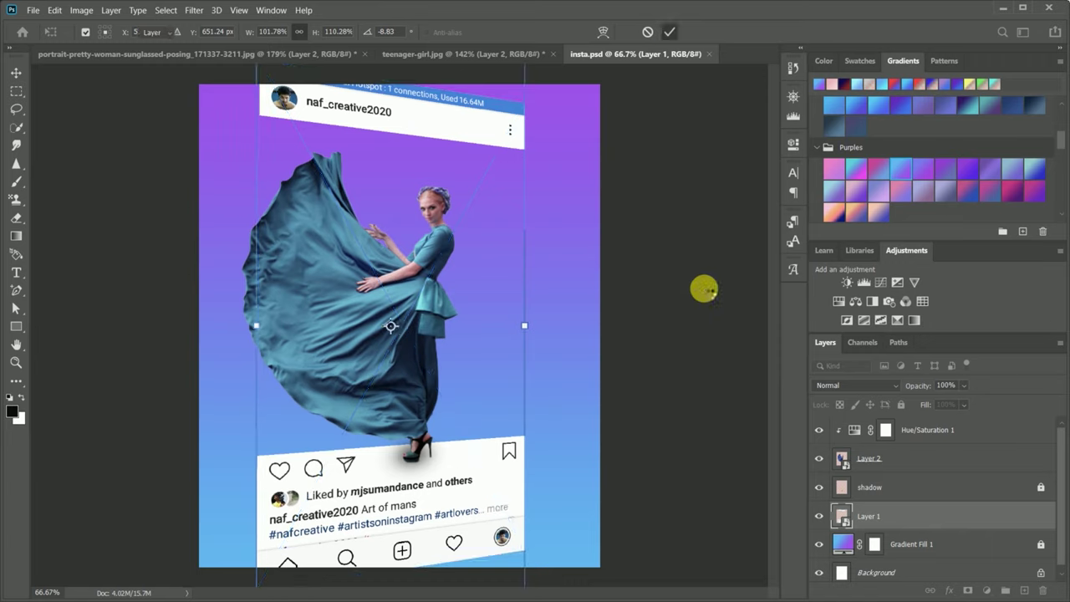